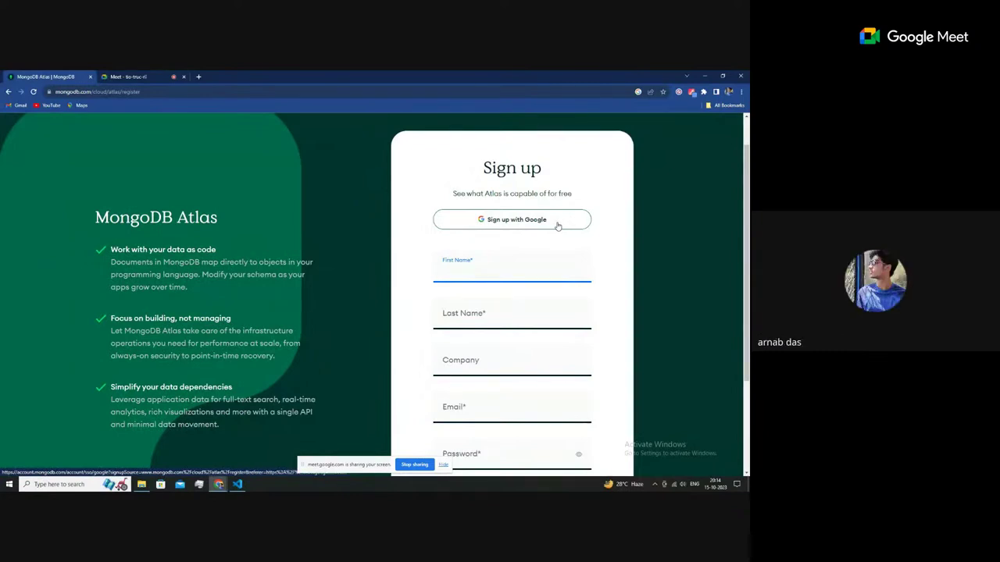
Begin the Atlas sign-up with Google and pick the Google account to use
{"action": "left_click", "coordinate": [557, 226]}
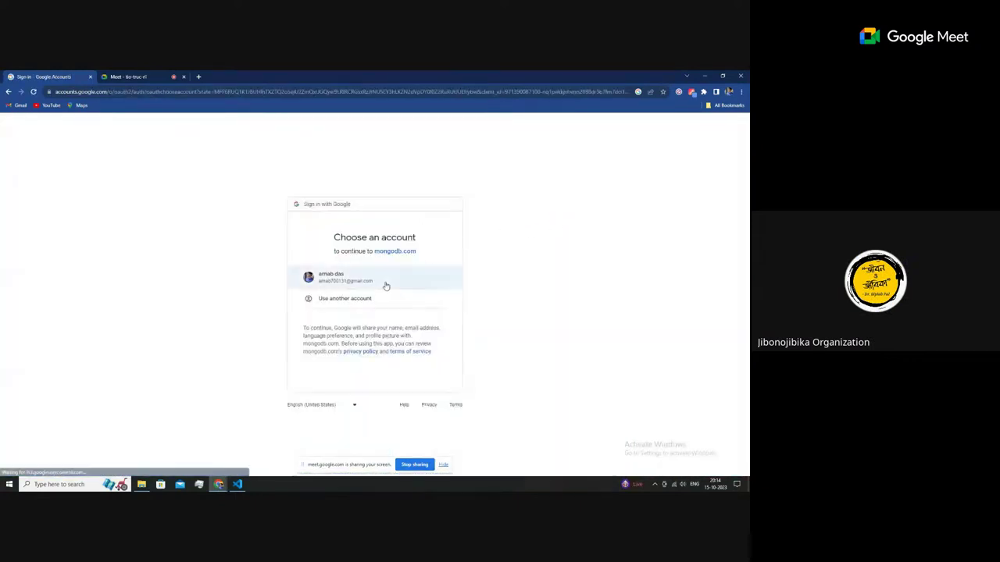
{"action": "left_click", "coordinate": [383, 283]}
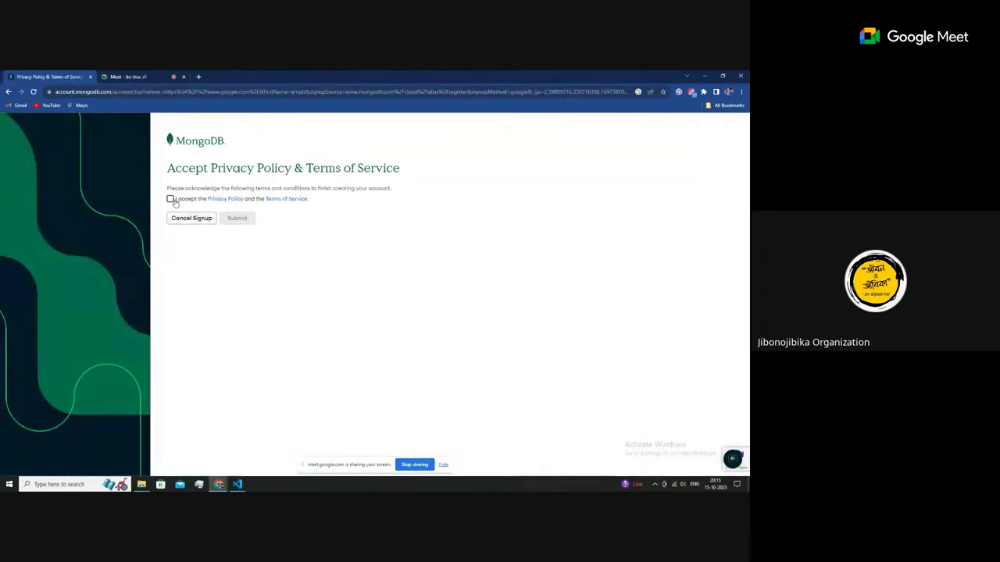
Accept the Privacy Policy and Terms of Service and submit to create the account
{"action": "left_click", "coordinate": [170, 199]}
{"action": "left_click", "coordinate": [236, 218]}
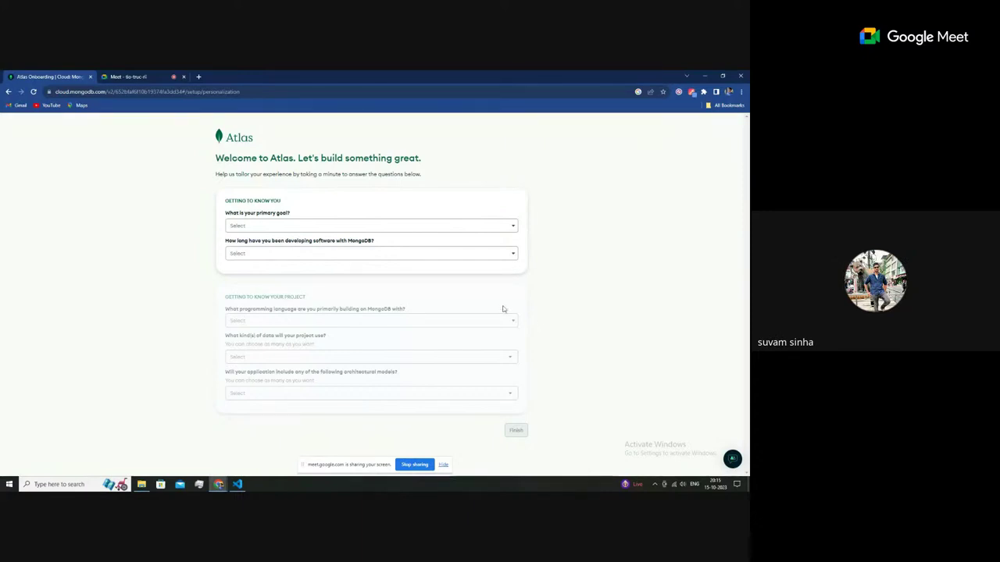
Set primary goal to 'Learn MongoDB' and MongoDB experience to 'New to MongoDB'
{"action": "left_click", "coordinate": [501, 226]}
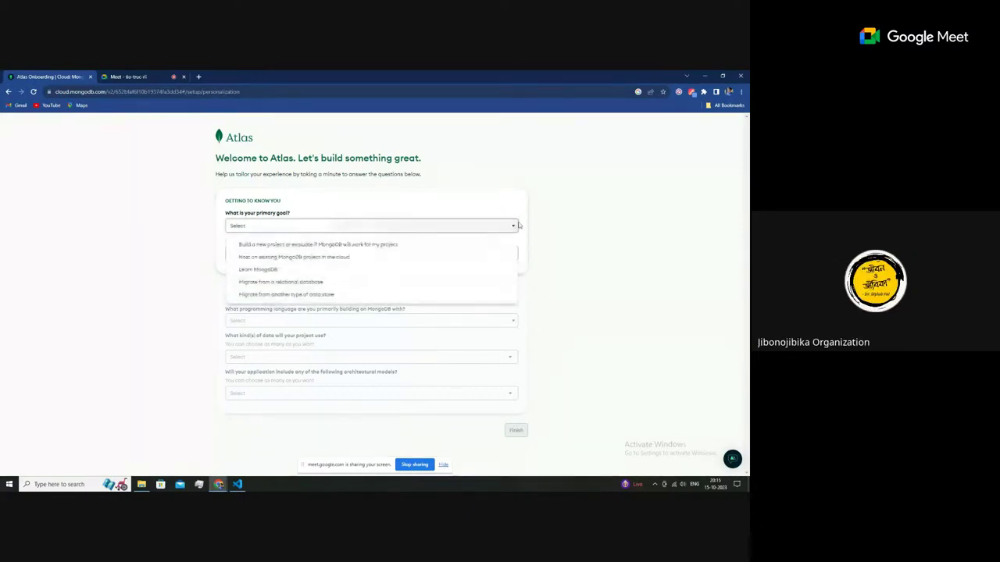
{"action": "left_click", "coordinate": [592, 217]}
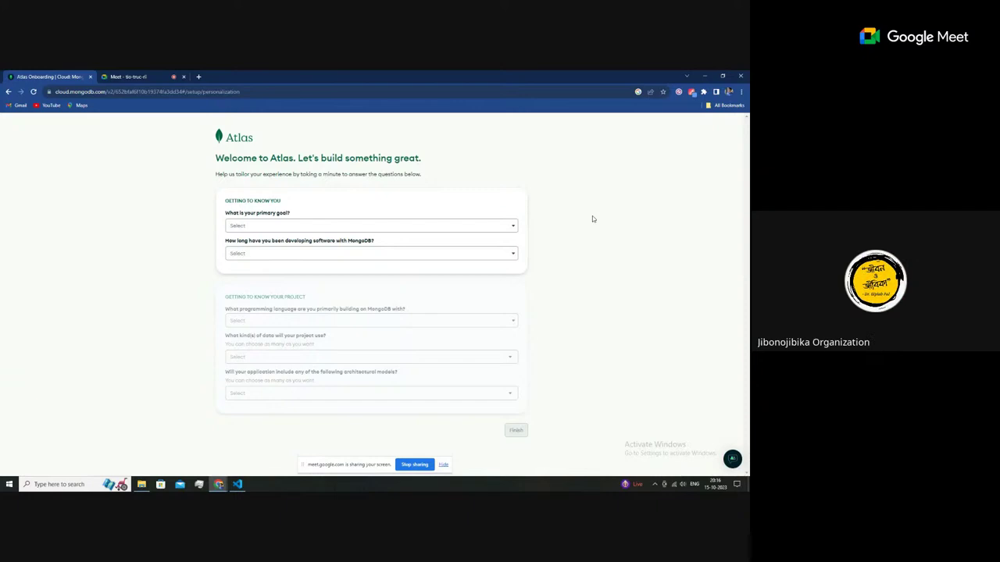
{"action": "left_click", "coordinate": [488, 228]}
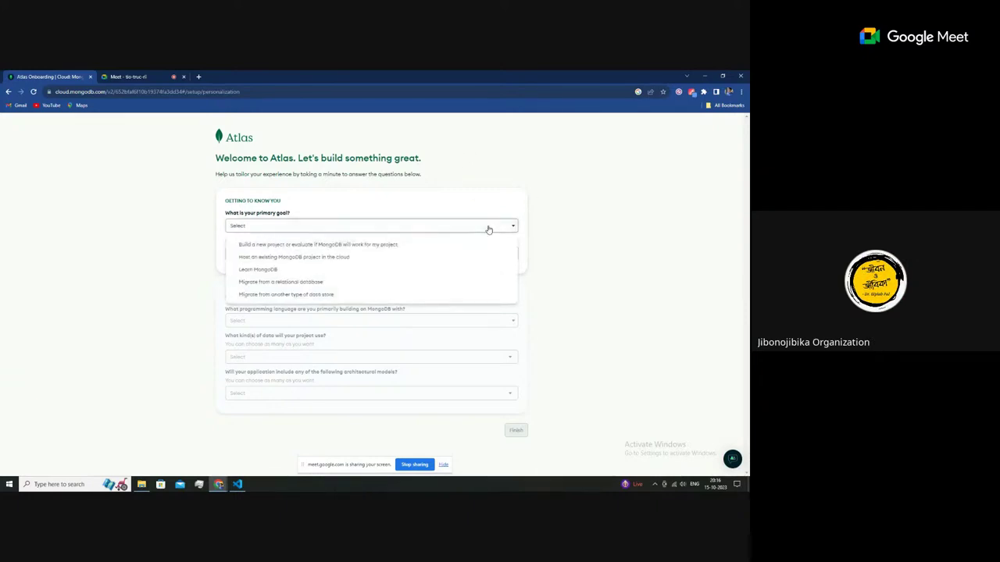
{"action": "left_click", "coordinate": [496, 270]}
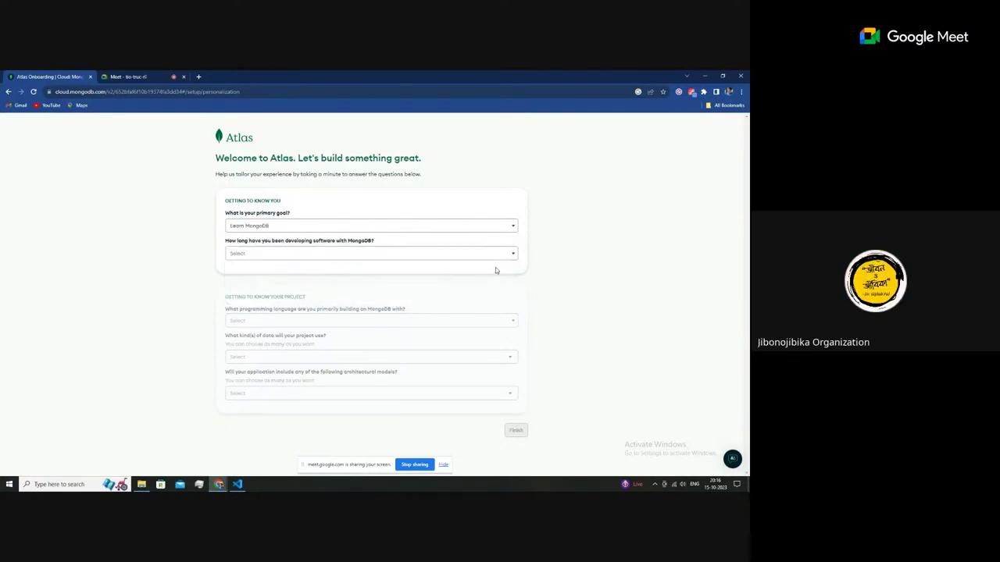
{"action": "left_click", "coordinate": [500, 261]}
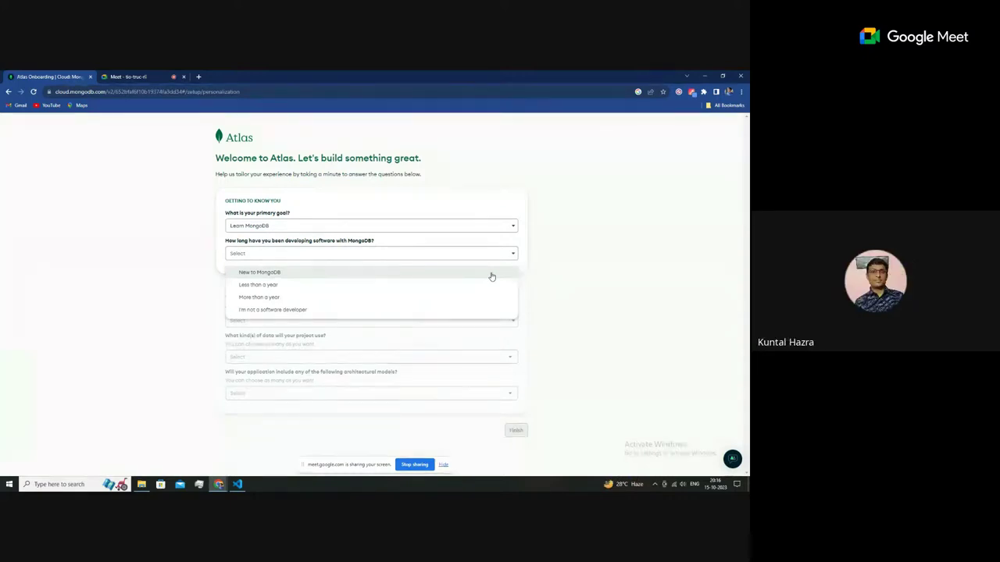
{"action": "left_click", "coordinate": [491, 276]}
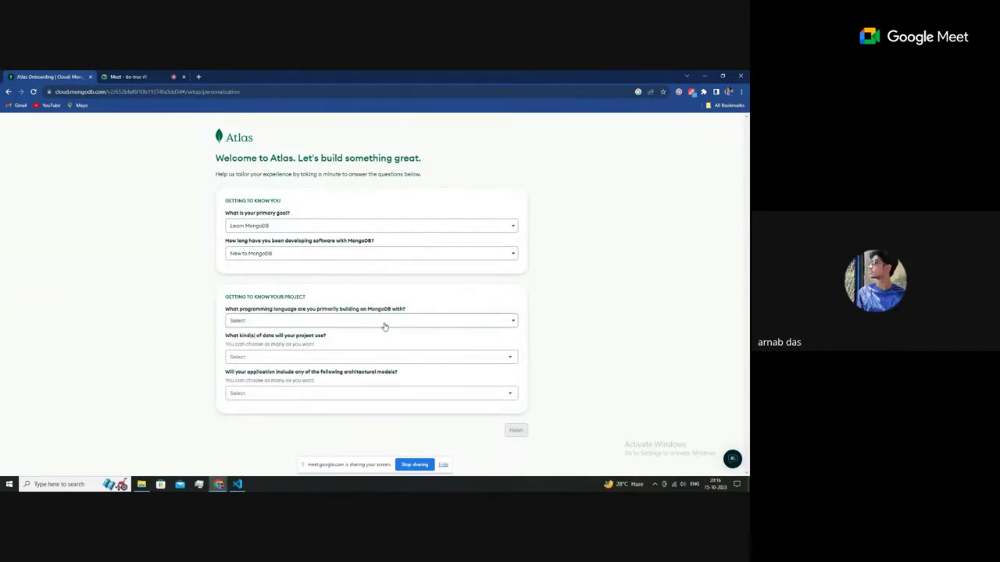
Choose JavaScript / Node.js as the language and mark Other as the data kind
{"action": "left_click", "coordinate": [431, 325]}
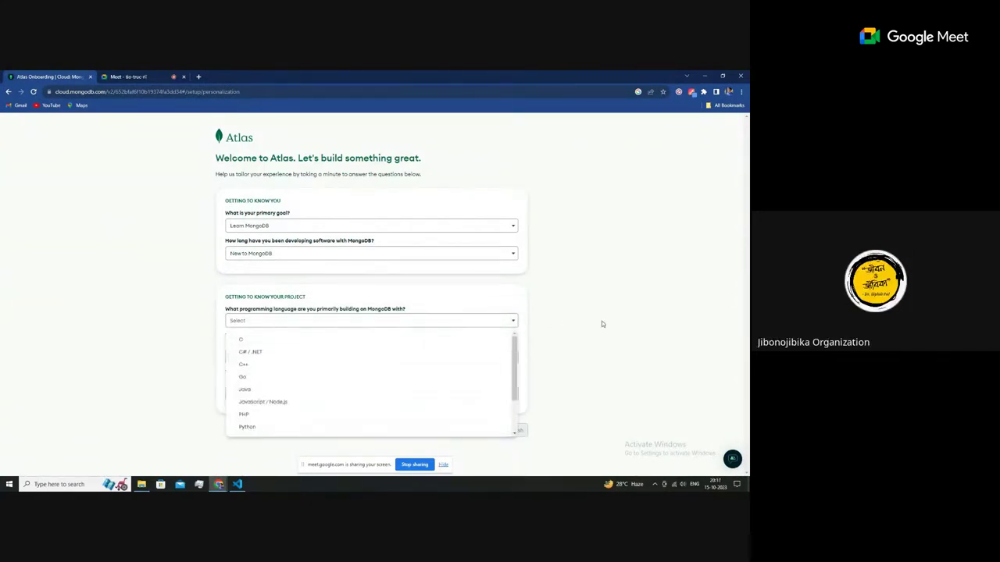
{"action": "left_click", "coordinate": [425, 402]}
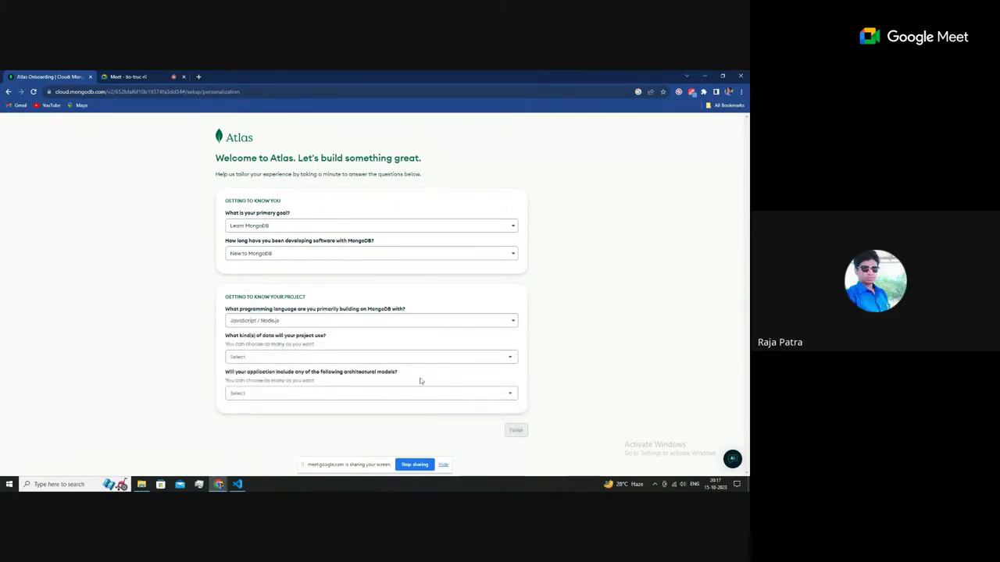
{"action": "left_click", "coordinate": [506, 356]}
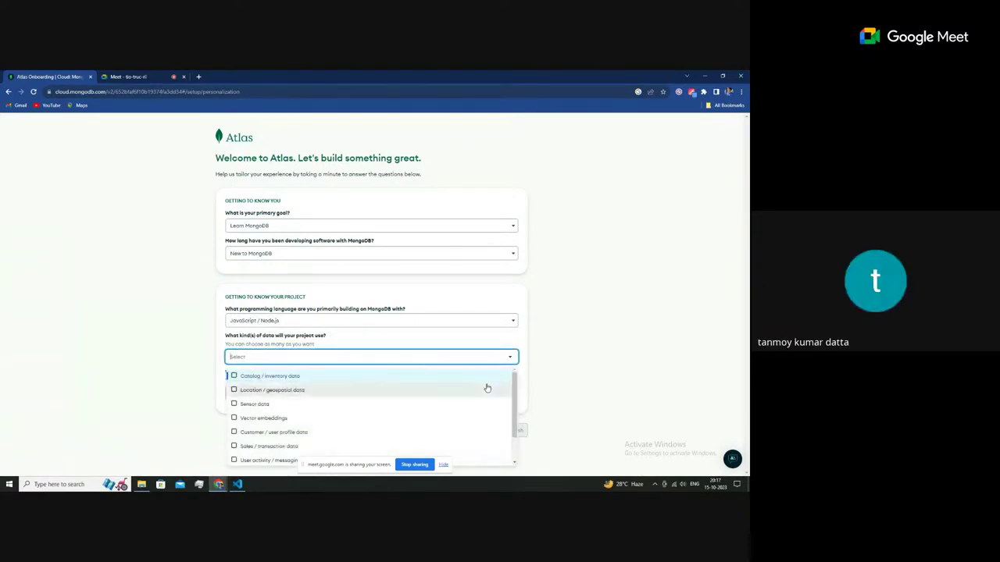
{"action": "scroll", "coordinate": [490, 402], "scroll_direction": "down", "scroll_amount": 2}
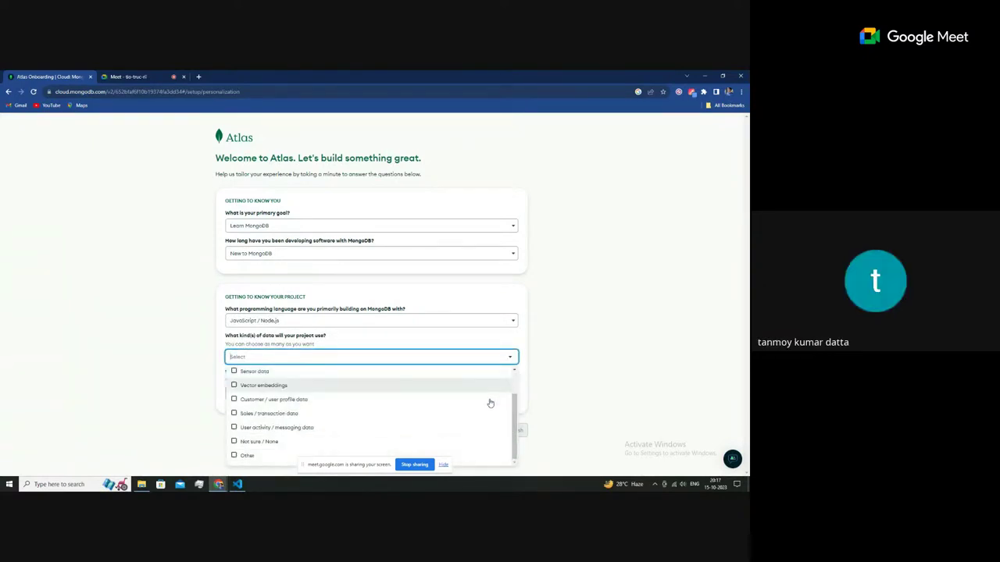
{"action": "scroll", "coordinate": [490, 403], "scroll_direction": "up", "scroll_amount": 2}
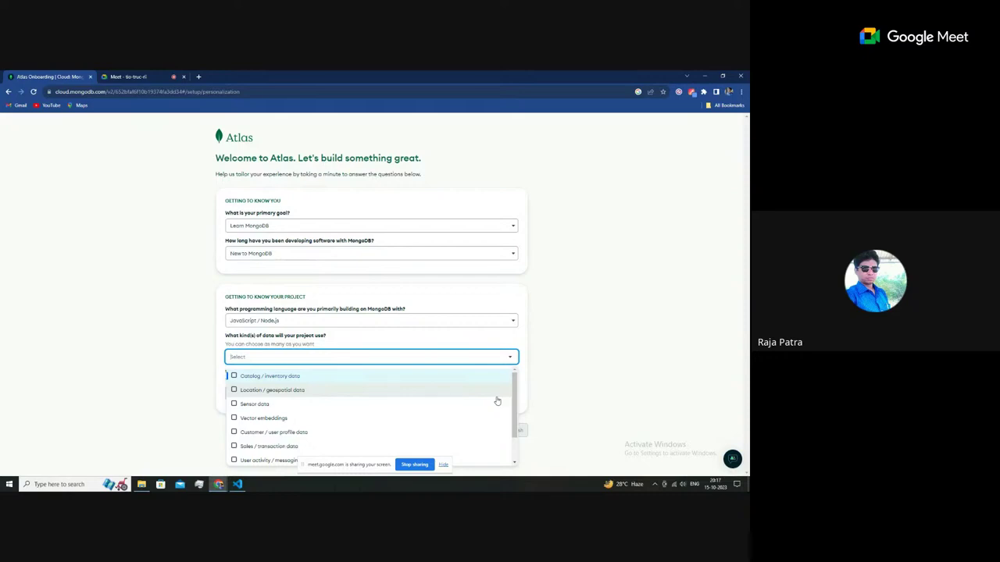
{"action": "scroll", "coordinate": [497, 400], "scroll_direction": "down", "scroll_amount": 2}
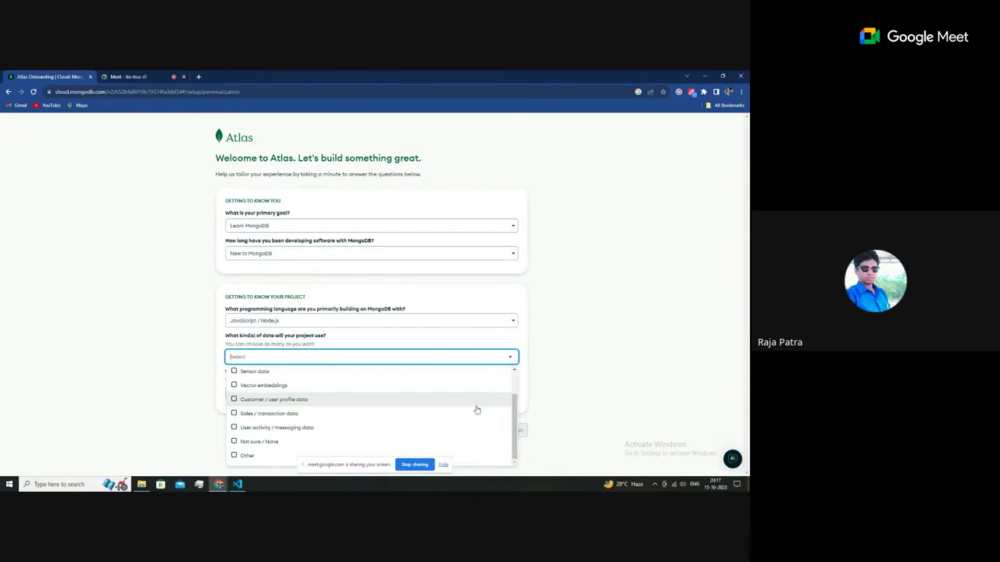
{"action": "left_click", "coordinate": [248, 456]}
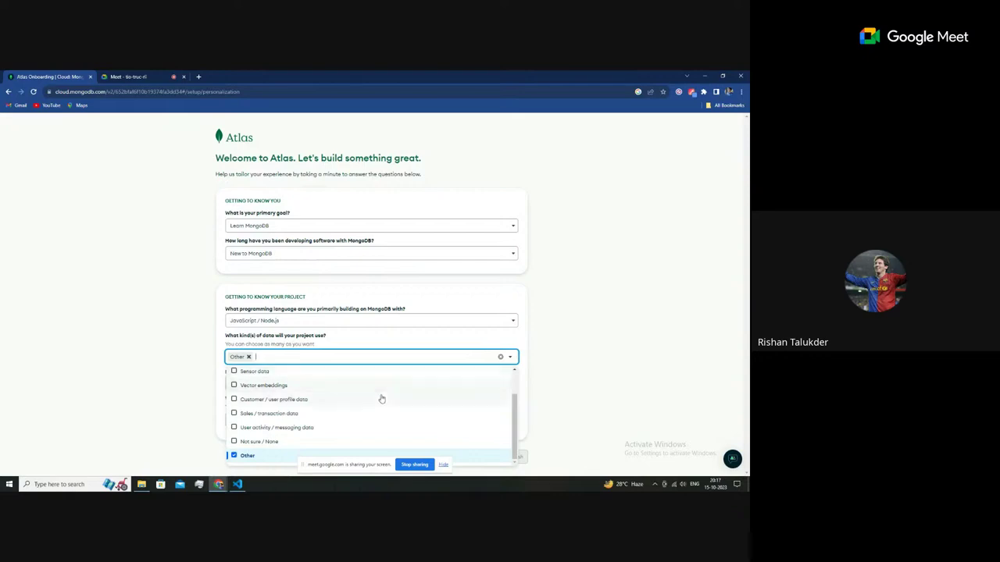
{"action": "scroll", "coordinate": [379, 399], "scroll_direction": "up", "scroll_amount": 2}
{"action": "left_click", "coordinate": [556, 367]}
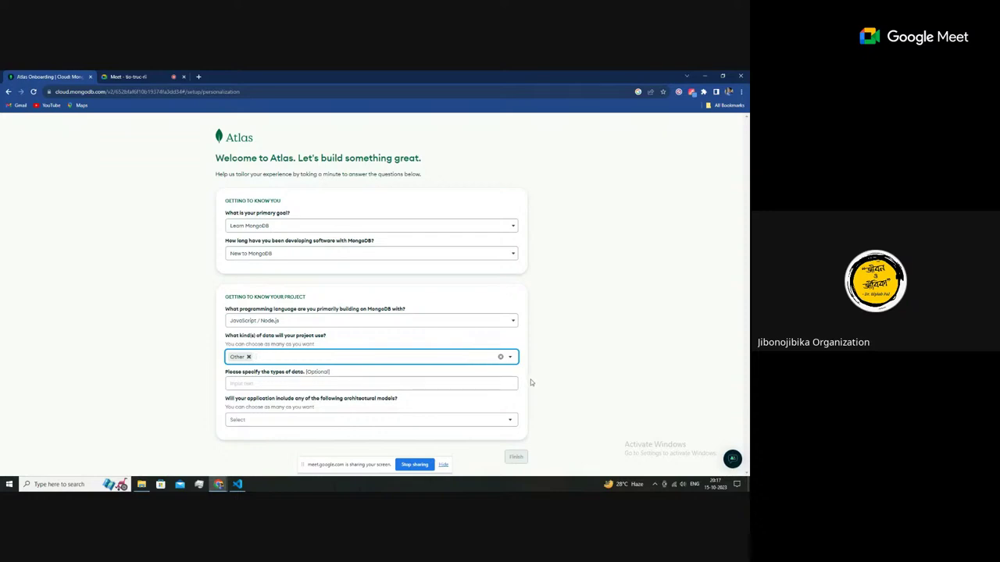
Answer the architectural models question with 'Not sure / None'
{"action": "left_click", "coordinate": [458, 421]}
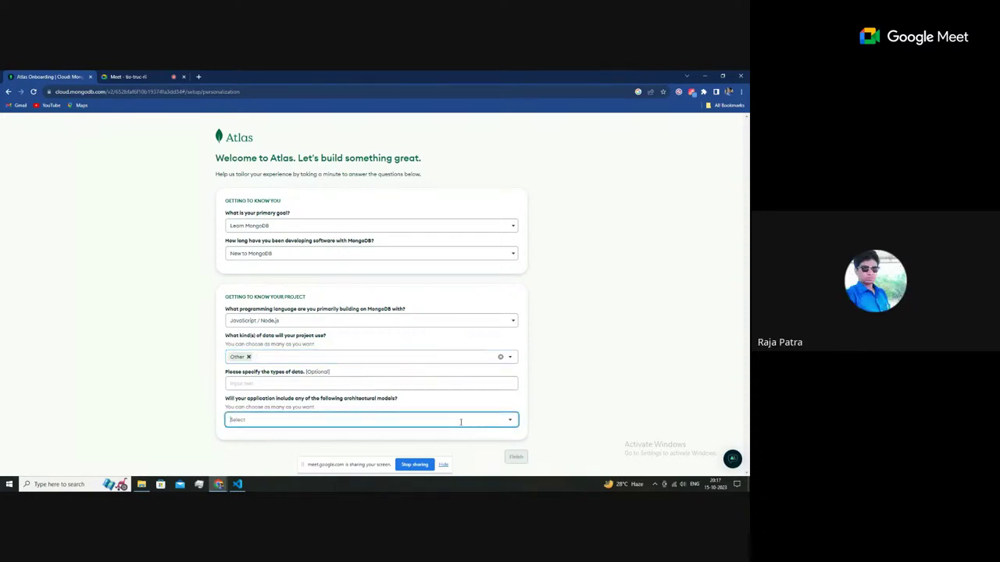
{"action": "left_click", "coordinate": [587, 408]}
{"action": "left_click", "coordinate": [508, 420]}
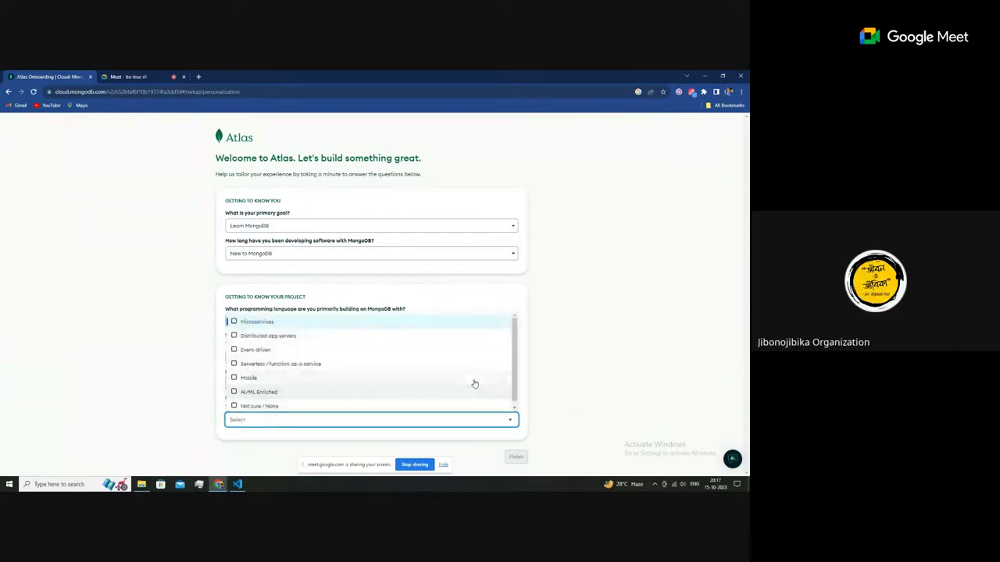
{"action": "scroll", "coordinate": [474, 384], "scroll_direction": "down", "scroll_amount": 1}
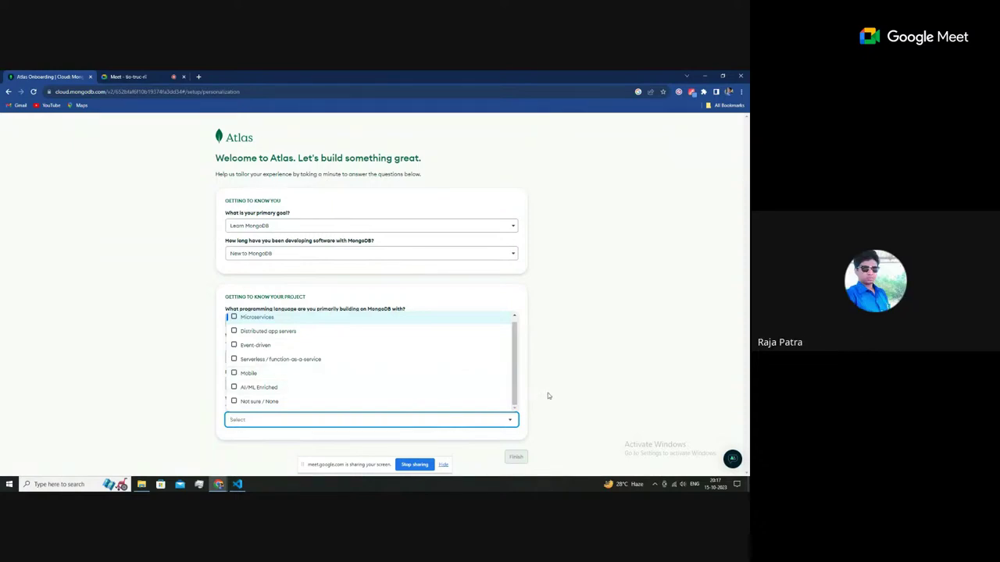
{"action": "left_click", "coordinate": [319, 401]}
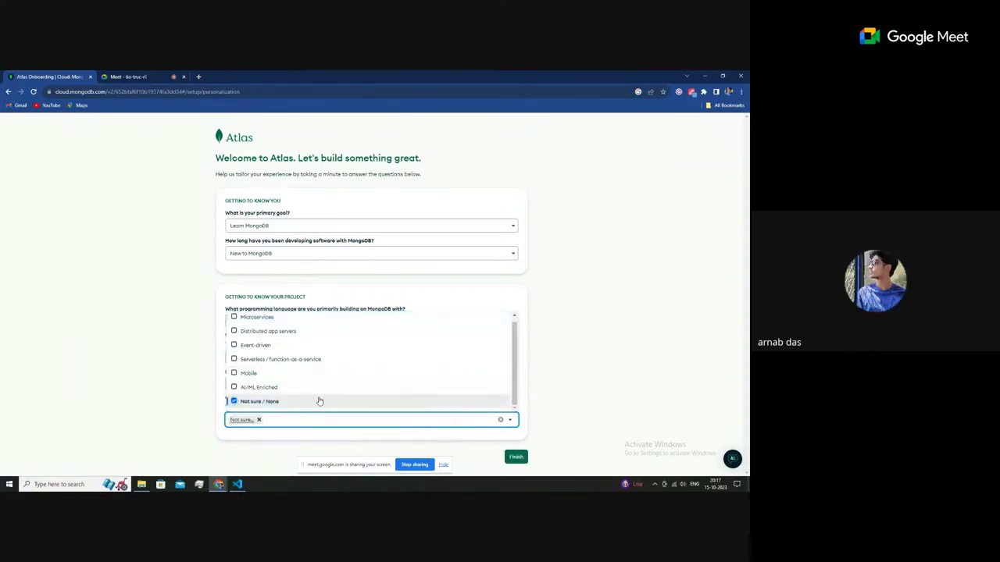
{"action": "key", "text": "Escape"}
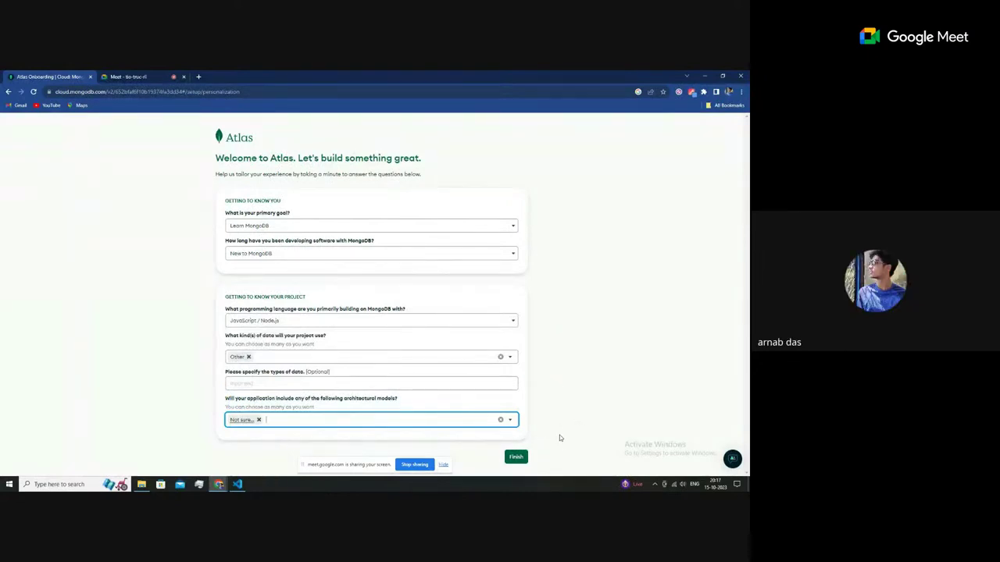
{"action": "left_click", "coordinate": [559, 438]}
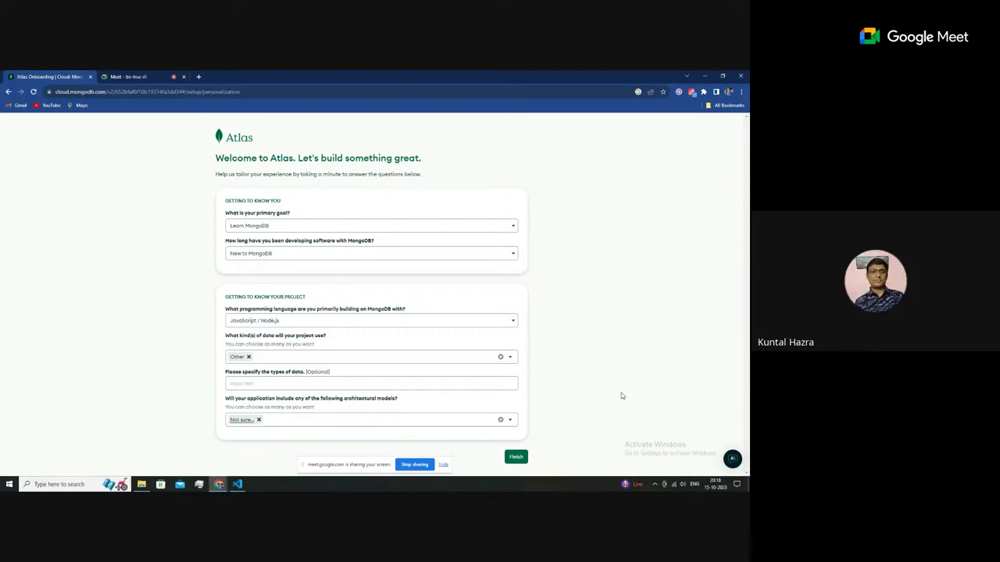
{"action": "left_click", "coordinate": [516, 457]}
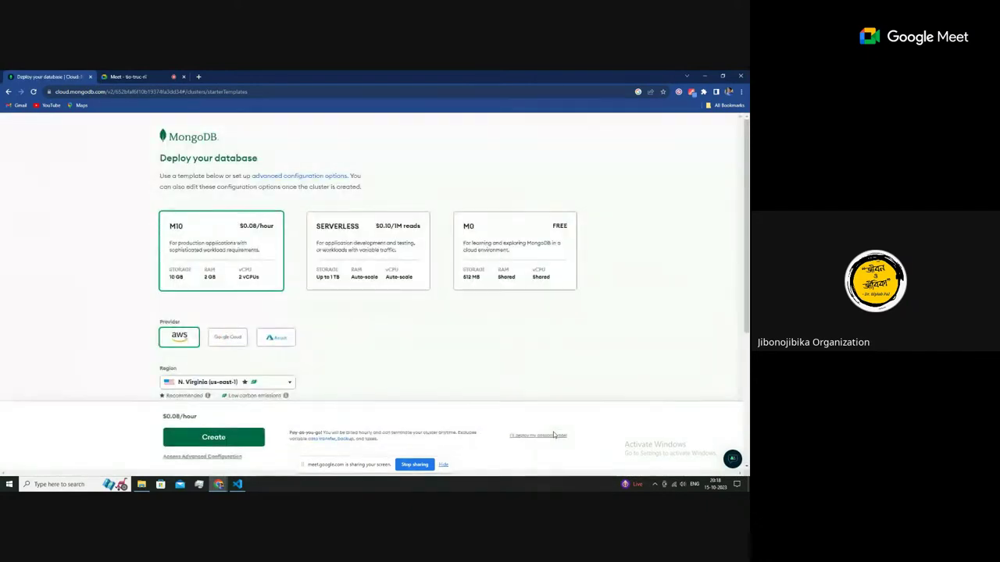
{"action": "scroll", "coordinate": [607, 338], "scroll_direction": "down", "scroll_amount": 1}
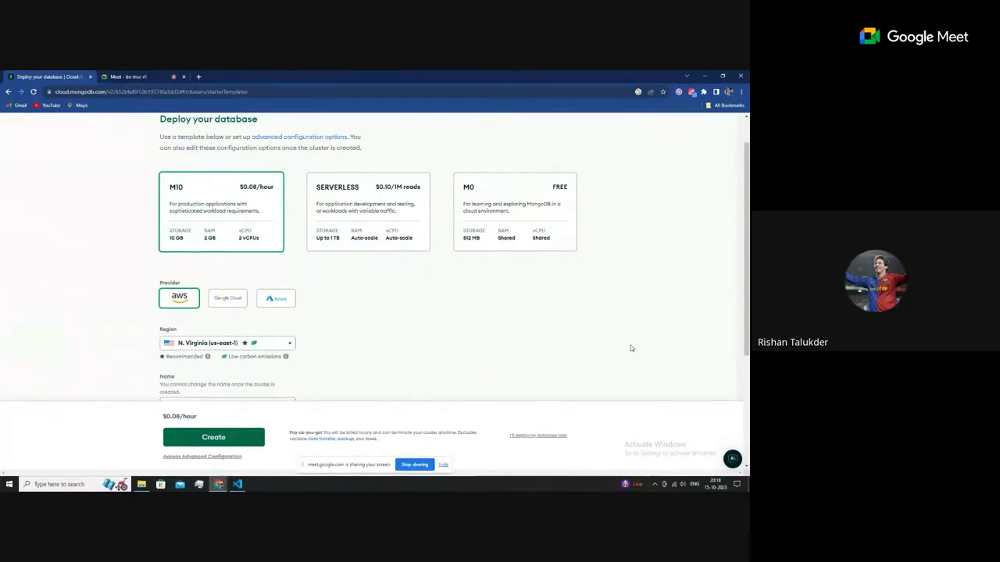
{"action": "scroll", "coordinate": [631, 348], "scroll_direction": "up", "scroll_amount": 1}
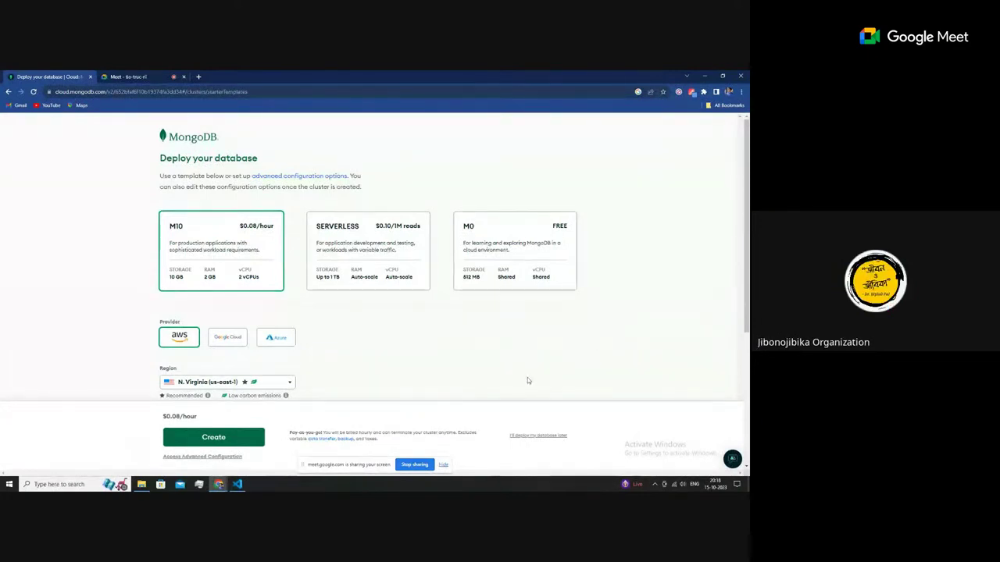
Pick the M0 FREE cluster template on the Deploy your database page
{"action": "mouse_move", "coordinate": [218, 485]}
{"action": "left_click", "coordinate": [512, 238]}
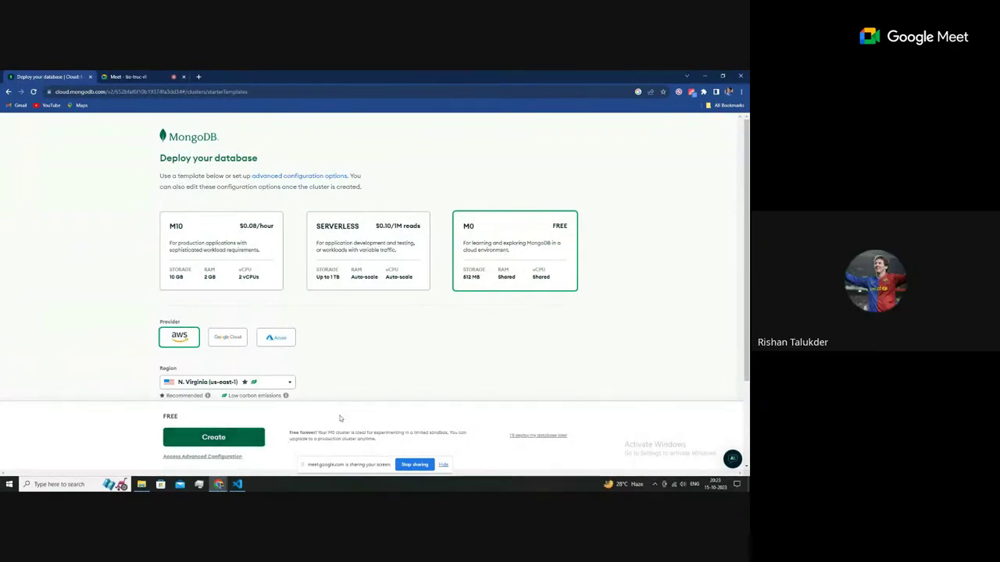
{"action": "scroll", "coordinate": [412, 366], "scroll_direction": "down", "scroll_amount": 2}
{"action": "scroll", "coordinate": [412, 366], "scroll_direction": "down", "scroll_amount": 1}
{"action": "scroll", "coordinate": [412, 367], "scroll_direction": "up", "scroll_amount": 1}
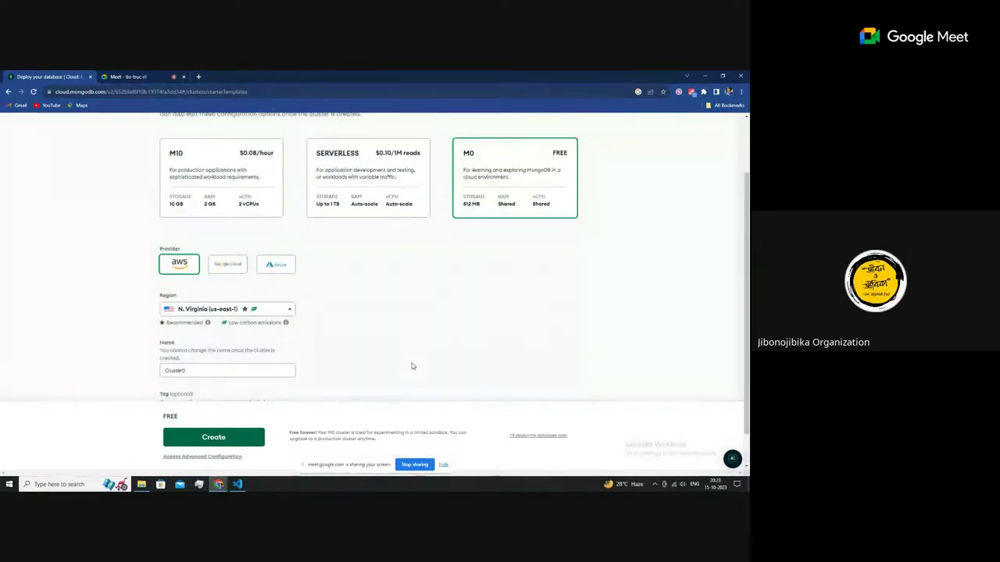
{"action": "scroll", "coordinate": [412, 366], "scroll_direction": "down", "scroll_amount": 1}
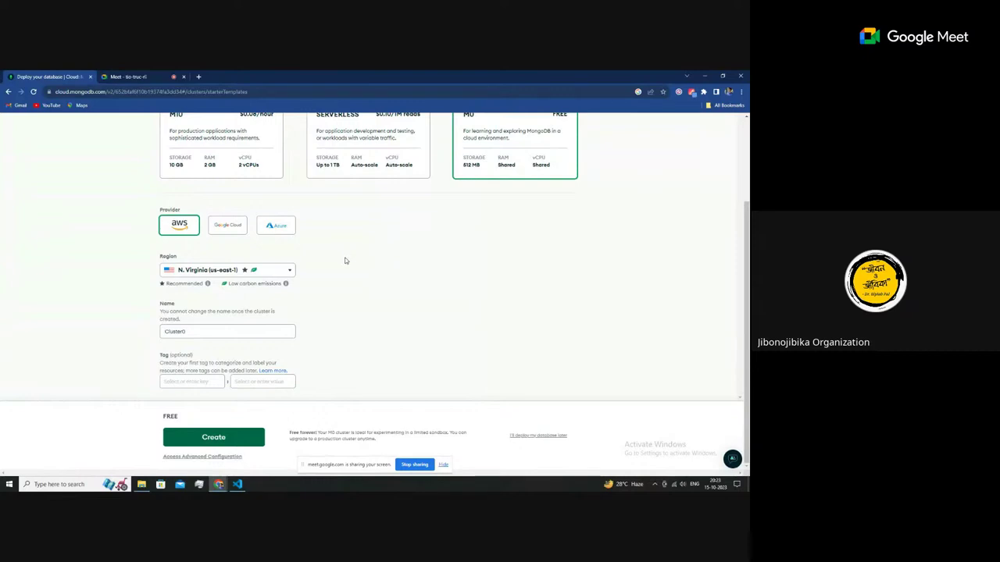
Open the AWS Region dropdown and browse the list to the Asia regions
{"action": "left_click", "coordinate": [289, 272]}
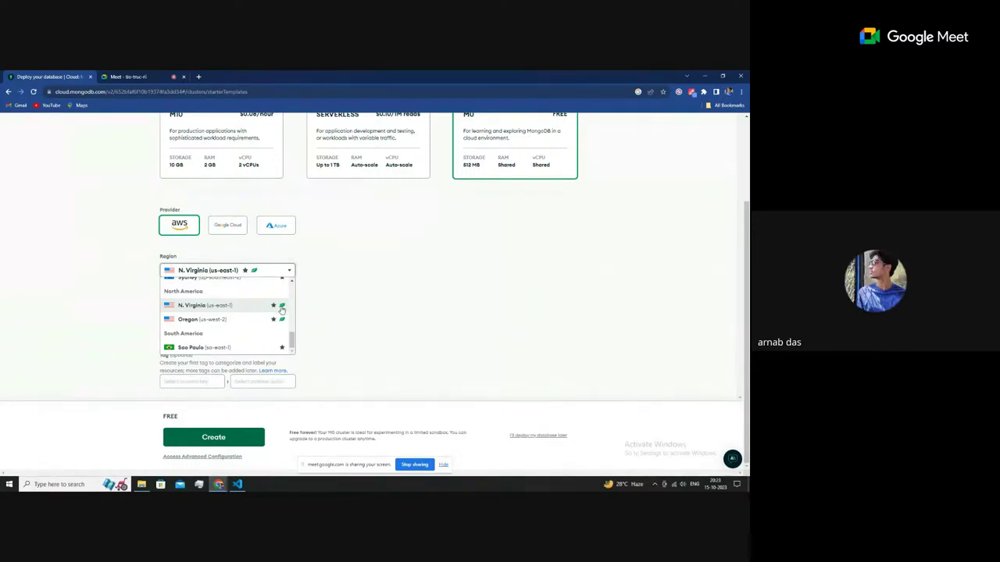
{"action": "scroll", "coordinate": [281, 309], "scroll_direction": "up", "scroll_amount": 3}
{"action": "scroll", "coordinate": [279, 310], "scroll_direction": "up", "scroll_amount": 5}
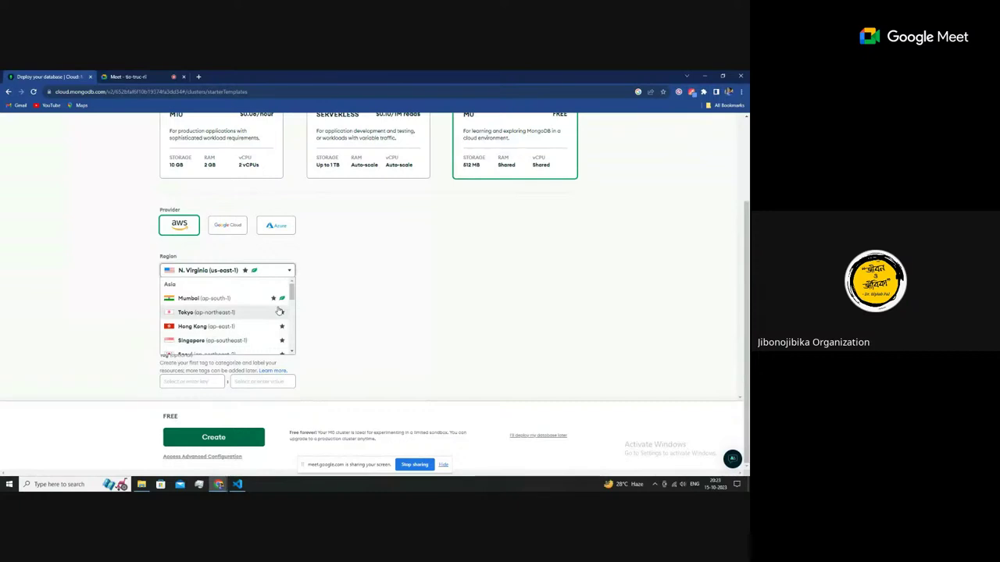
{"action": "scroll", "coordinate": [279, 311], "scroll_direction": "down", "scroll_amount": 8}
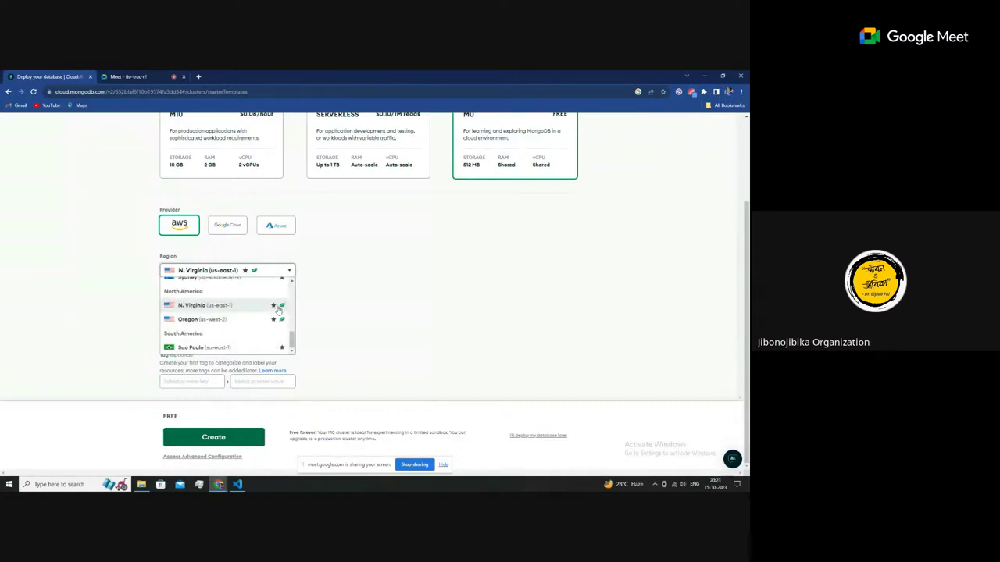
{"action": "scroll", "coordinate": [279, 310], "scroll_direction": "up", "scroll_amount": 2}
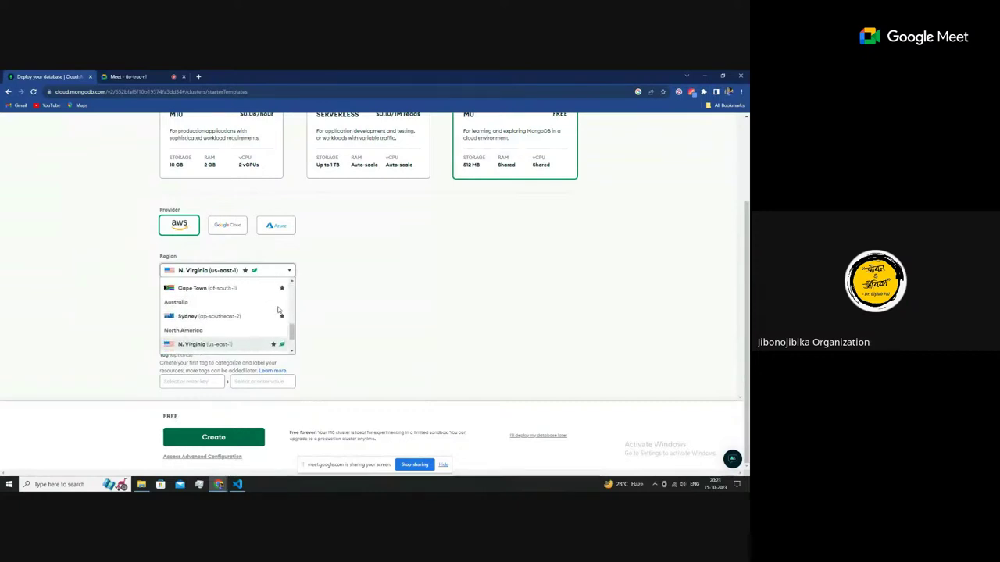
{"action": "scroll", "coordinate": [279, 310], "scroll_direction": "down", "scroll_amount": 2}
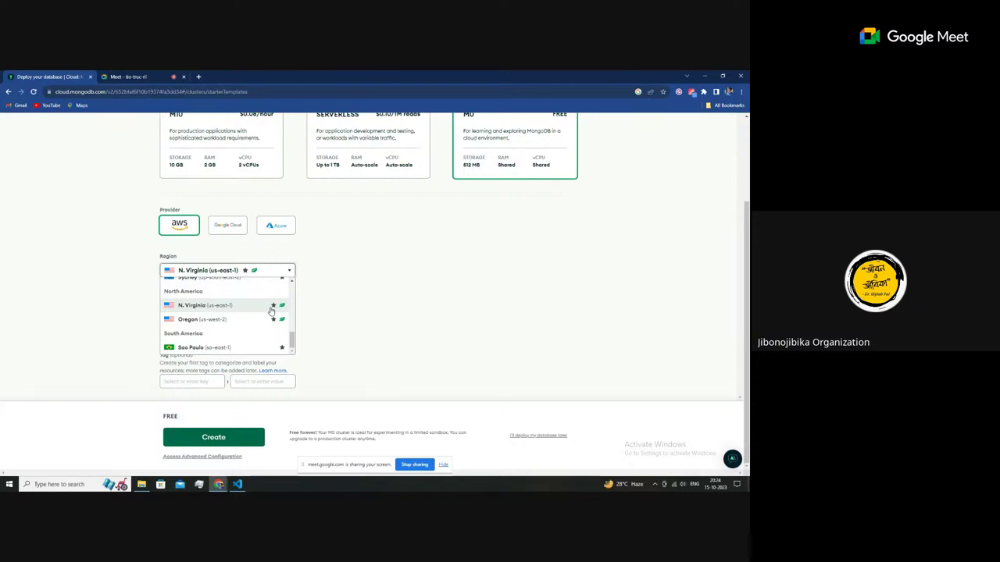
{"action": "scroll", "coordinate": [271, 311], "scroll_direction": "up", "scroll_amount": 1}
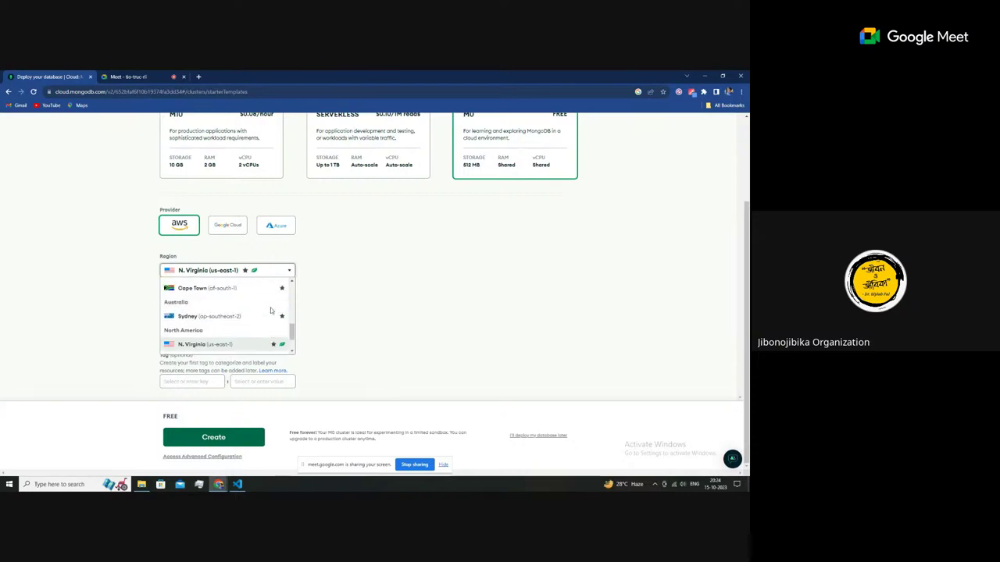
{"action": "scroll", "coordinate": [271, 311], "scroll_direction": "up", "scroll_amount": 1}
{"action": "scroll", "coordinate": [271, 311], "scroll_direction": "down", "scroll_amount": 2}
{"action": "scroll", "coordinate": [271, 310], "scroll_direction": "up", "scroll_amount": 1}
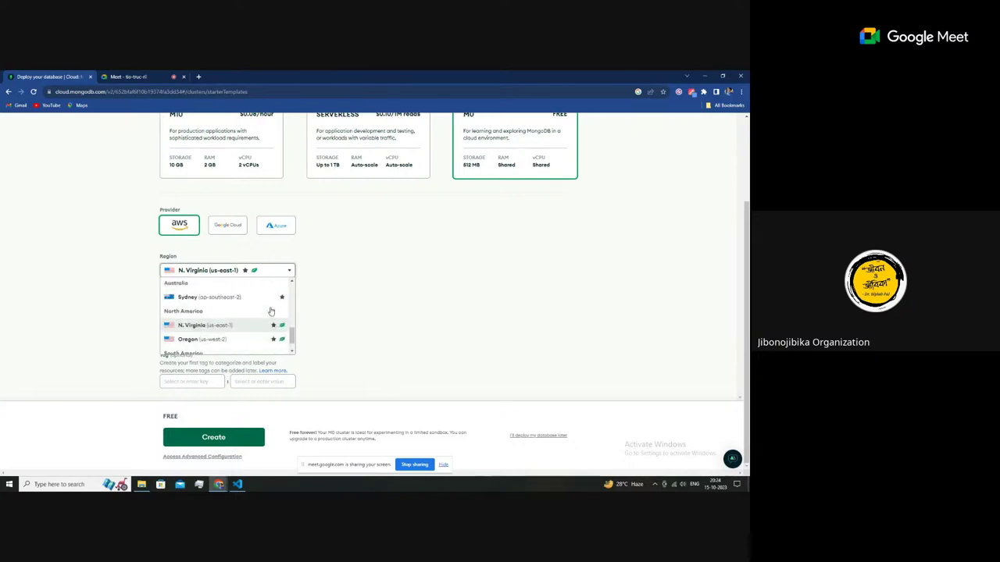
{"action": "scroll", "coordinate": [271, 311], "scroll_direction": "up", "scroll_amount": 5}
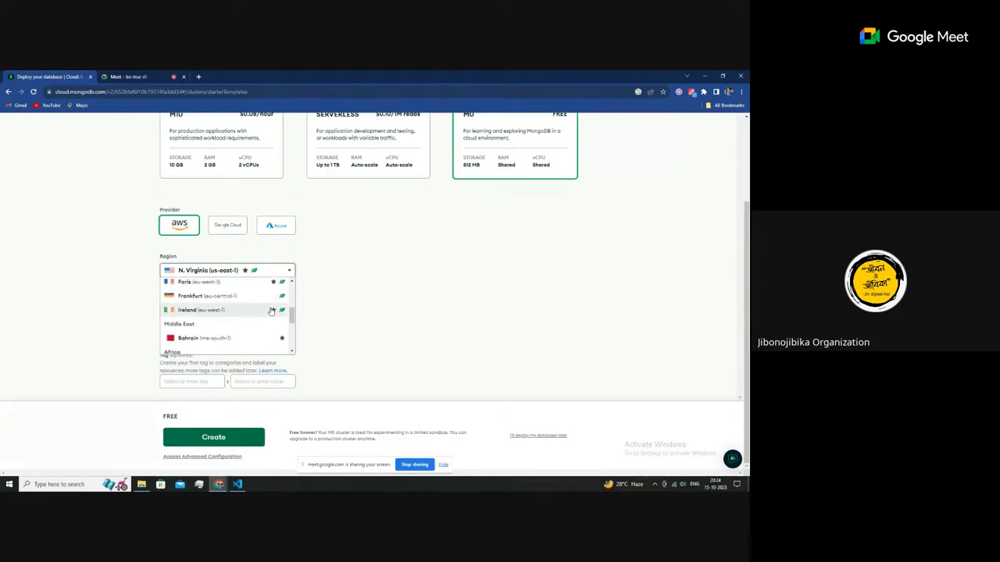
{"action": "scroll", "coordinate": [271, 311], "scroll_direction": "up", "scroll_amount": 5}
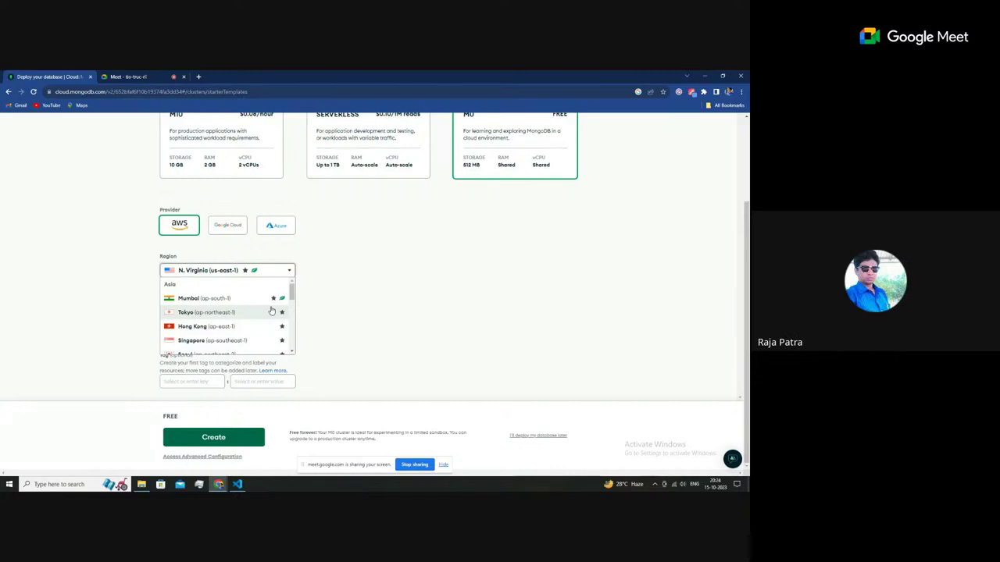
{"action": "scroll", "coordinate": [271, 312], "scroll_direction": "down", "scroll_amount": 1}
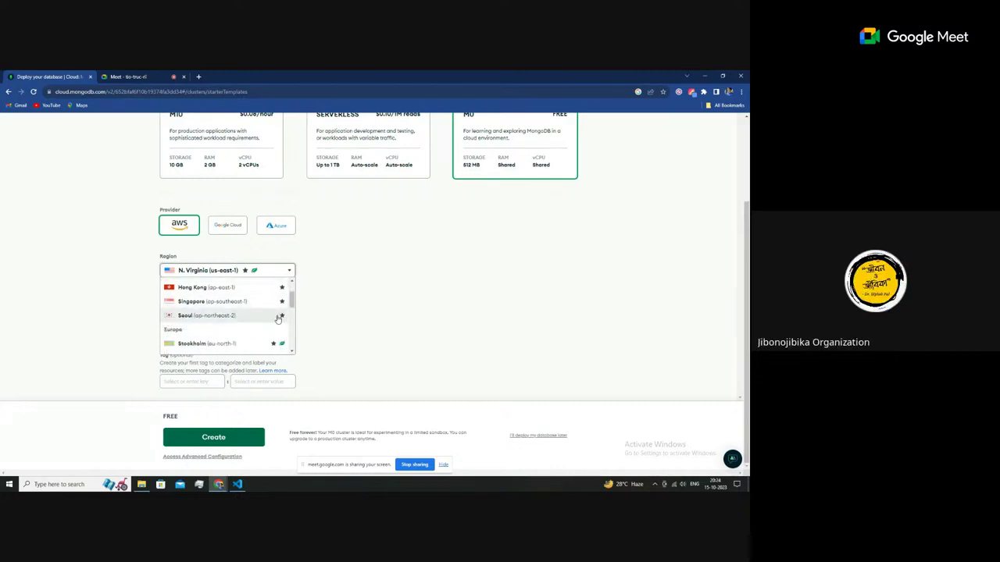
{"action": "scroll", "coordinate": [275, 316], "scroll_direction": "down", "scroll_amount": 1}
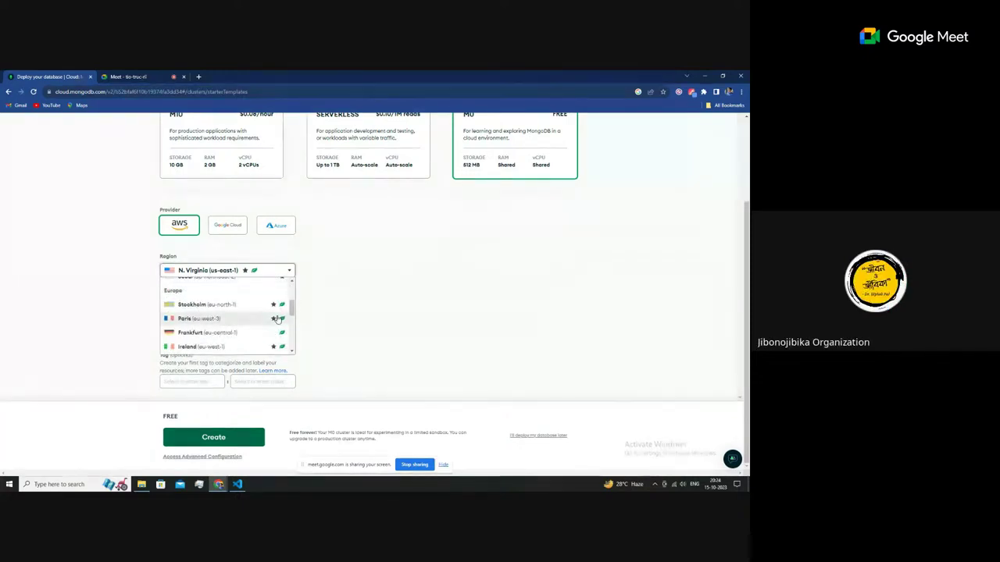
{"action": "scroll", "coordinate": [277, 319], "scroll_direction": "down", "scroll_amount": 2}
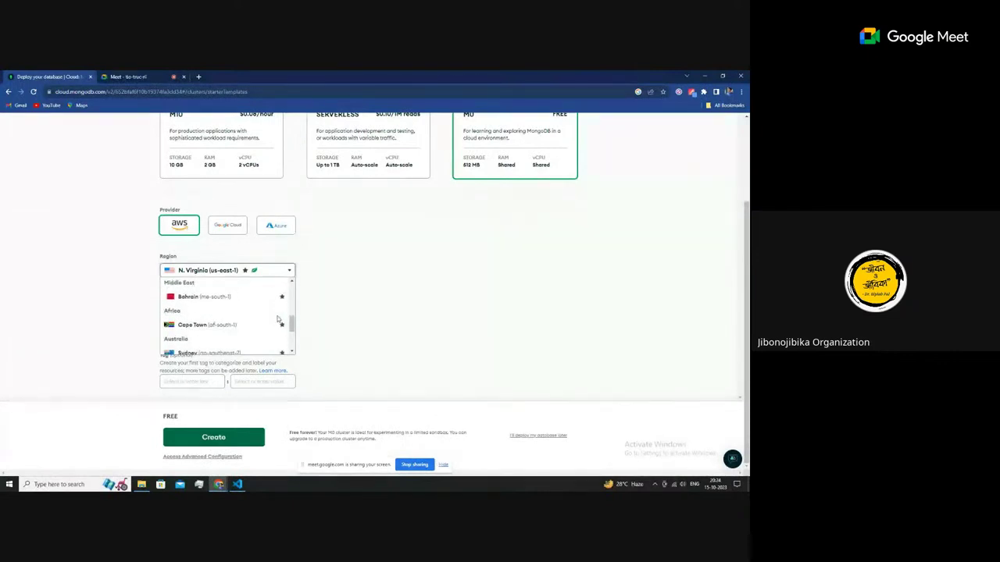
{"action": "scroll", "coordinate": [279, 319], "scroll_direction": "down", "scroll_amount": 3}
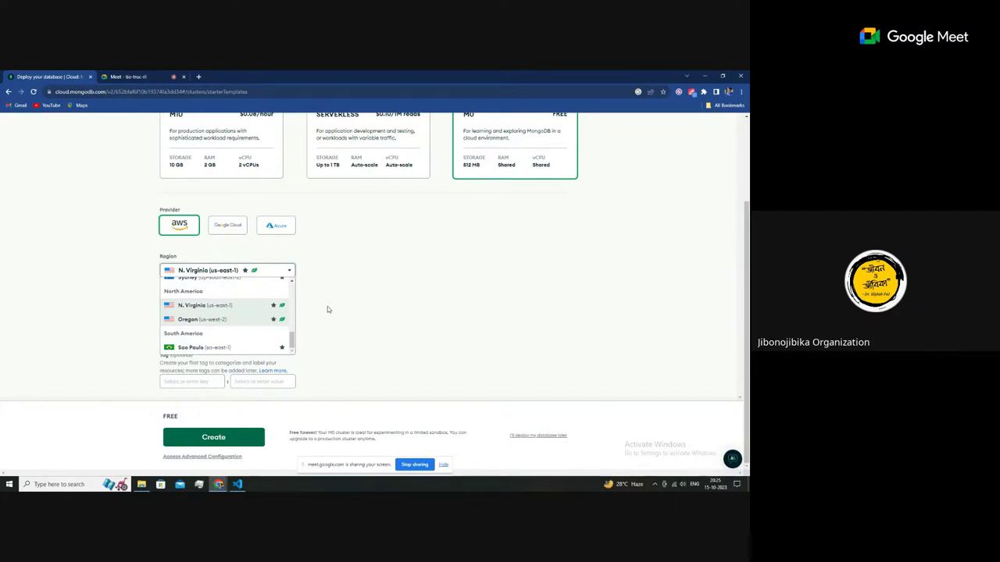
{"action": "scroll", "coordinate": [269, 315], "scroll_direction": "up", "scroll_amount": 3}
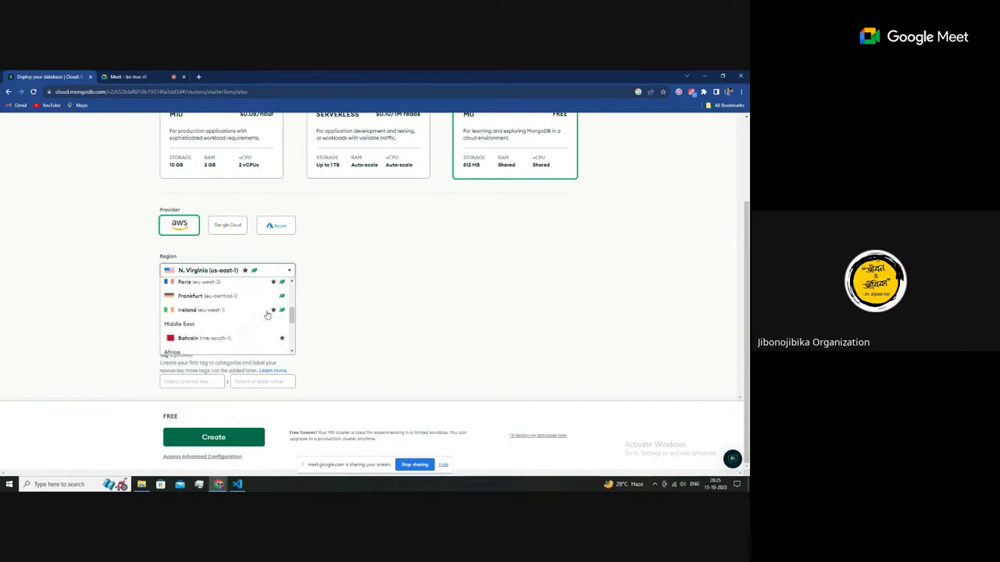
{"action": "scroll", "coordinate": [267, 315], "scroll_direction": "down", "scroll_amount": 3}
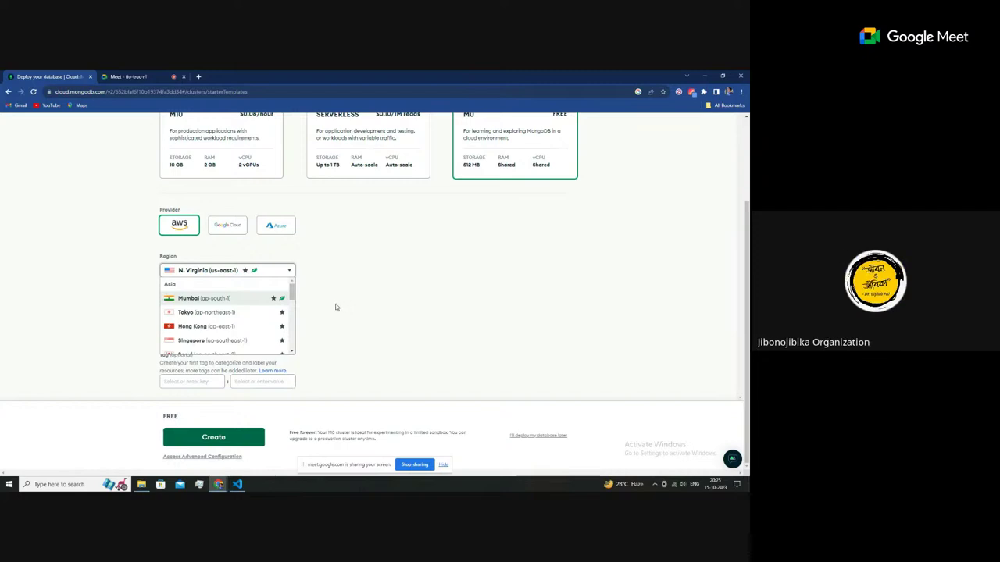
Set the region to Mumbai (ap-south-1) and create the free M0 cluster
{"action": "left_click", "coordinate": [242, 299]}
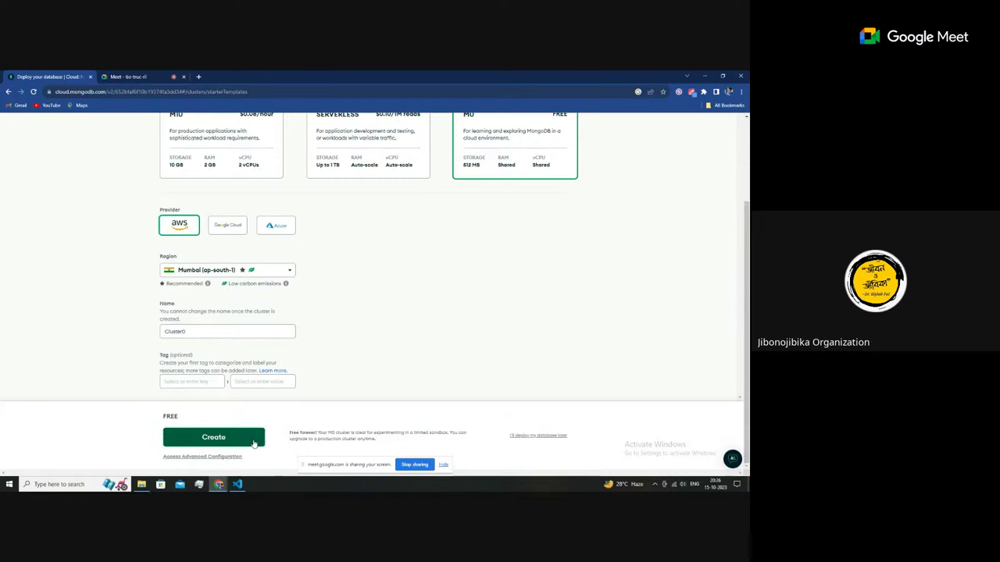
{"action": "left_click", "coordinate": [254, 442]}
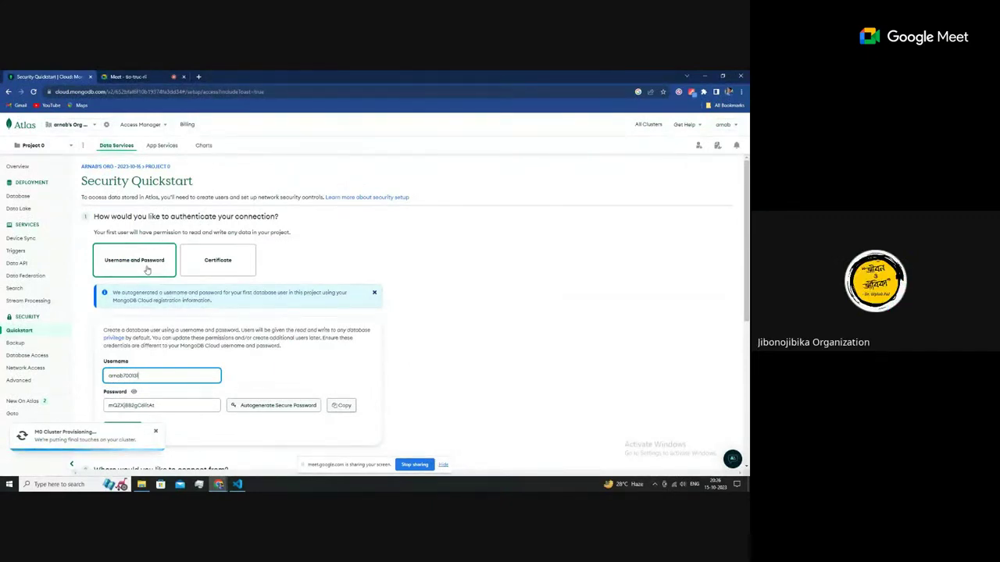
Choose Username and Password authentication and scroll down past the autogenerated credentials
{"action": "left_click", "coordinate": [134, 263]}
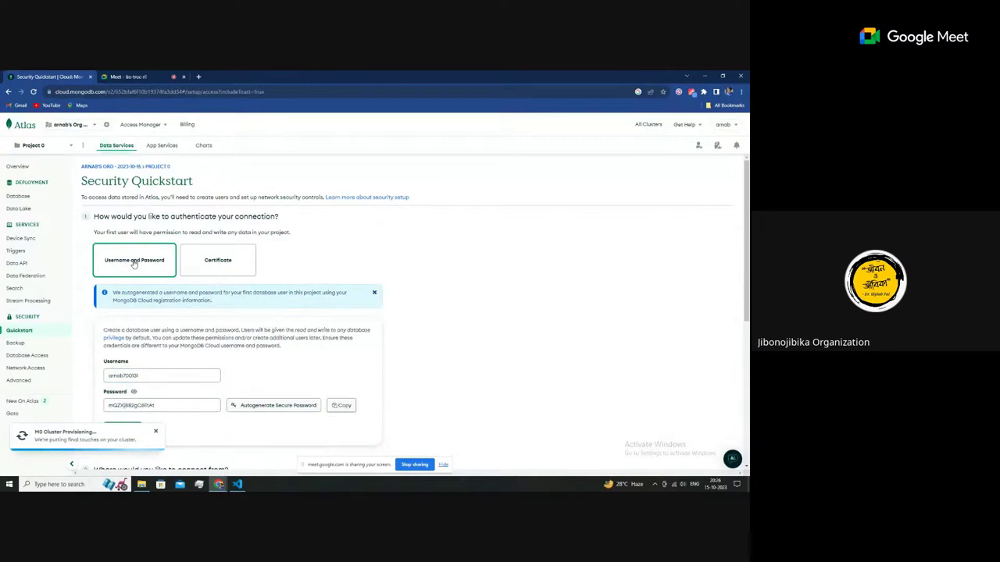
{"action": "scroll", "coordinate": [241, 329], "scroll_direction": "down", "scroll_amount": 1}
{"action": "scroll", "coordinate": [241, 329], "scroll_direction": "down", "scroll_amount": 2}
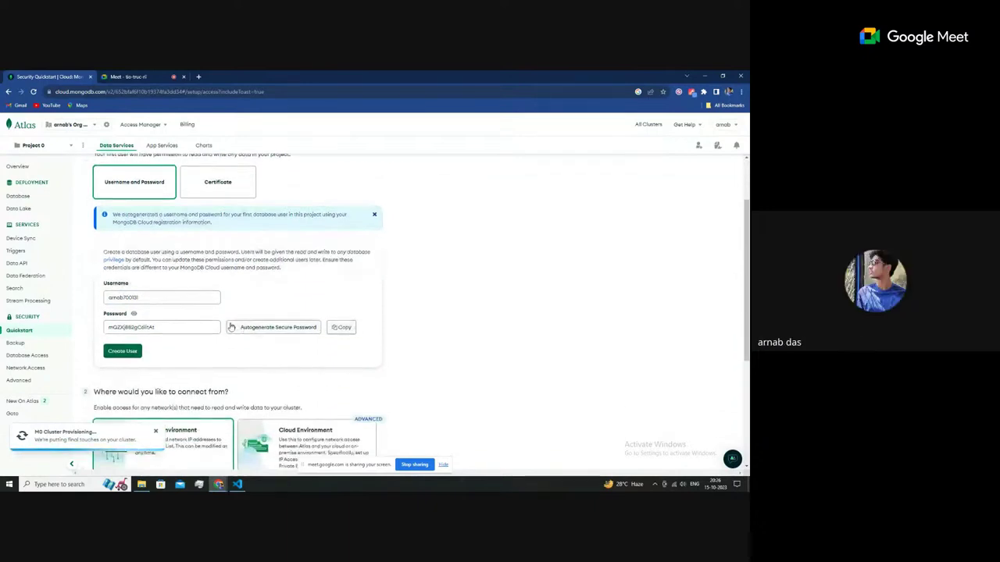
{"action": "scroll", "coordinate": [195, 288], "scroll_direction": "down", "scroll_amount": 1}
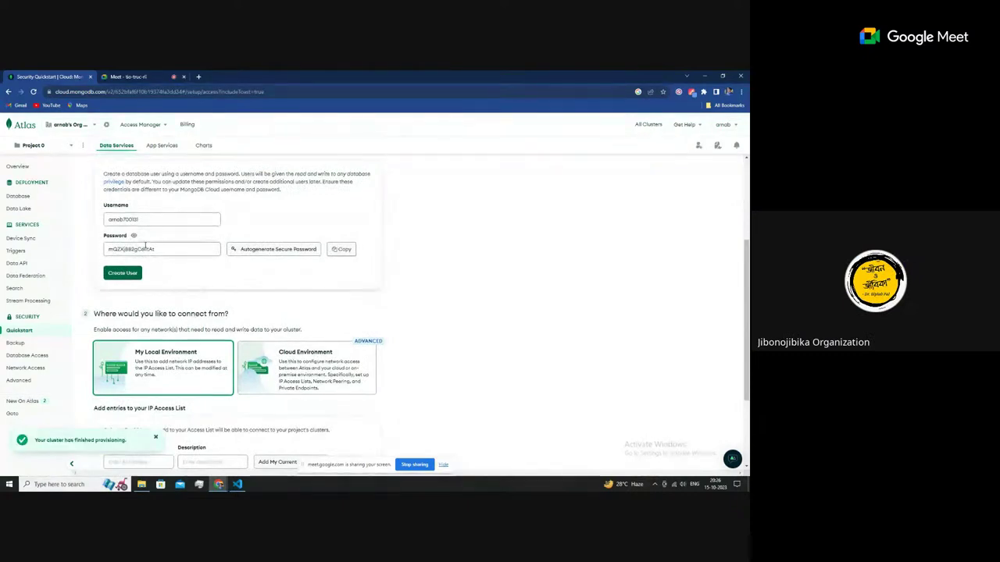
Replace the trailing digits of the database username with a single 0
{"action": "left_click_drag", "start_coordinate": [139, 219], "coordinate": [121, 219]}
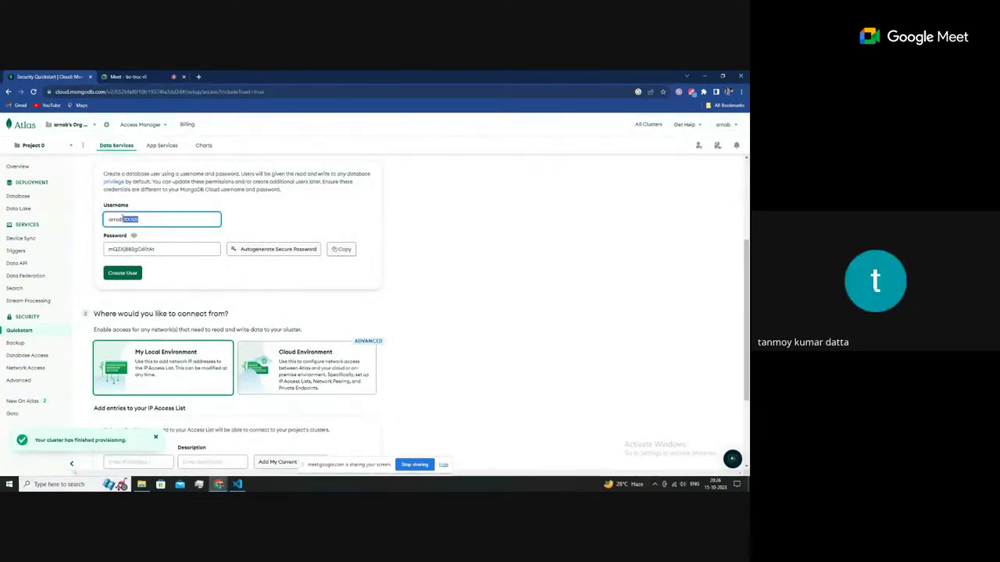
{"action": "key", "text": "BackSpace"}
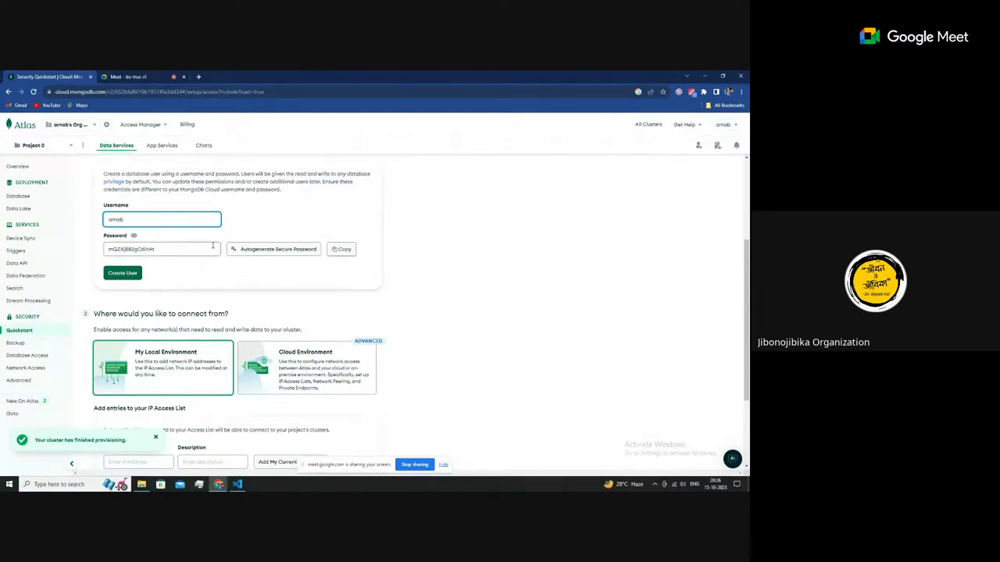
{"action": "type", "text": "0"}
Replace the autogenerated database password with a custom password of your own
{"action": "left_click_drag", "start_coordinate": [156, 249], "coordinate": [91, 254]}
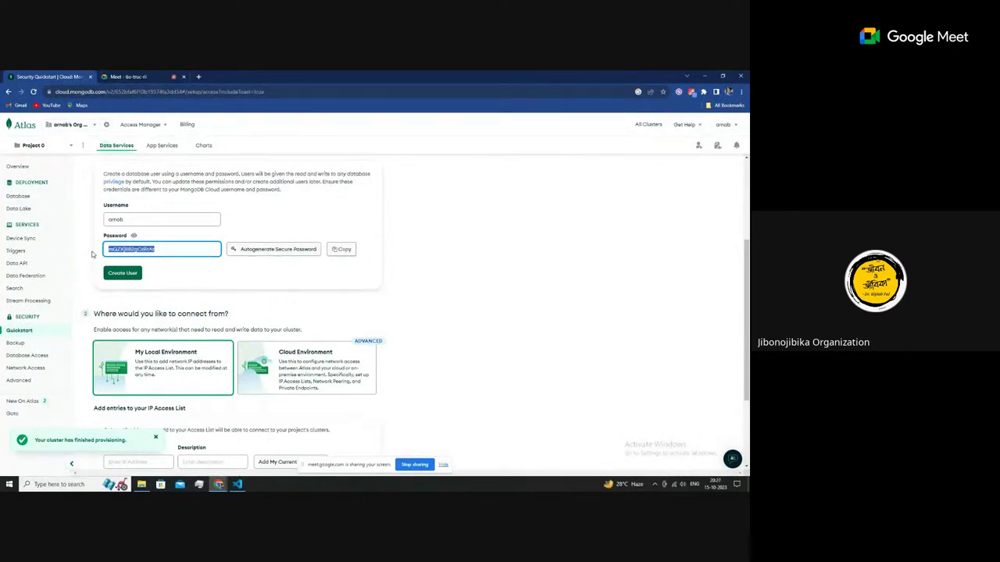
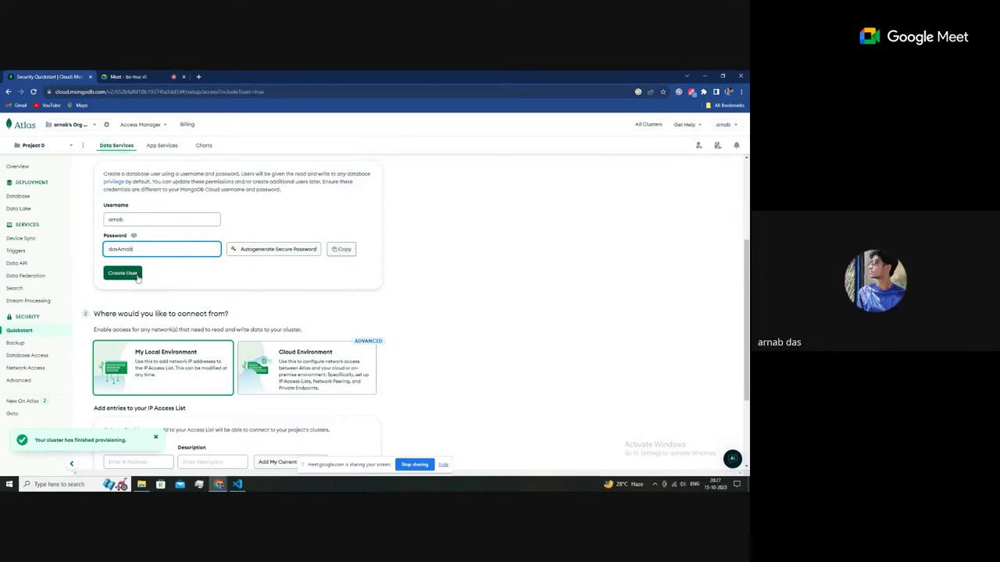
{"action": "scroll", "coordinate": [234, 270], "scroll_direction": "down", "scroll_amount": 1}
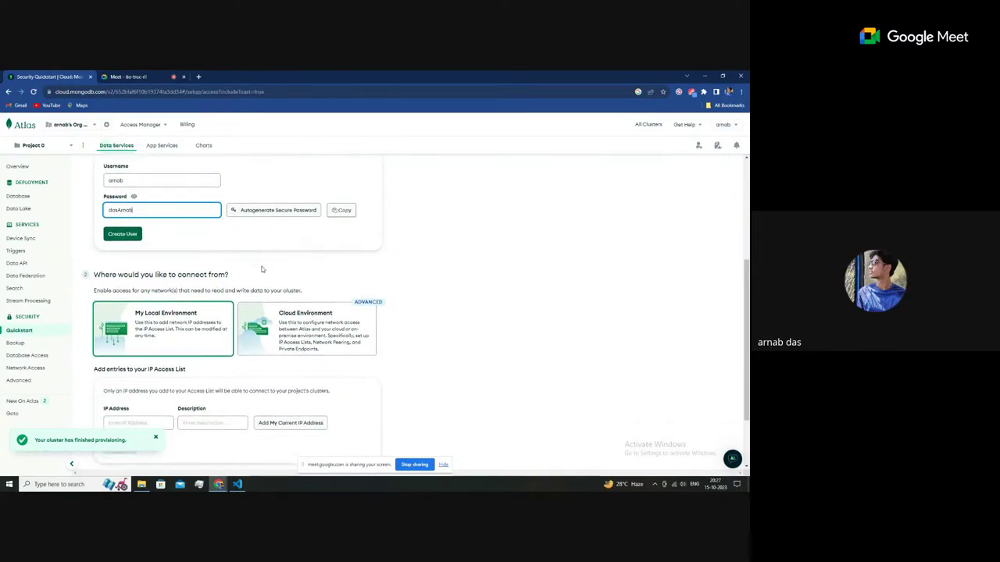
{"action": "scroll", "coordinate": [422, 260], "scroll_direction": "up", "scroll_amount": 1}
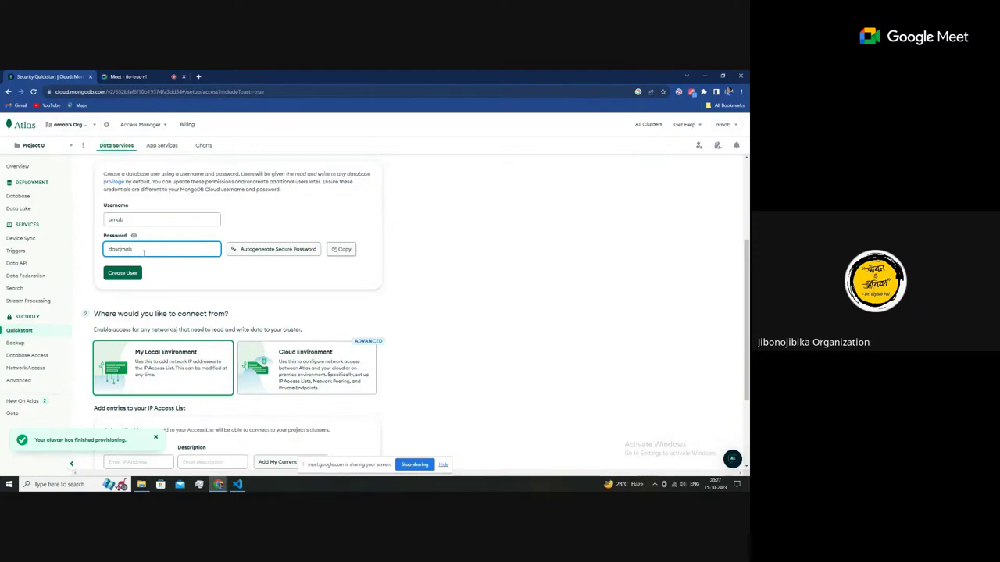
{"action": "left_click", "coordinate": [531, 291]}
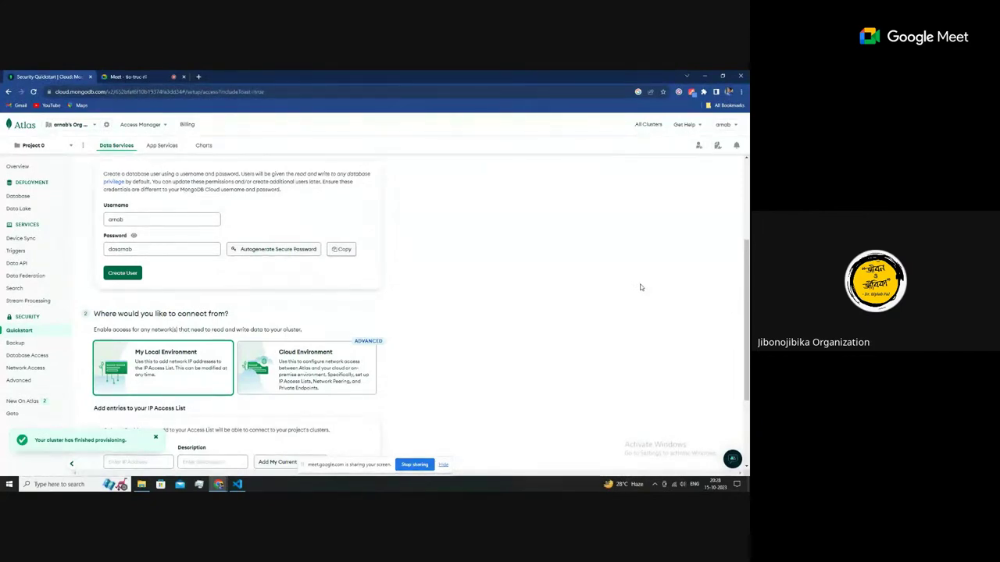
Add this computer's current IP address to the access list as the 'My IP Address' entry
{"action": "scroll", "coordinate": [640, 288], "scroll_direction": "down", "scroll_amount": 2}
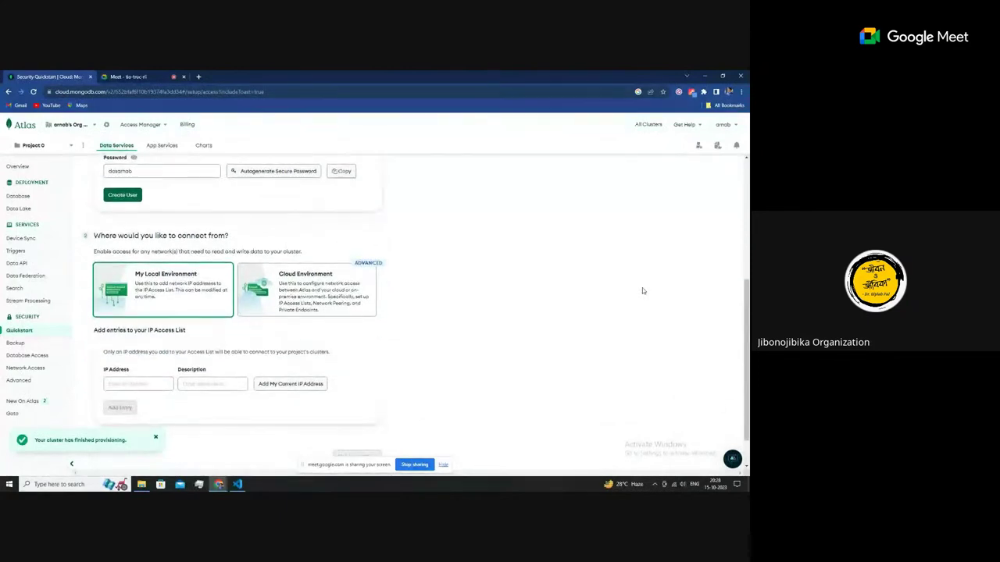
{"action": "scroll", "coordinate": [642, 291], "scroll_direction": "down", "scroll_amount": 1}
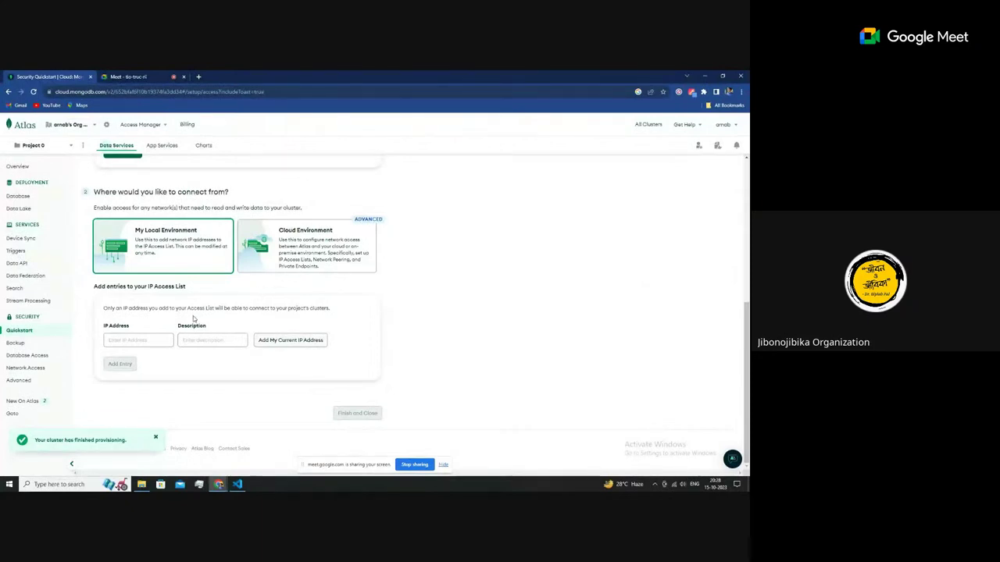
{"action": "left_click", "coordinate": [138, 340]}
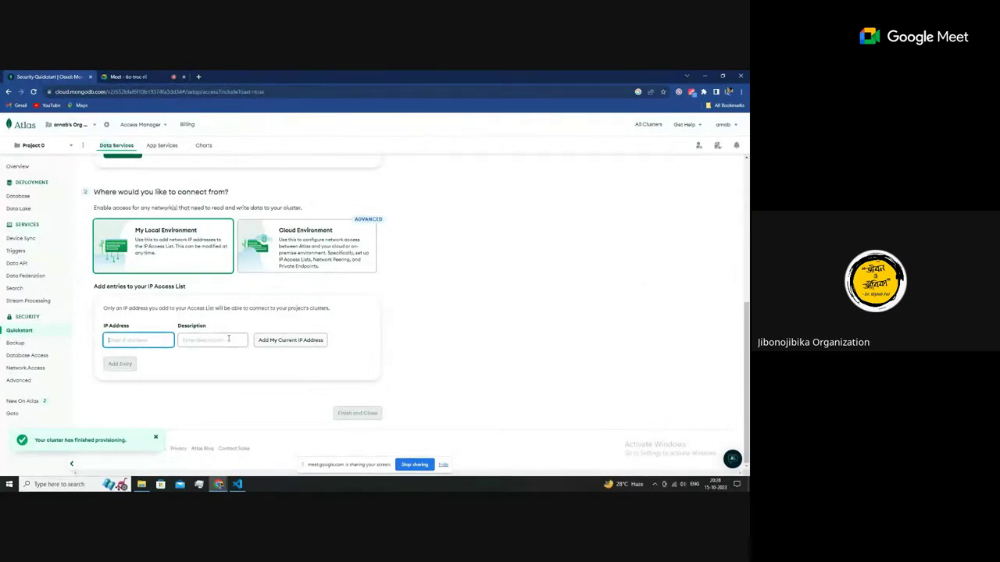
{"action": "left_click", "coordinate": [269, 344]}
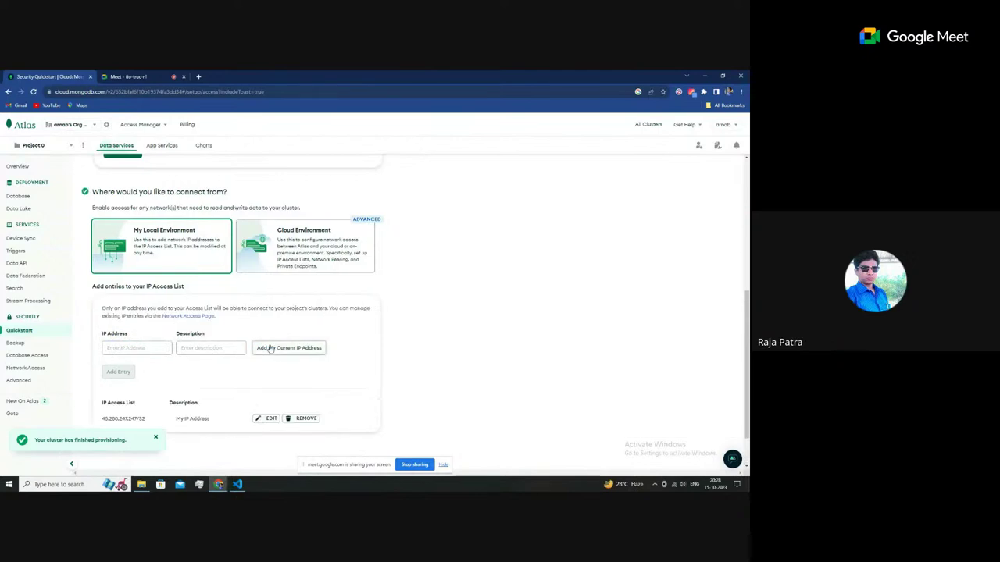
{"action": "scroll", "coordinate": [317, 355], "scroll_direction": "down", "scroll_amount": 1}
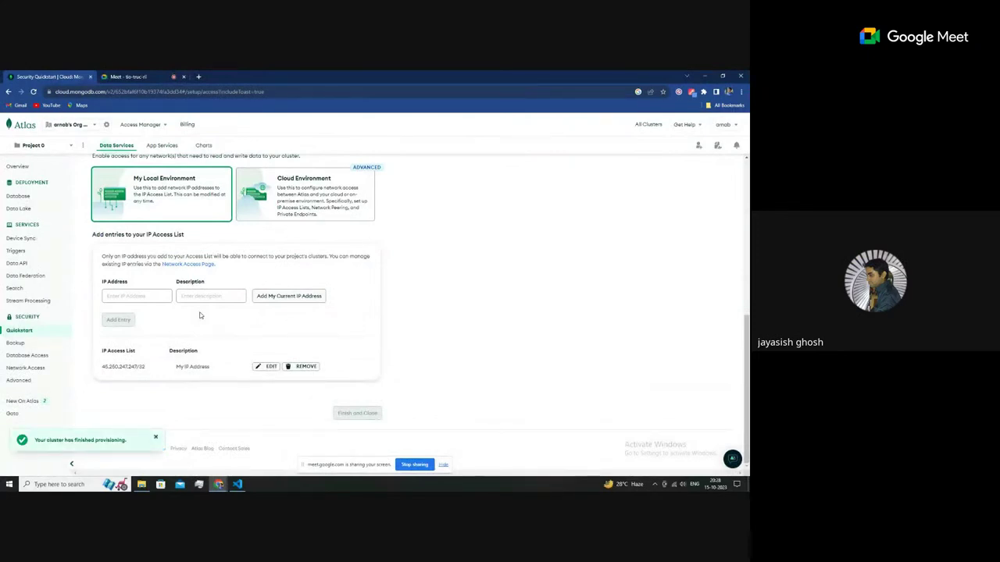
{"action": "scroll", "coordinate": [264, 305], "scroll_direction": "up", "scroll_amount": 3}
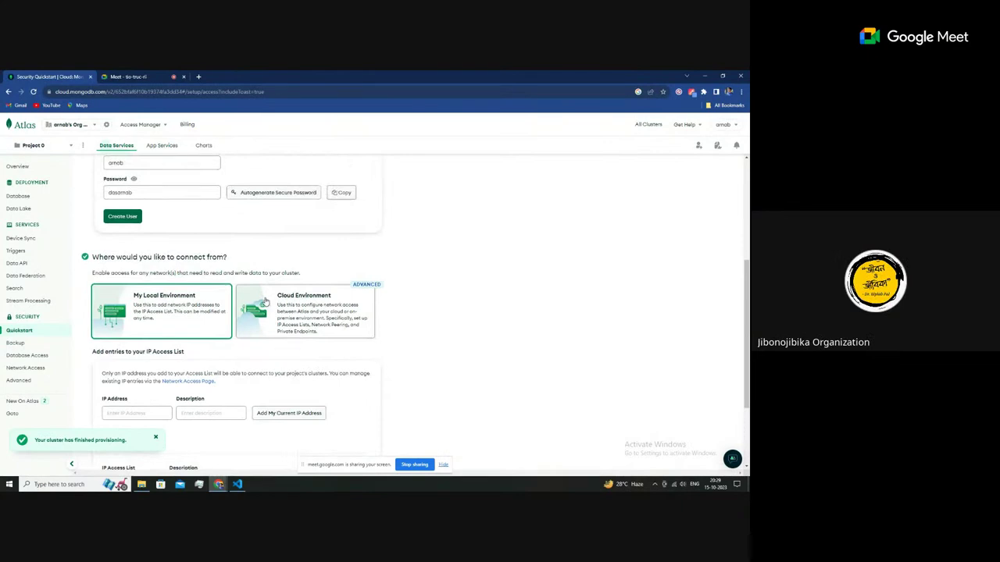
{"action": "scroll", "coordinate": [266, 301], "scroll_direction": "down", "scroll_amount": 2}
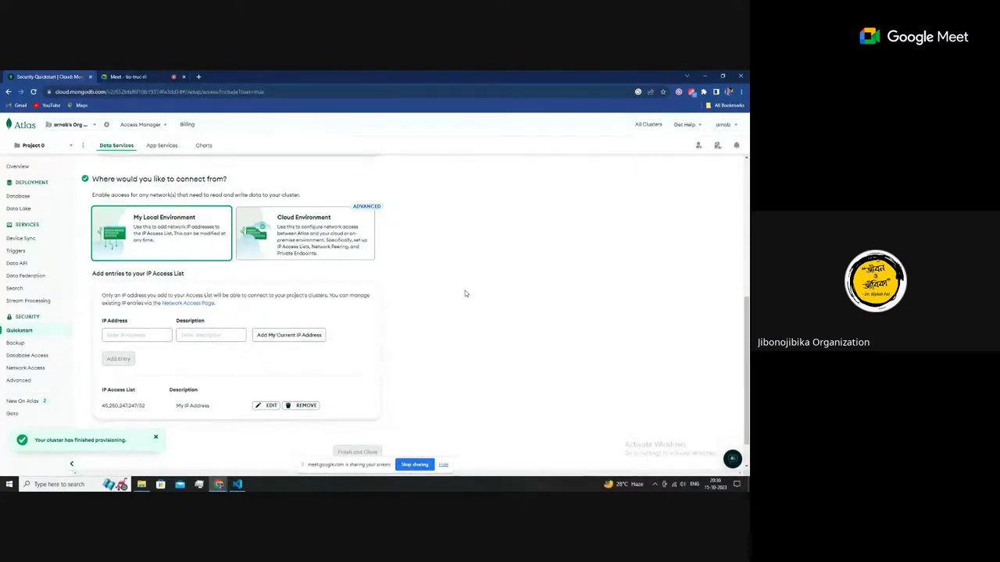
Enter 0.0.0.0/0 as a new IP access entry and submit it
{"action": "left_click", "coordinate": [160, 334]}
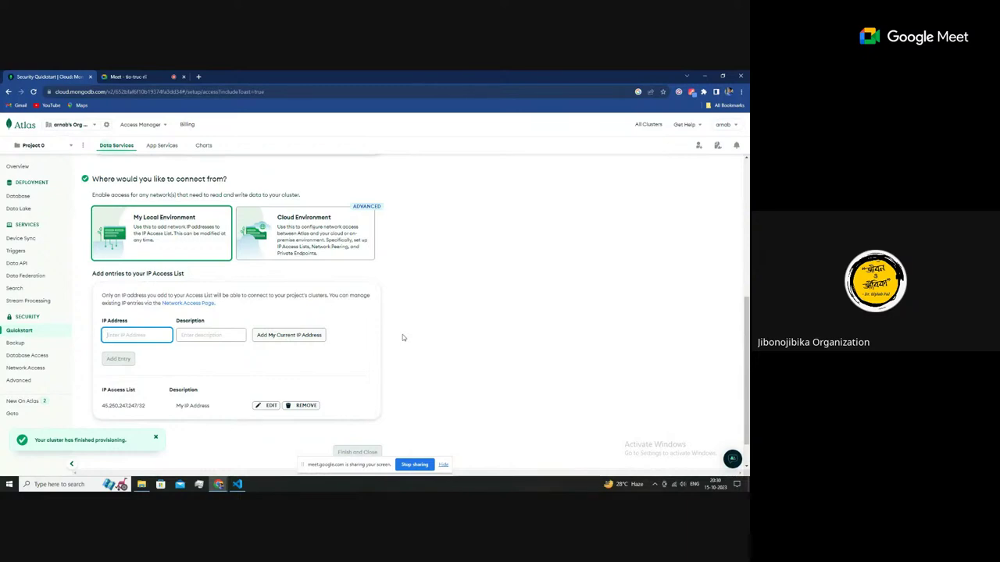
{"action": "type", "text": "0."}
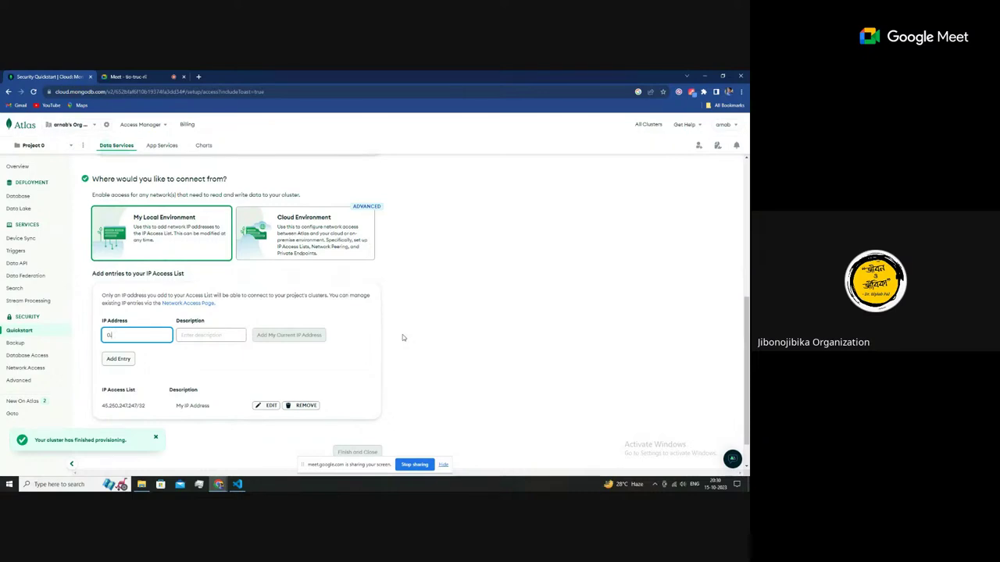
{"action": "type", "text": "0"}
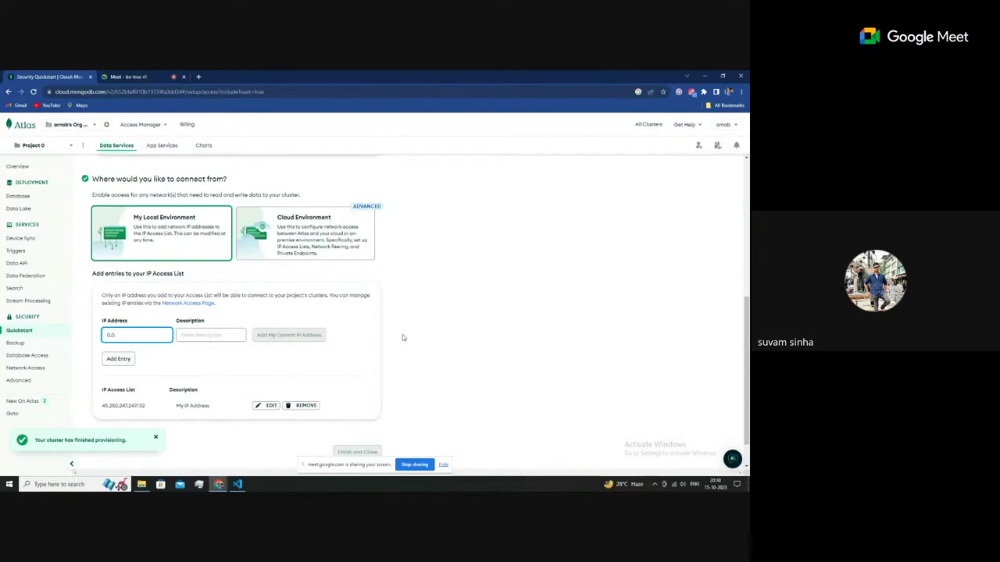
{"action": "type", "text": "."}
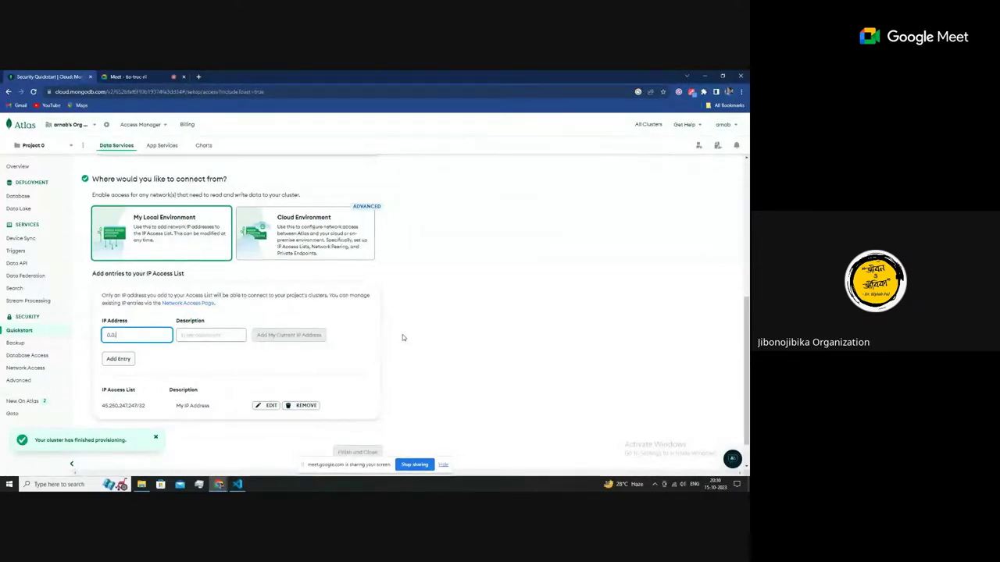
{"action": "type", "text": "0/0"}
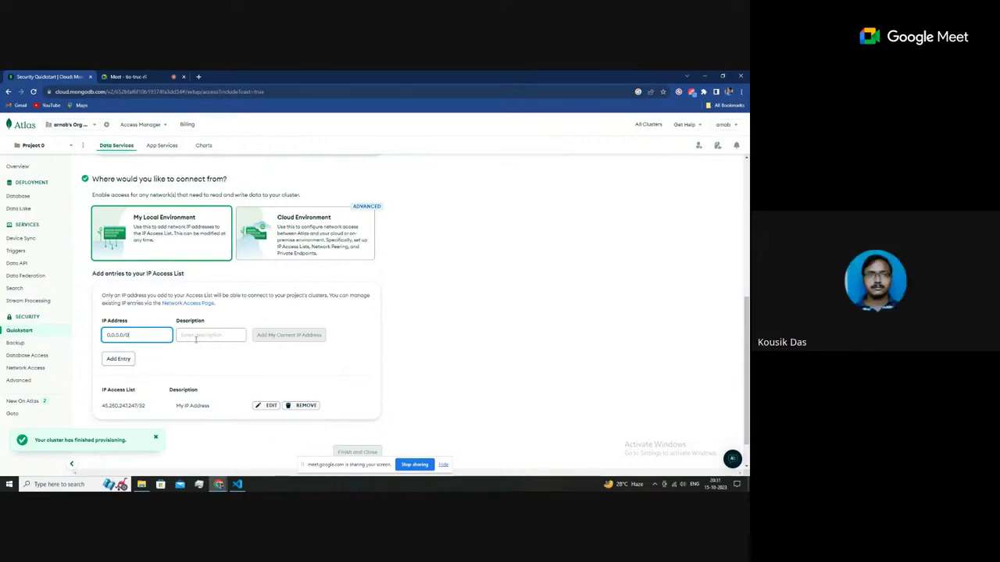
{"action": "key", "text": "Tab"}
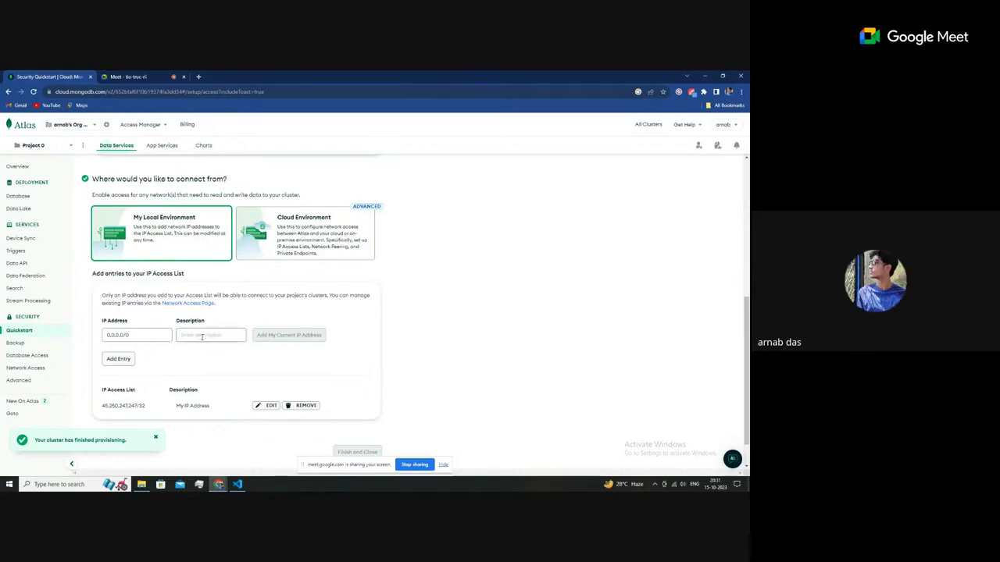
{"action": "left_click", "coordinate": [118, 359]}
Save 0.0.0.0/0 as a second access-list entry beside My IP Address and review the page
{"action": "left_click", "coordinate": [120, 359]}
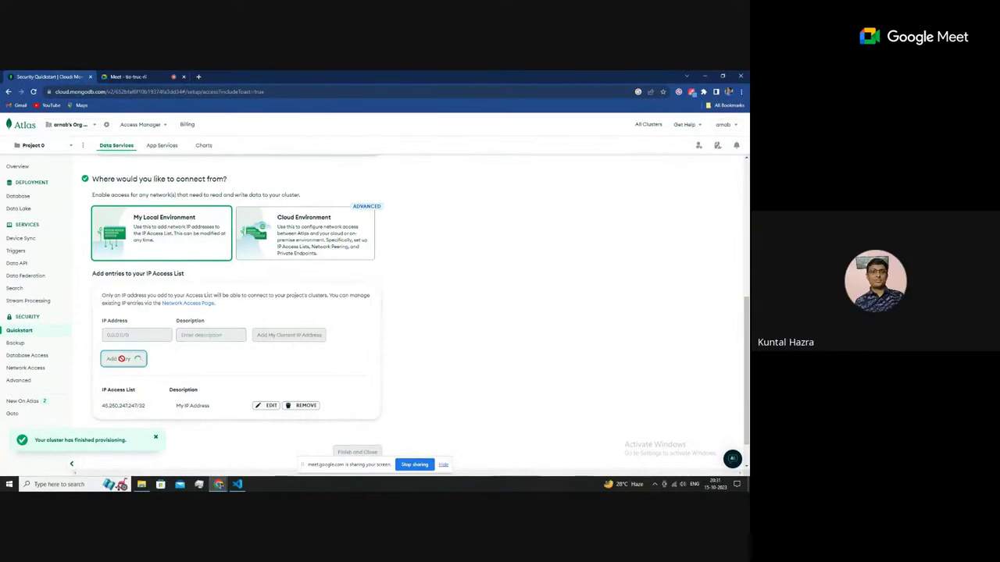
{"action": "scroll", "coordinate": [187, 365], "scroll_direction": "down", "scroll_amount": 1}
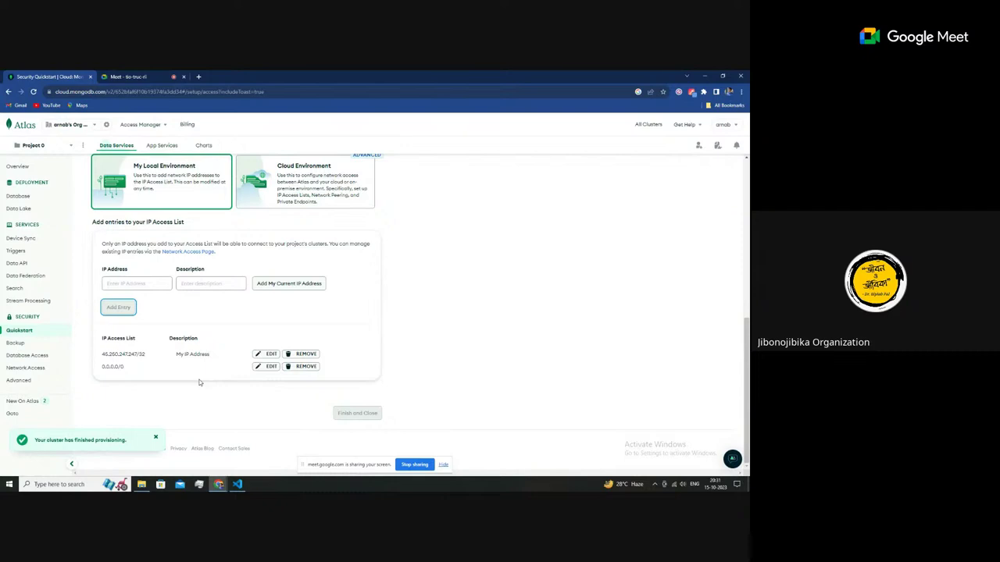
{"action": "scroll", "coordinate": [200, 383], "scroll_direction": "up", "scroll_amount": 3}
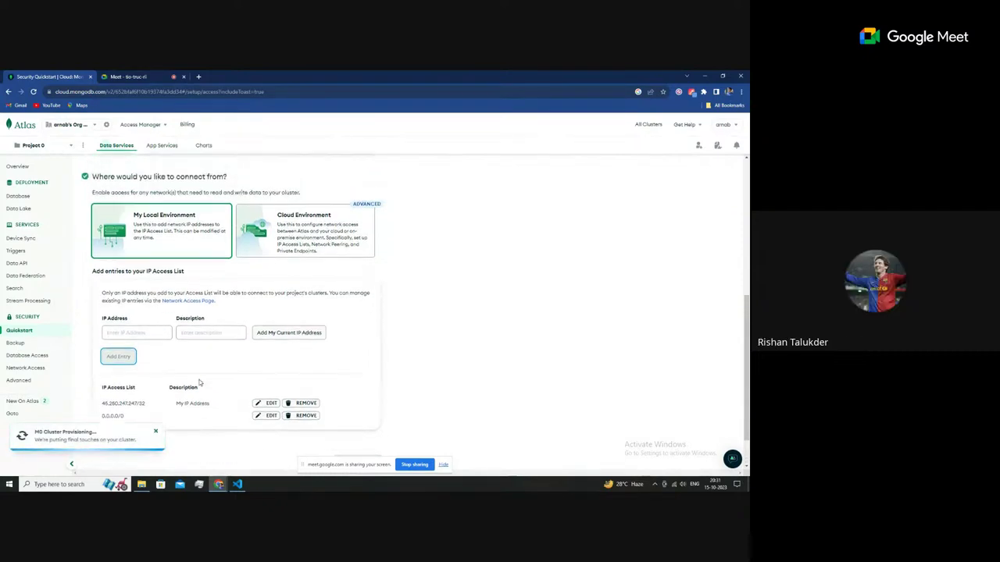
{"action": "scroll", "coordinate": [199, 383], "scroll_direction": "up", "scroll_amount": 3}
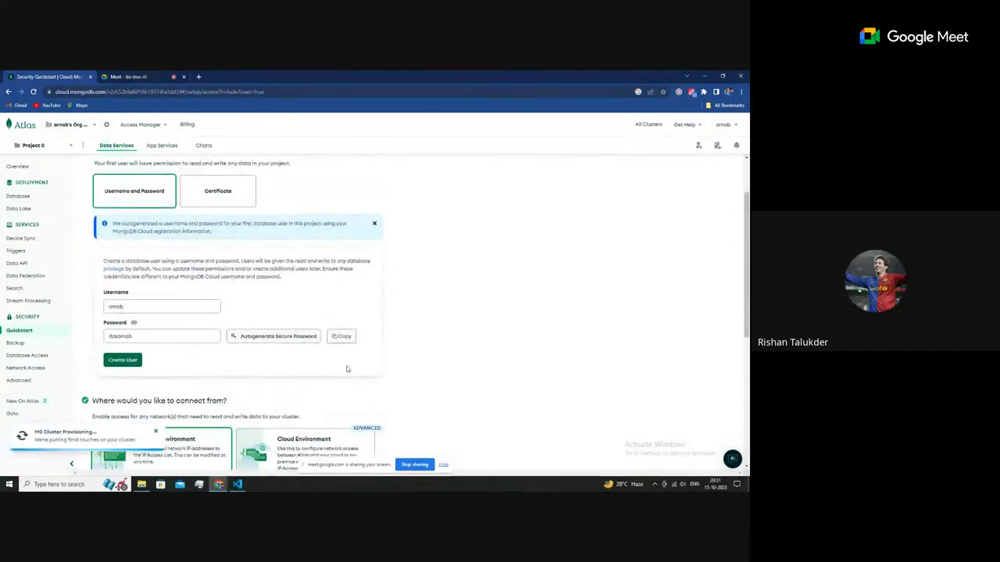
{"action": "scroll", "coordinate": [496, 362], "scroll_direction": "up", "scroll_amount": 1}
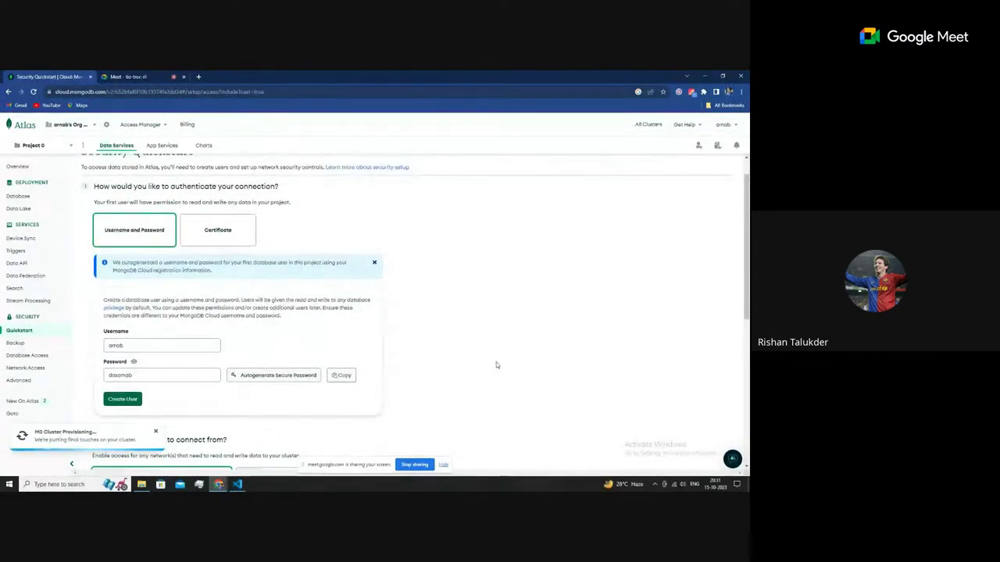
{"action": "scroll", "coordinate": [496, 362], "scroll_direction": "down", "scroll_amount": 1}
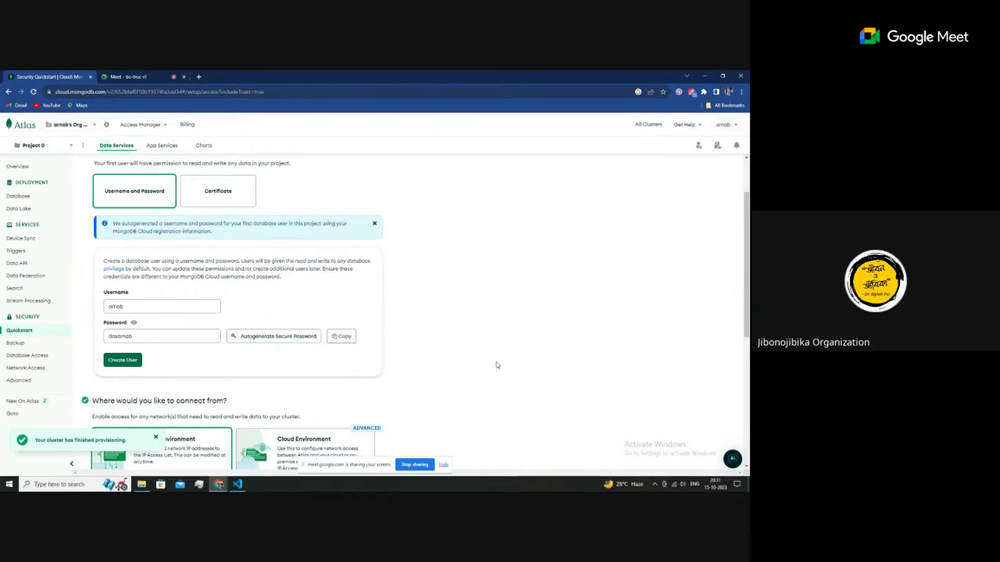
{"action": "scroll", "coordinate": [496, 365], "scroll_direction": "down", "scroll_amount": 1}
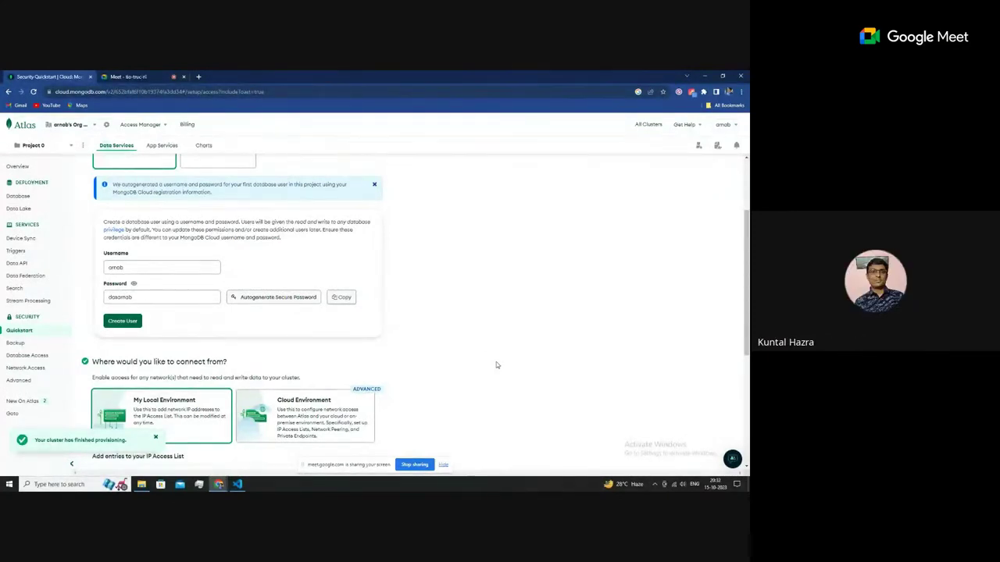
{"action": "scroll", "coordinate": [495, 364], "scroll_direction": "down", "scroll_amount": 5}
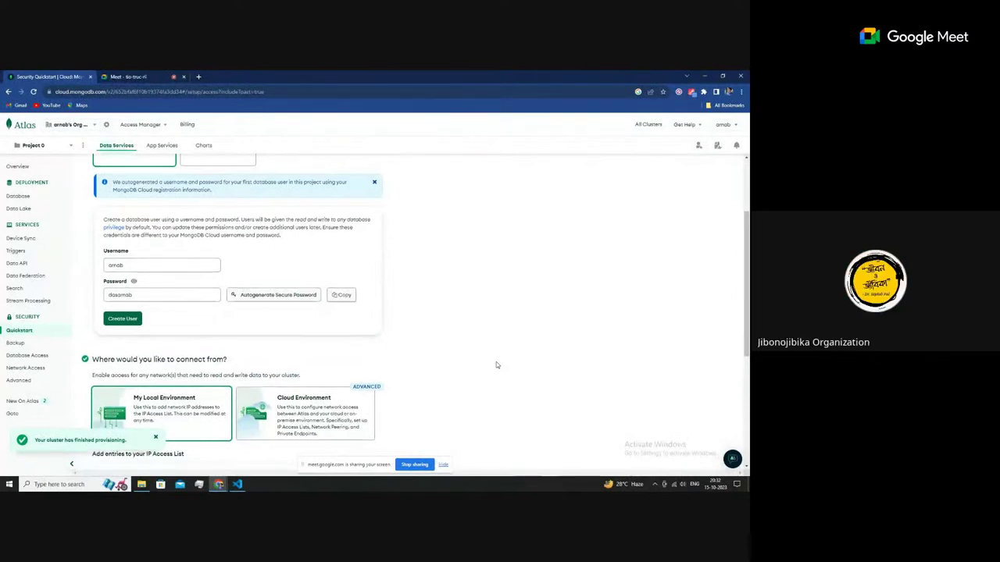
{"action": "scroll", "coordinate": [496, 364], "scroll_direction": "down", "scroll_amount": 1}
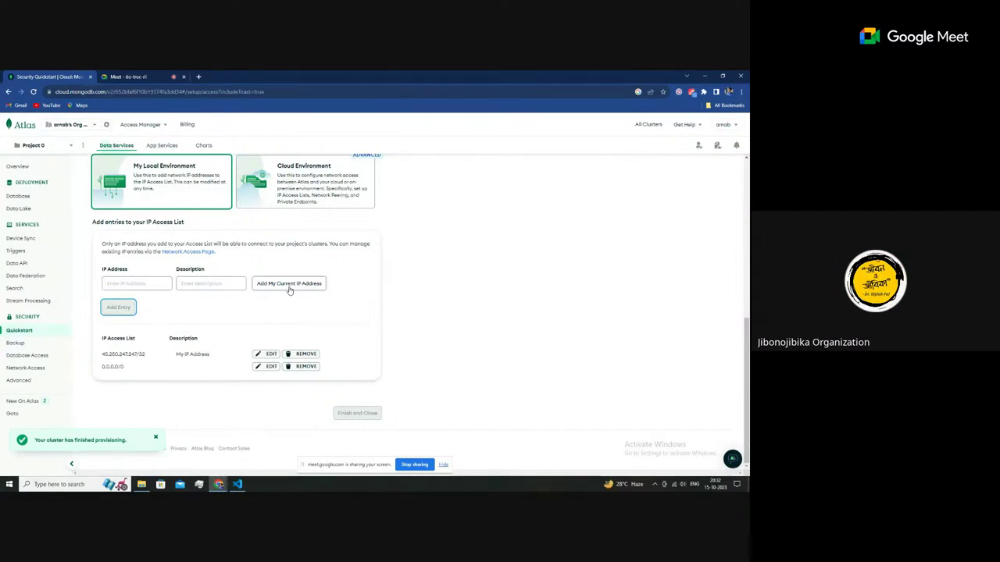
{"action": "left_click", "coordinate": [126, 284]}
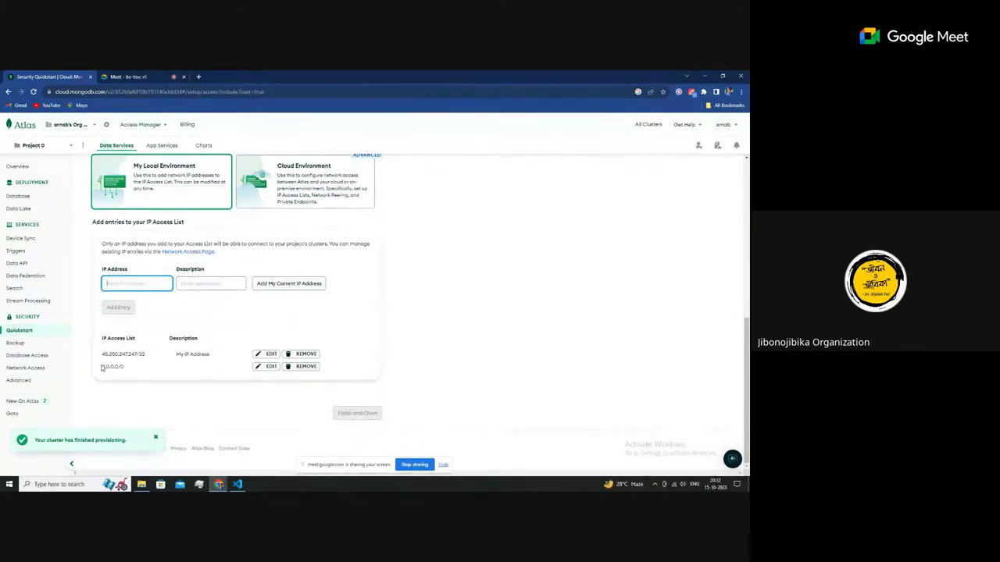
{"action": "left_click_drag", "start_coordinate": [102, 367], "coordinate": [125, 367]}
{"action": "left_click", "coordinate": [134, 370]}
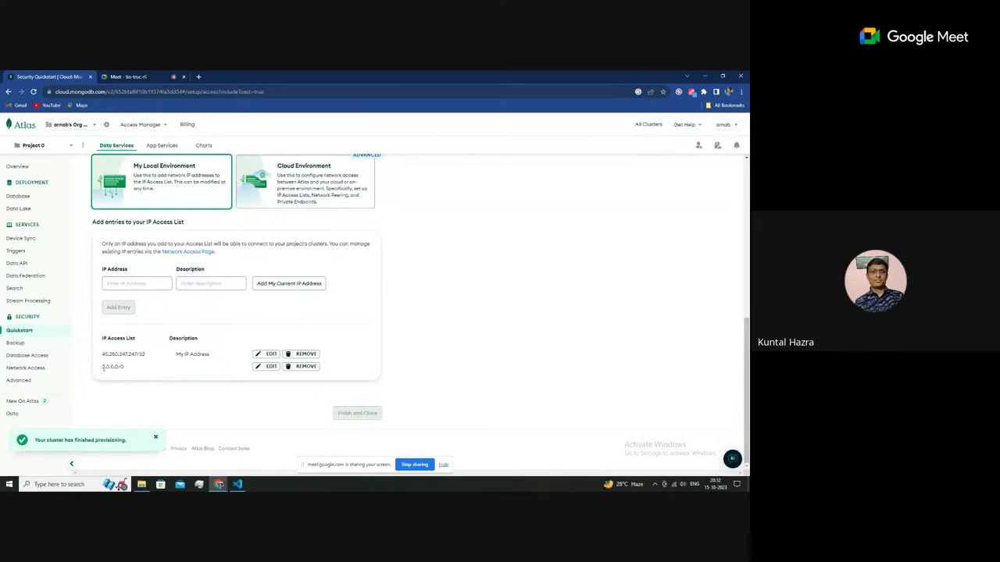
{"action": "left_click_drag", "start_coordinate": [102, 367], "coordinate": [126, 370]}
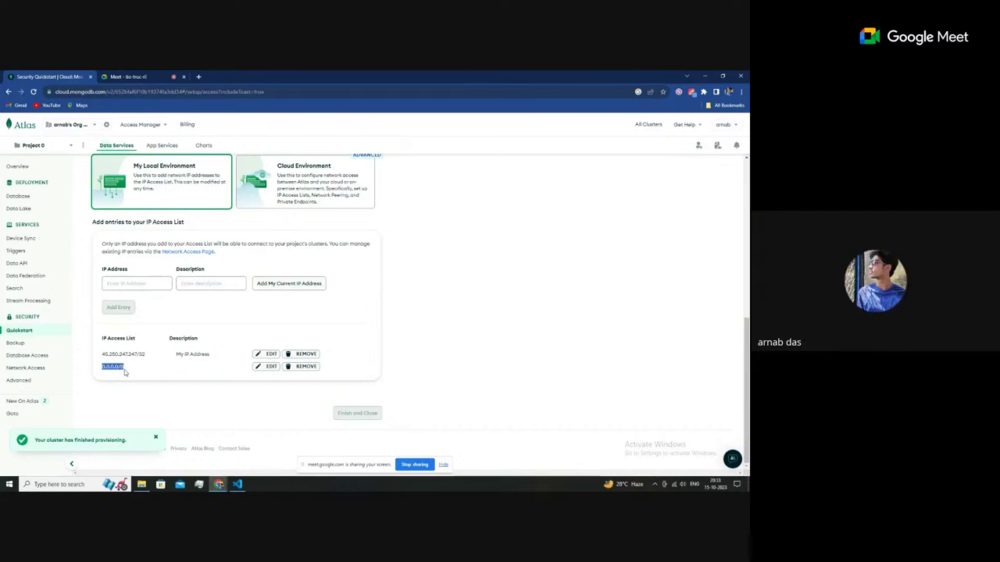
{"action": "left_click", "coordinate": [112, 283]}
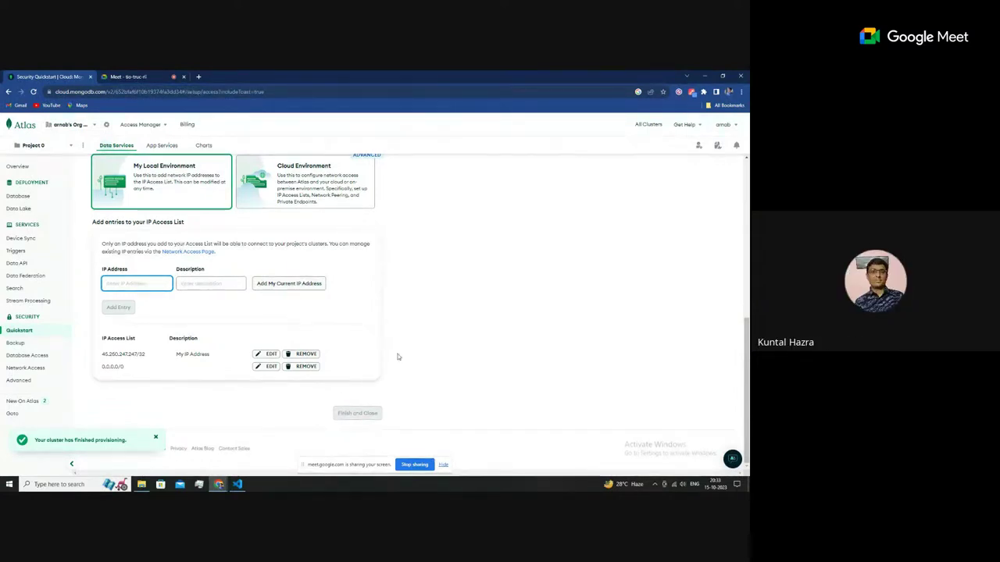
Create the database user with the prefilled username and password, then return to the access list
{"action": "scroll", "coordinate": [397, 357], "scroll_direction": "up", "scroll_amount": 5}
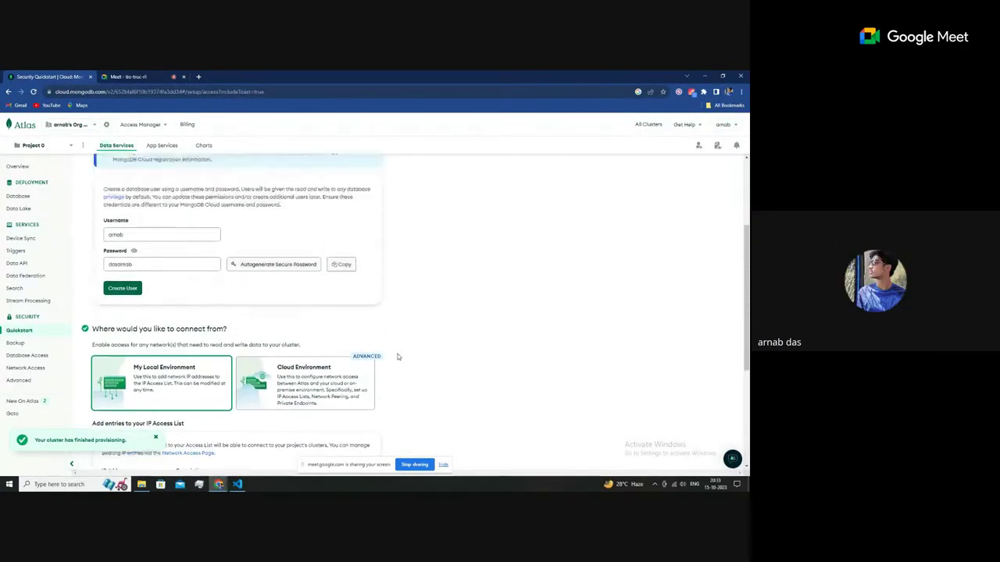
{"action": "scroll", "coordinate": [397, 356], "scroll_direction": "up", "scroll_amount": 2}
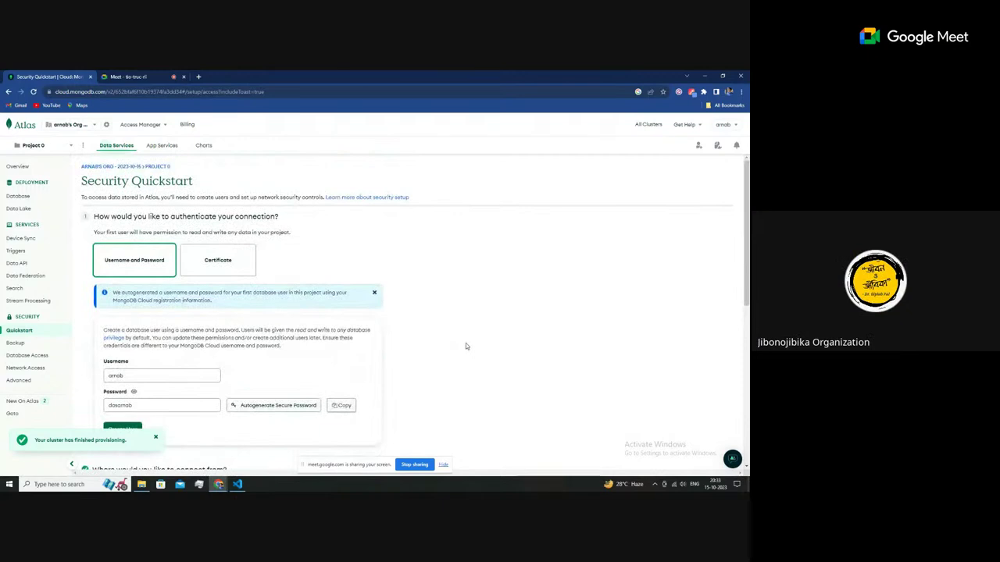
{"action": "scroll", "coordinate": [465, 346], "scroll_direction": "down", "scroll_amount": 2}
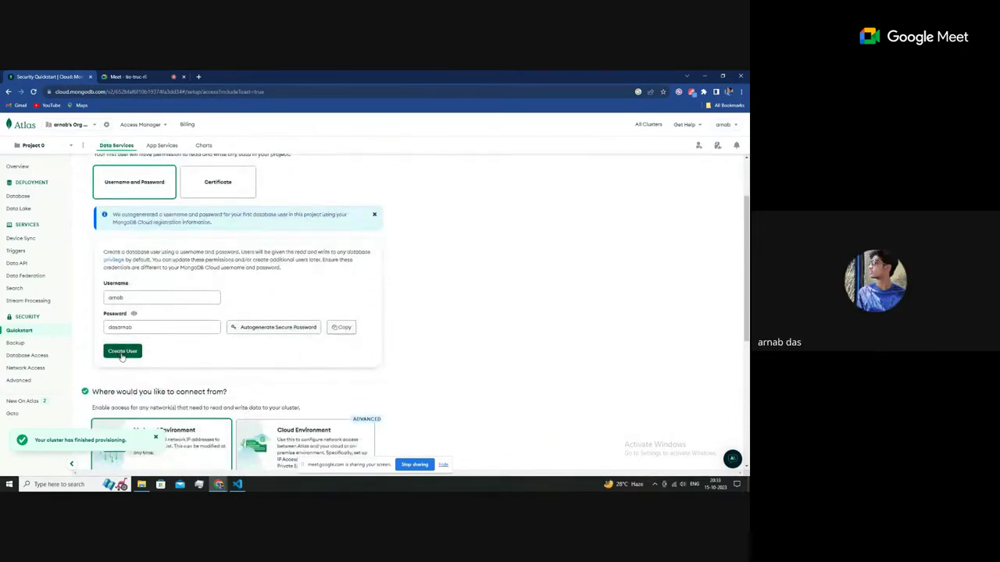
{"action": "left_click", "coordinate": [121, 355]}
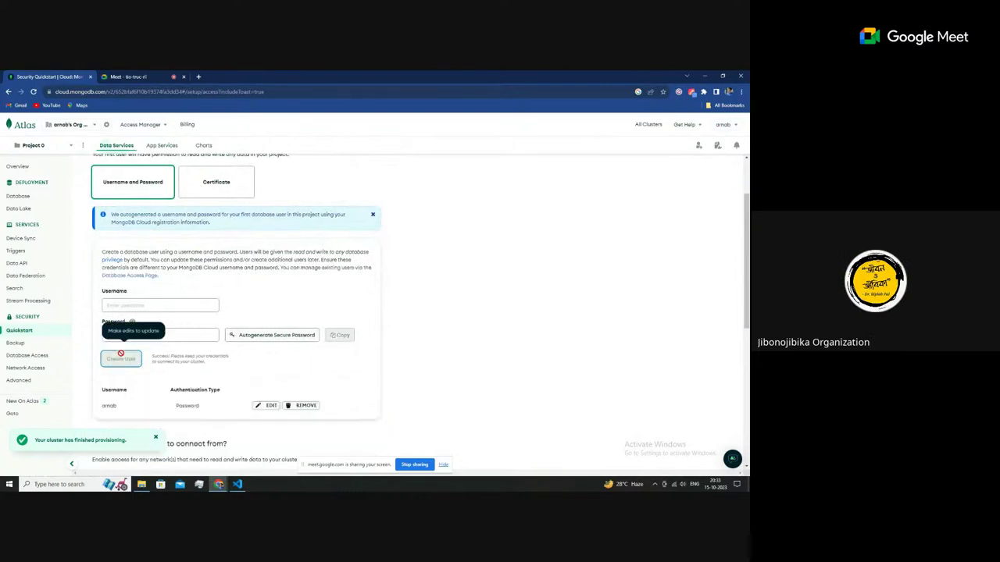
{"action": "scroll", "coordinate": [216, 365], "scroll_direction": "down", "scroll_amount": 1}
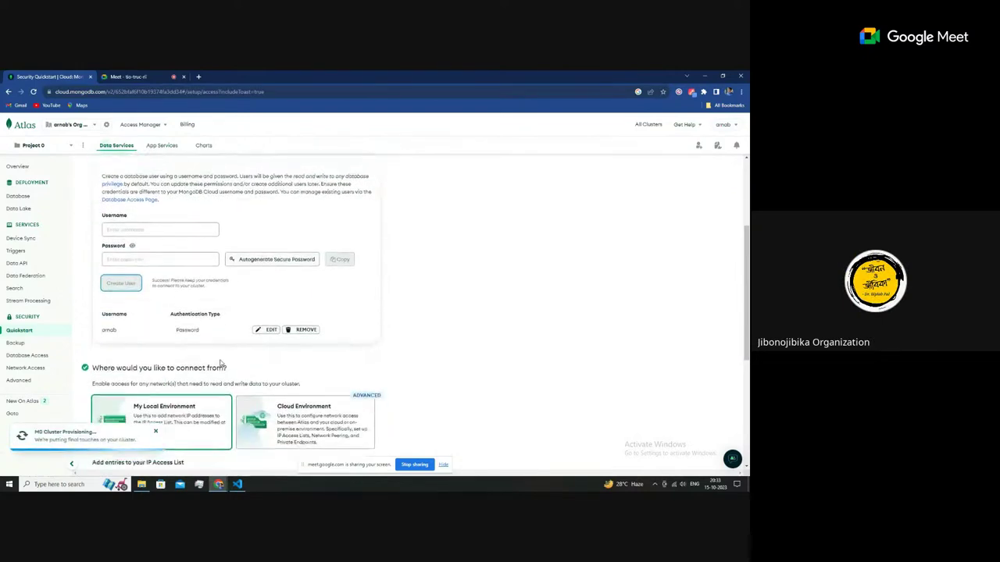
{"action": "scroll", "coordinate": [211, 338], "scroll_direction": "down", "scroll_amount": 2}
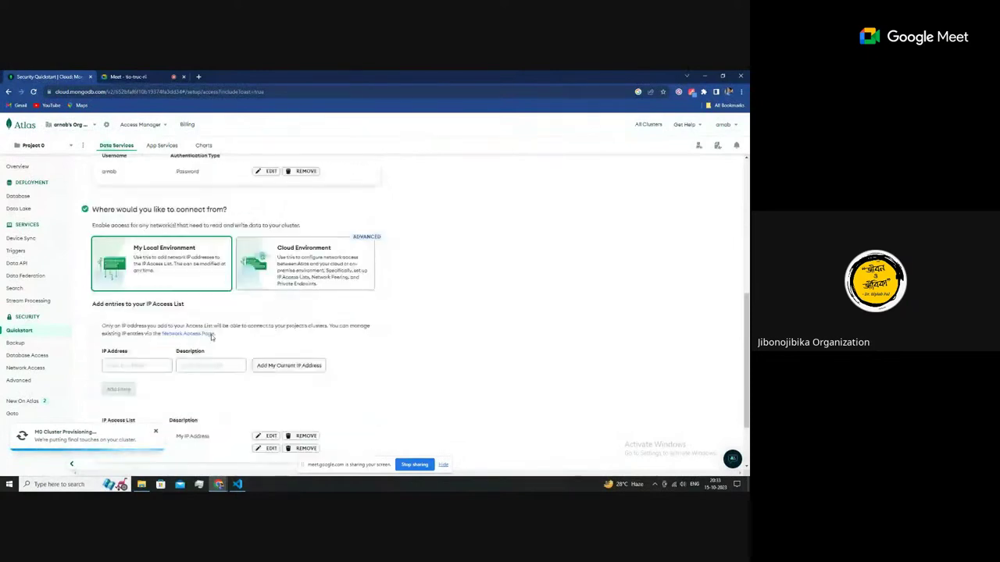
{"action": "scroll", "coordinate": [211, 337], "scroll_direction": "down", "scroll_amount": 1}
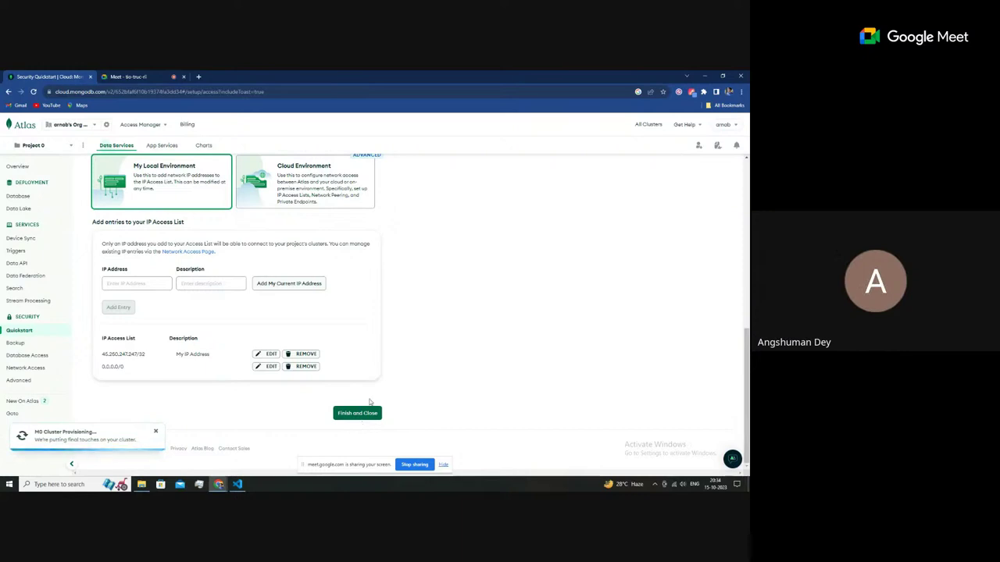
Finish the Security Quickstart and go to the project overview with Cluster0
{"action": "left_click", "coordinate": [367, 419]}
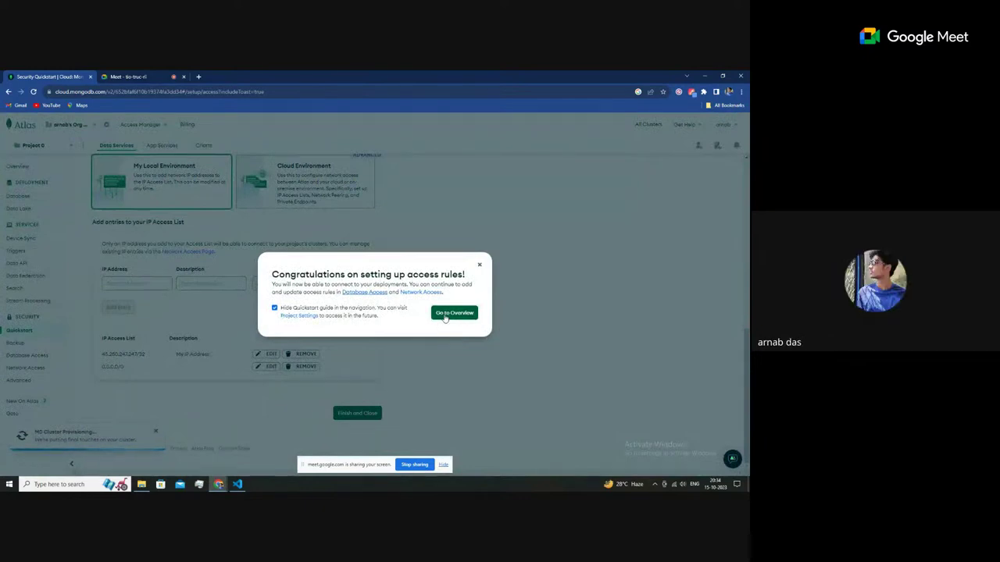
{"action": "left_click", "coordinate": [460, 314]}
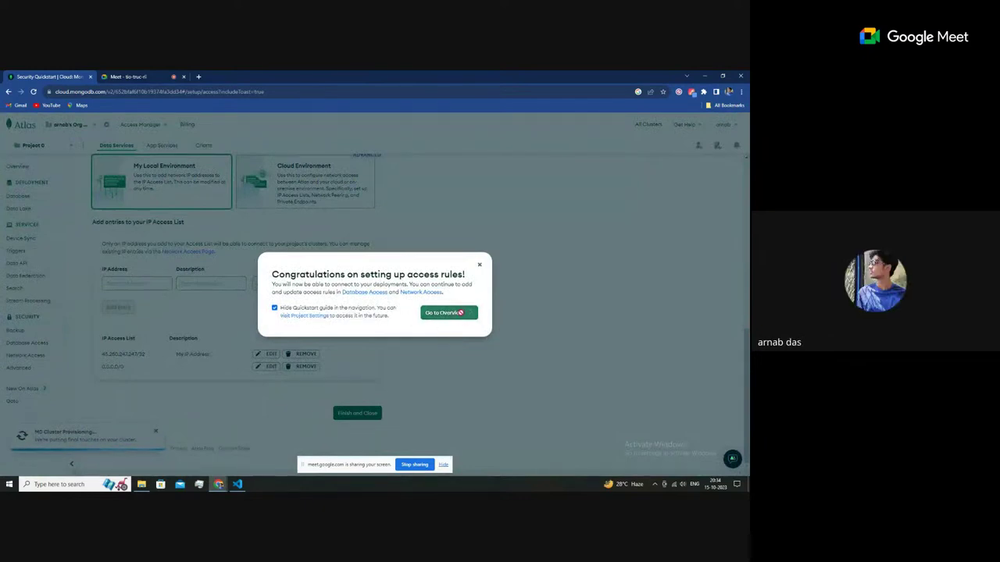
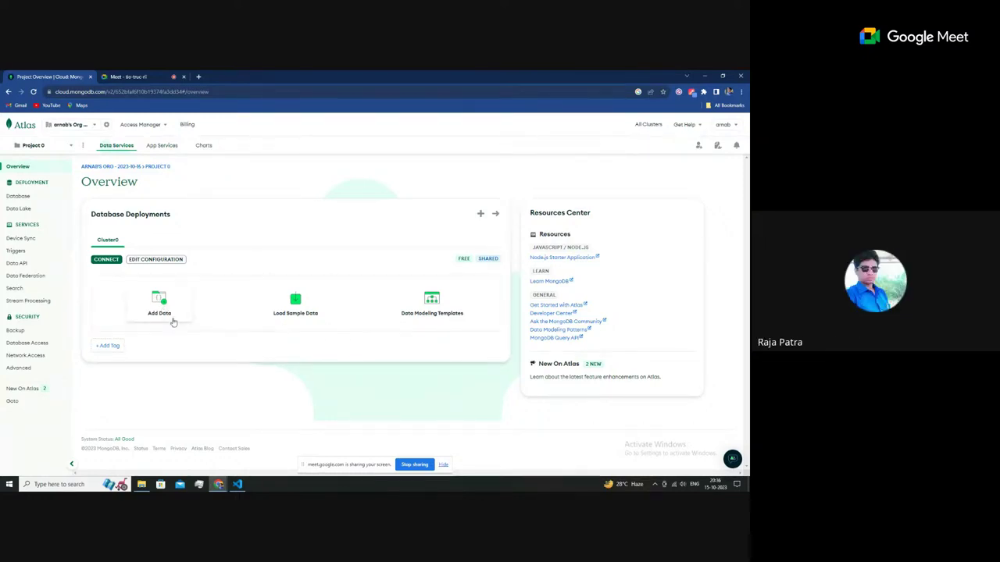
Go back to the project Overview and load the sample dataset into Cluster0
{"action": "left_click", "coordinate": [161, 319]}
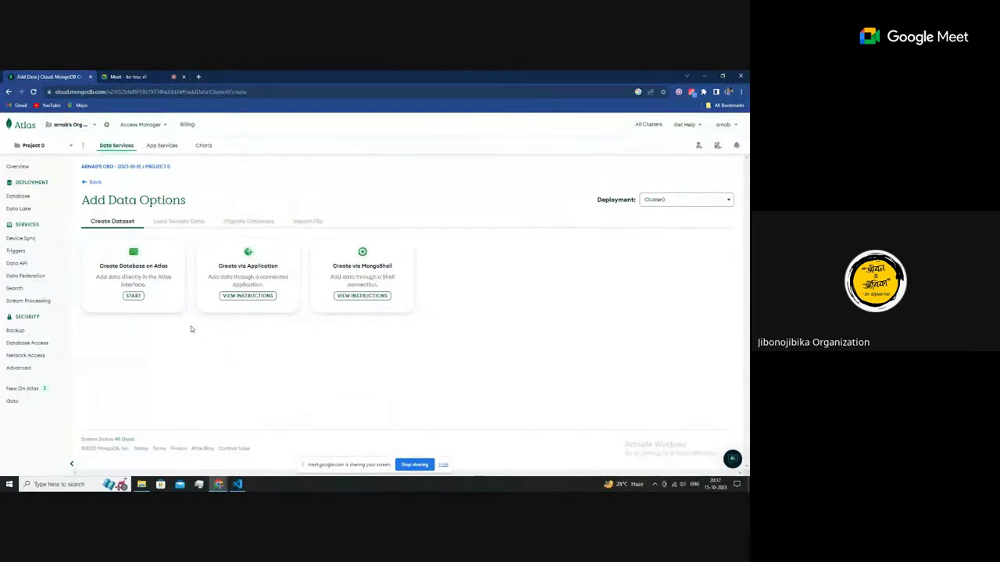
{"action": "left_click", "coordinate": [94, 183]}
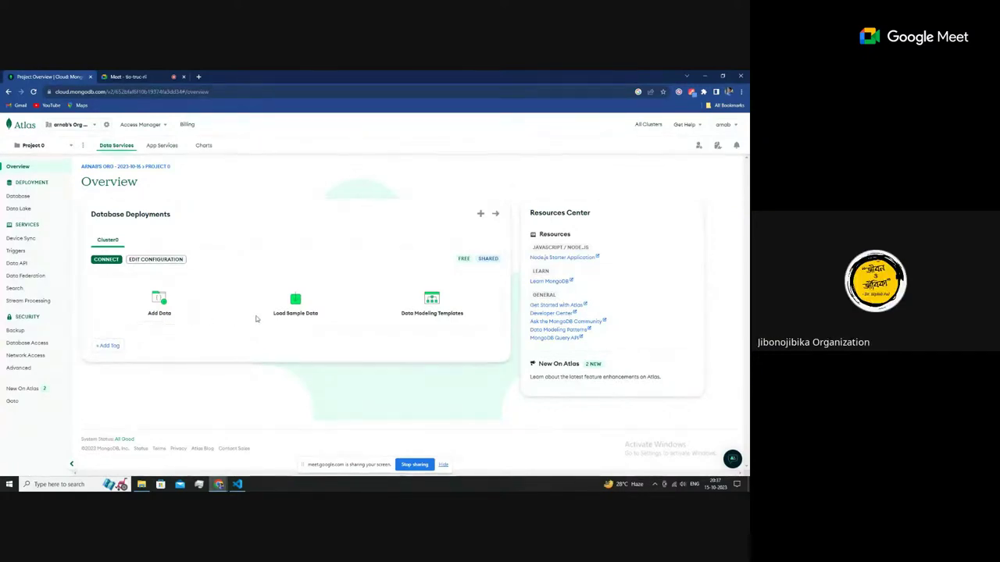
{"action": "left_click", "coordinate": [294, 313]}
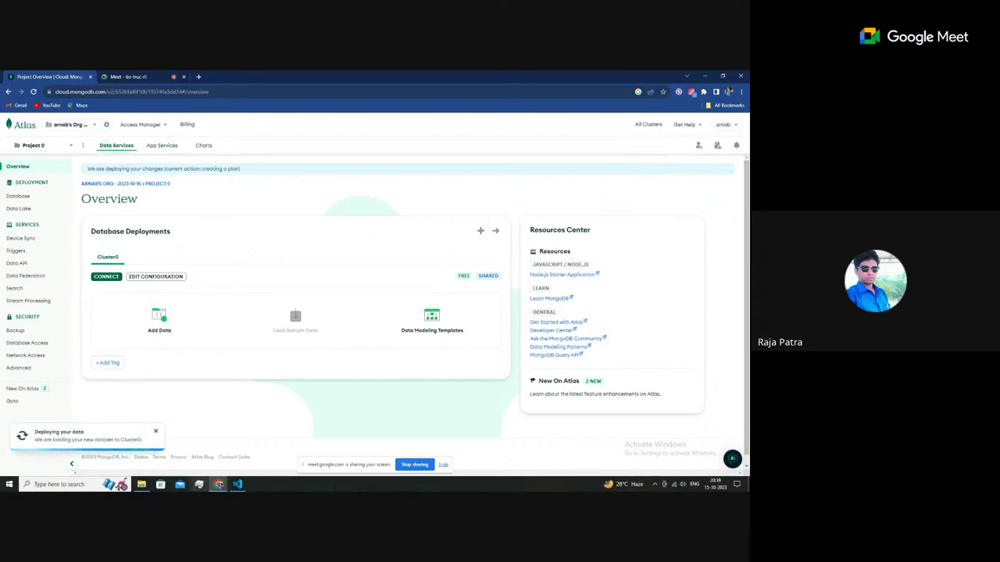
{"action": "left_click", "coordinate": [199, 485]}
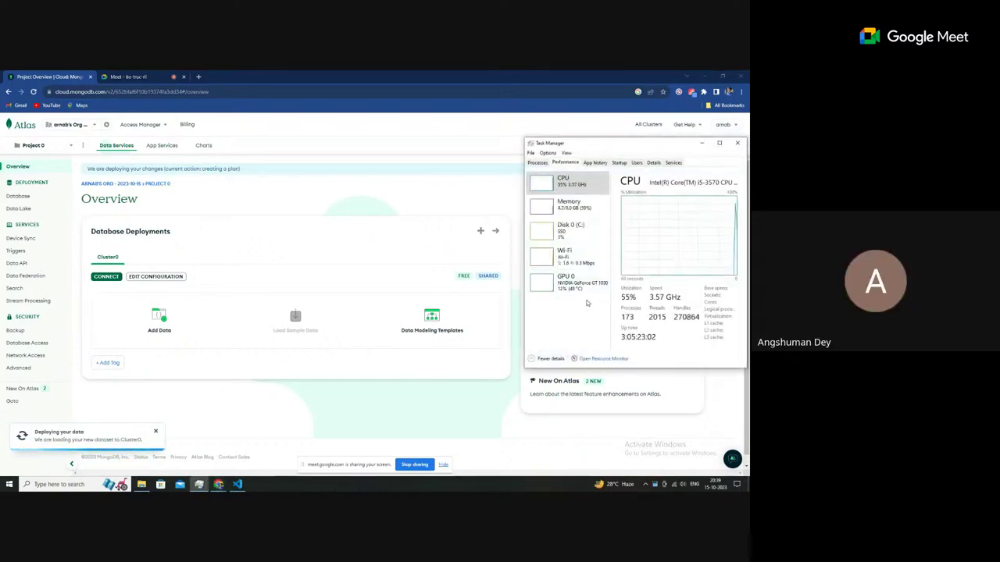
{"action": "left_click", "coordinate": [569, 256]}
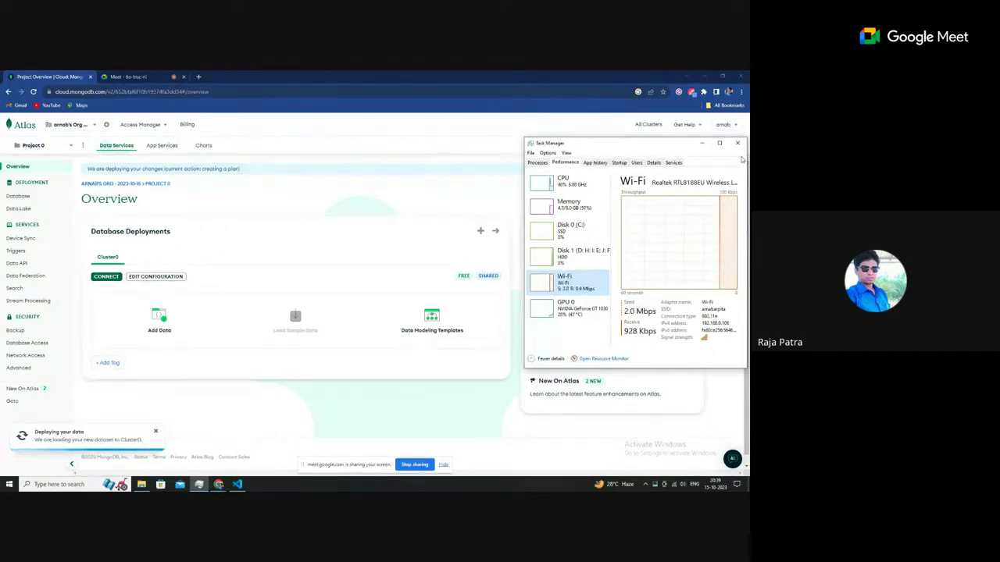
{"action": "left_click", "coordinate": [736, 143]}
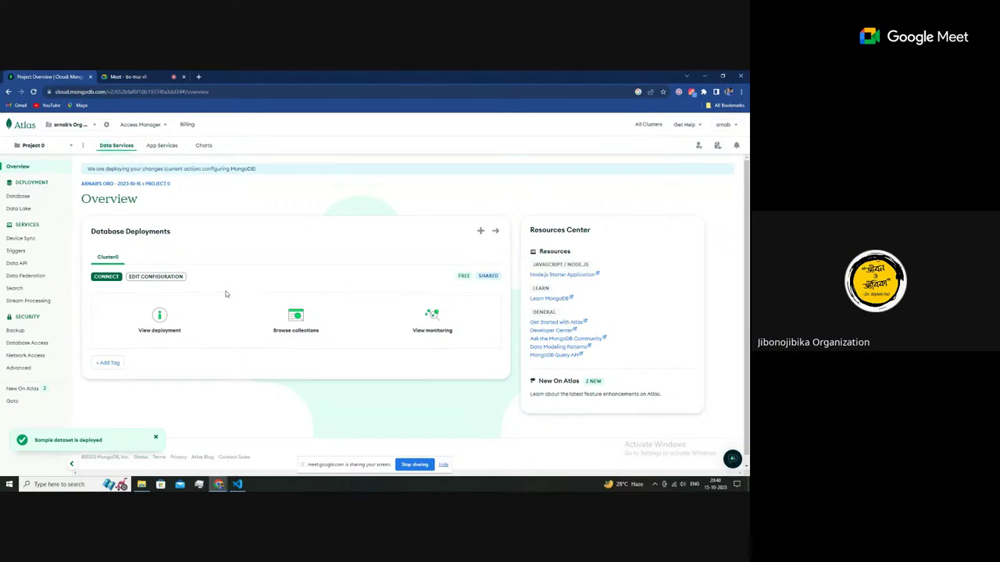
{"action": "left_click", "coordinate": [19, 196]}
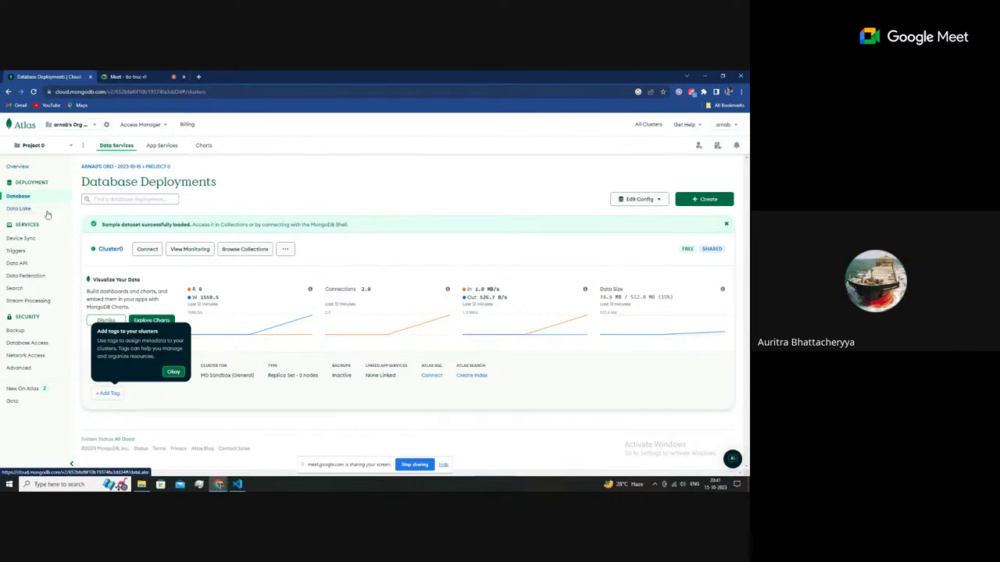
{"action": "left_click", "coordinate": [19, 166]}
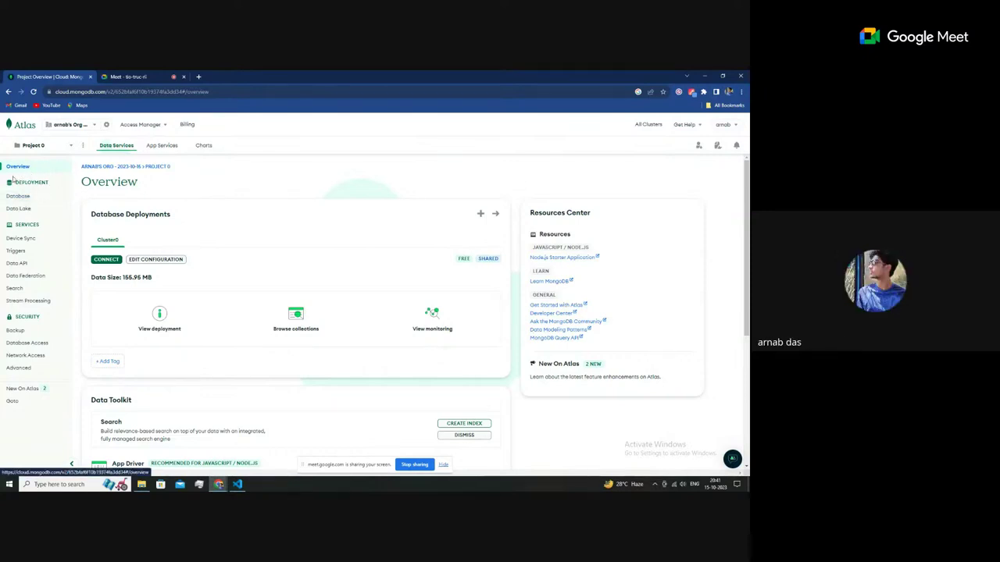
On the Database Deployments page, close the 'Add tags to your clusters' tip with Okay
{"action": "left_click", "coordinate": [35, 199]}
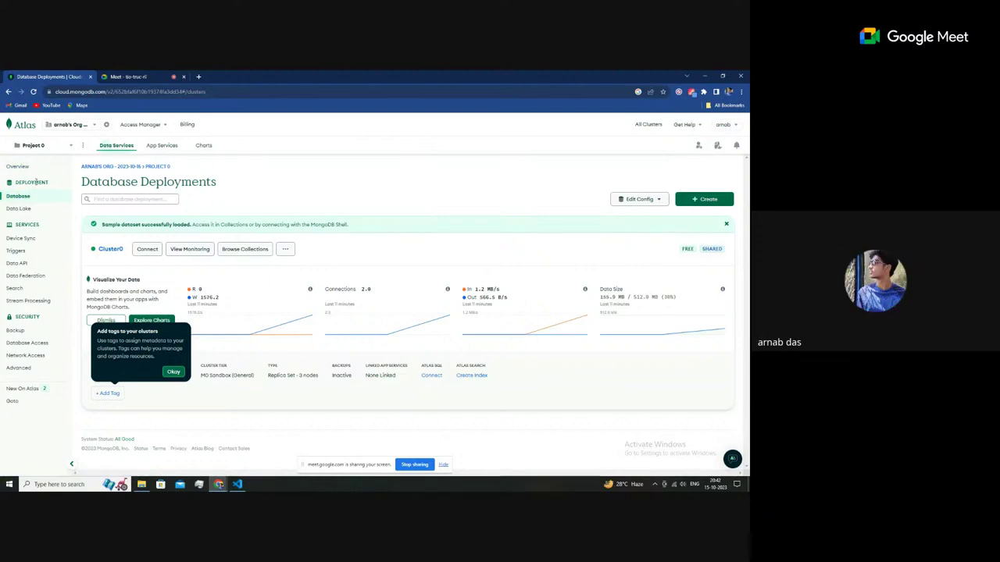
{"action": "left_click_drag", "start_coordinate": [50, 182], "coordinate": [13, 183]}
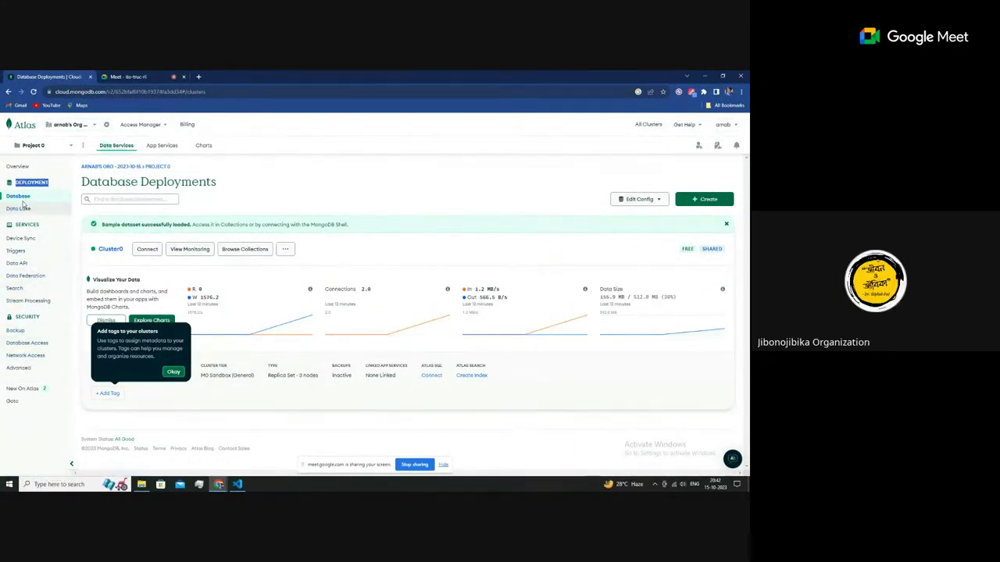
{"action": "left_click", "coordinate": [334, 205]}
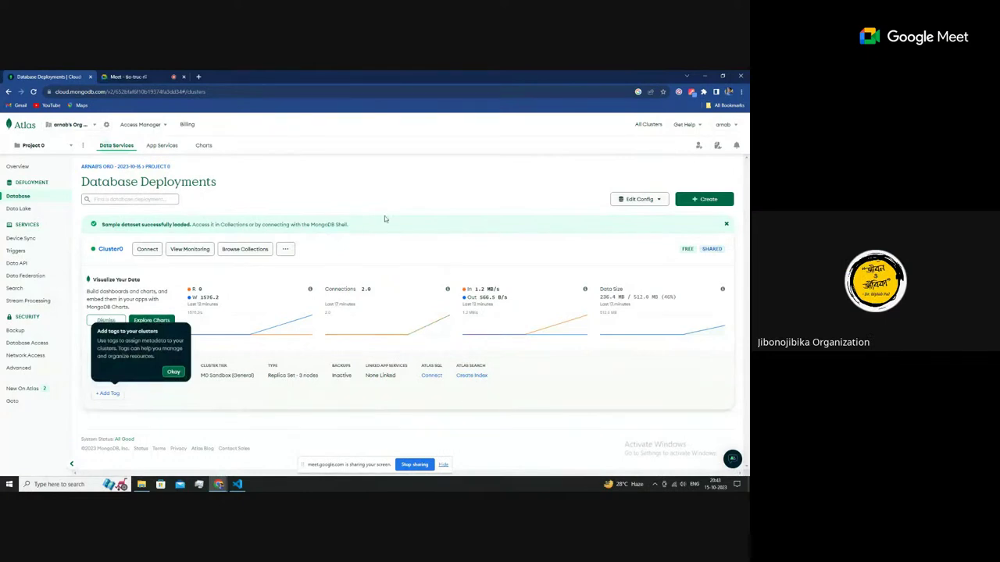
{"action": "left_click", "coordinate": [174, 371]}
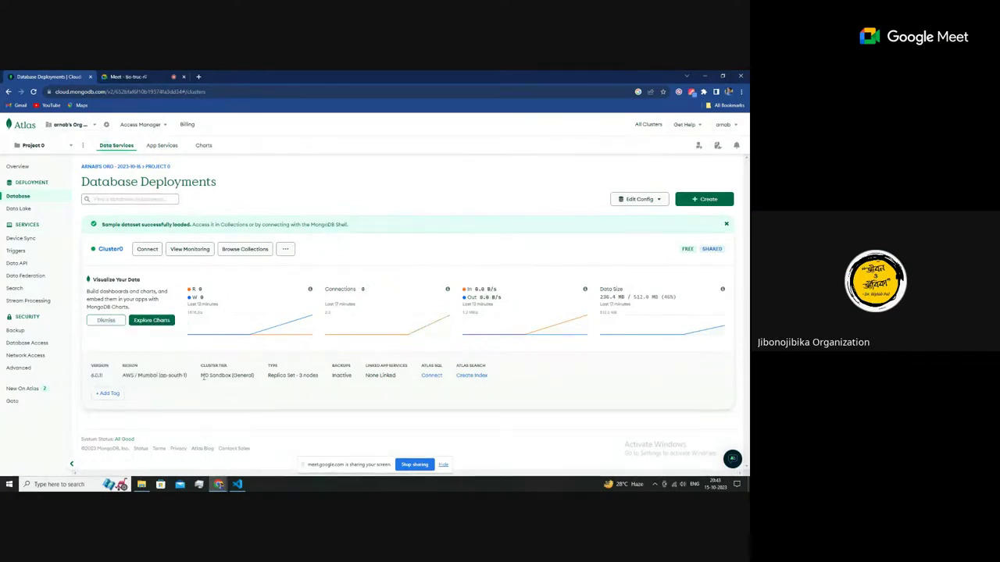
{"action": "key", "text": "ctrl+plus"}
{"action": "key", "text": "ctrl+plus"}
{"action": "key", "text": "ctrl+plus"}
{"action": "key", "text": "ctrl+plus"}
{"action": "key", "text": "ctrl+plus"}
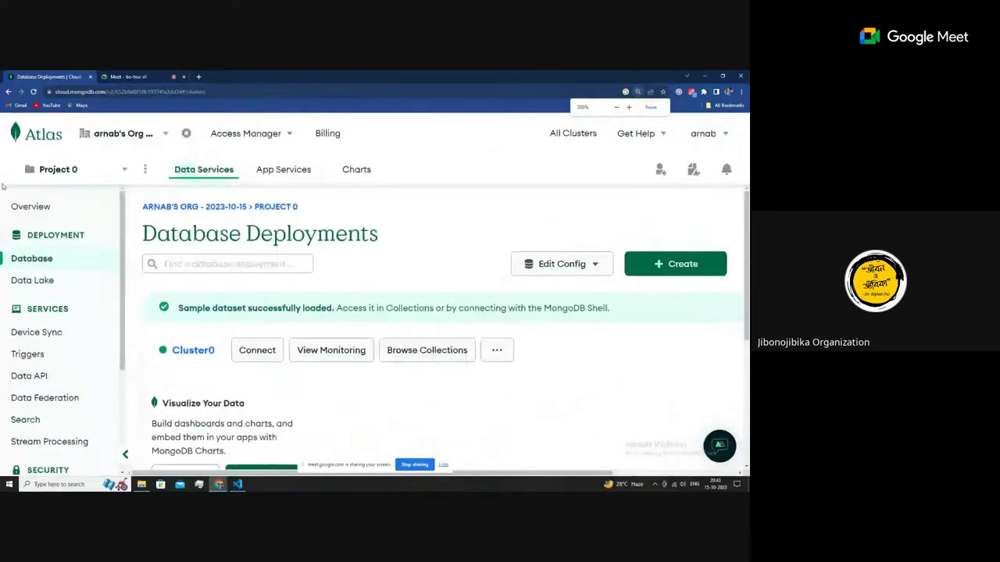
{"action": "scroll", "coordinate": [35, 214], "scroll_direction": "down", "scroll_amount": 1}
{"action": "scroll", "coordinate": [35, 220], "scroll_direction": "up", "scroll_amount": 1}
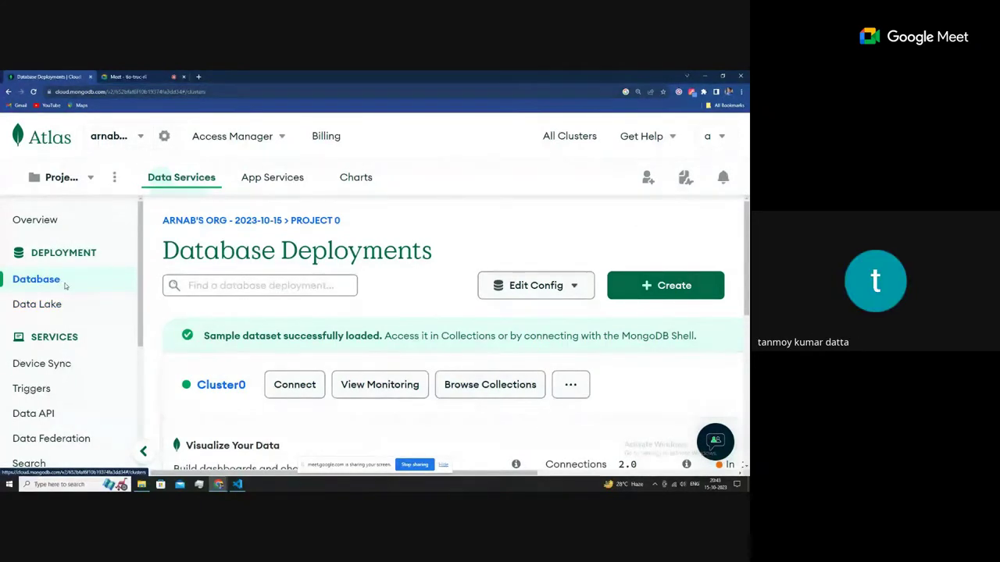
{"action": "key", "text": "ctrl+minus"}
{"action": "key", "text": "ctrl+minus"}
{"action": "key", "text": "ctrl+minus"}
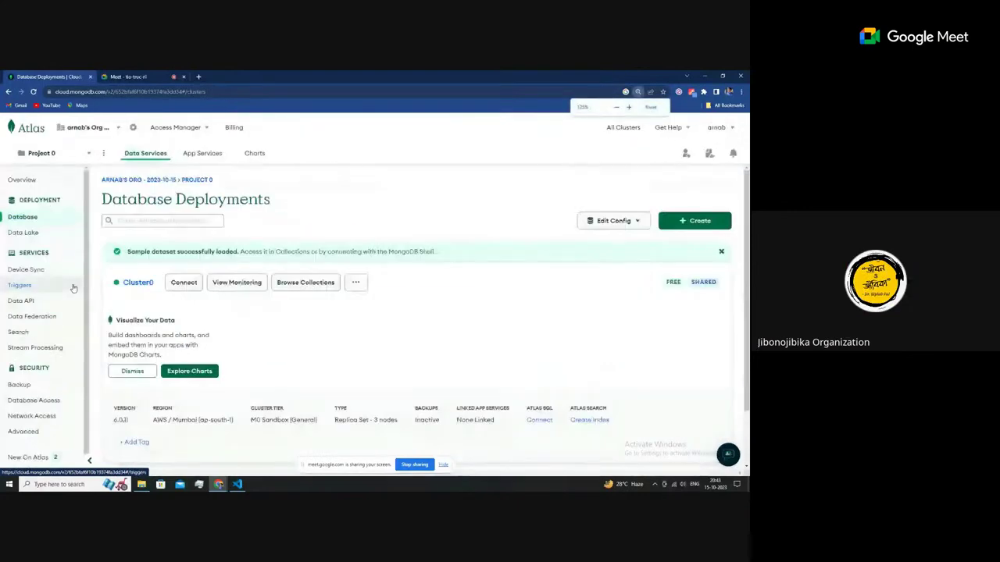
{"action": "key", "text": "ctrl+minus"}
{"action": "key", "text": "ctrl+minus"}
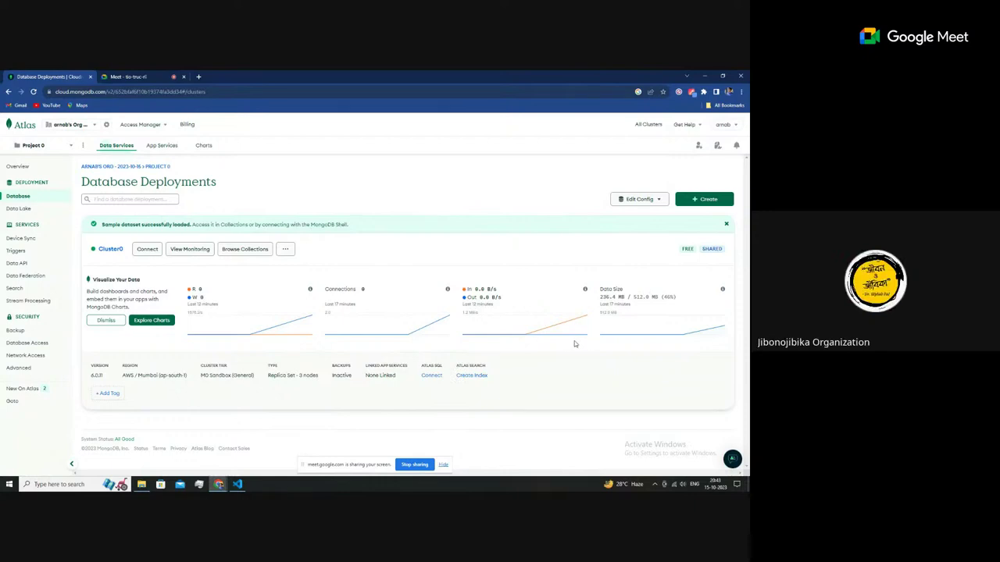
Browse Cluster0's collections to view the sample databases and listingsAndReviews documents
{"action": "left_click", "coordinate": [245, 249]}
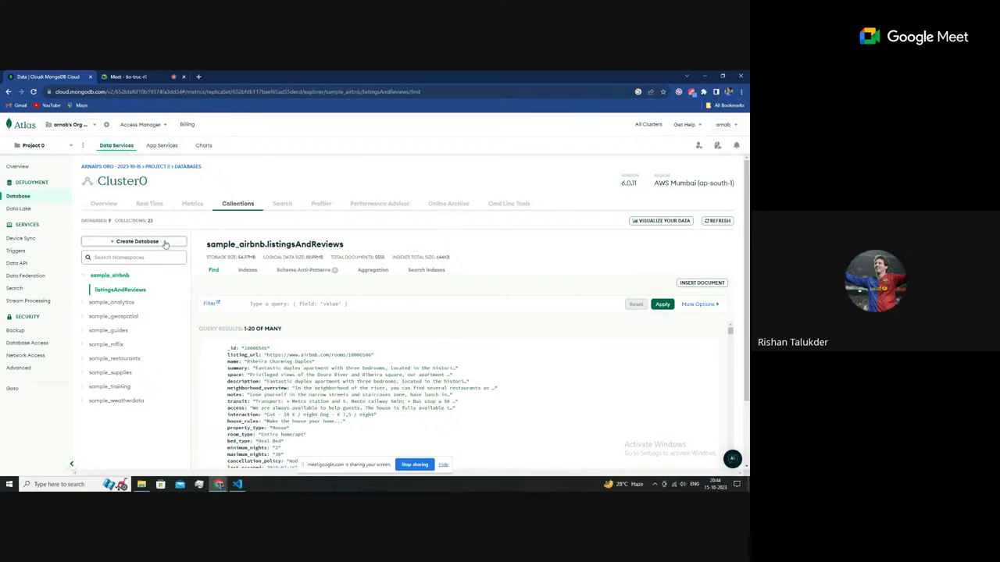
Start a new database in the Create Database dialog and type its name
{"action": "left_click", "coordinate": [164, 242]}
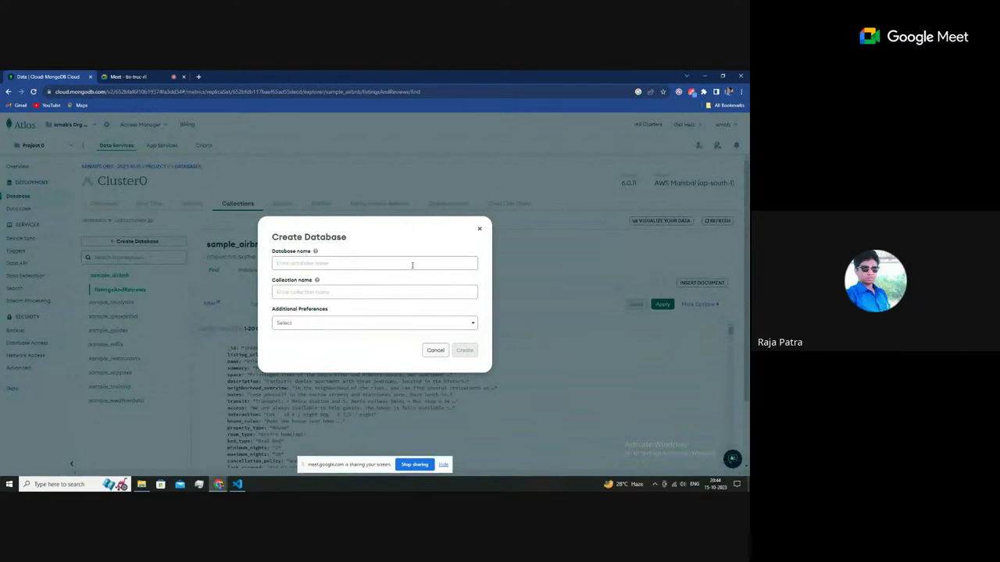
{"action": "left_click", "coordinate": [402, 262]}
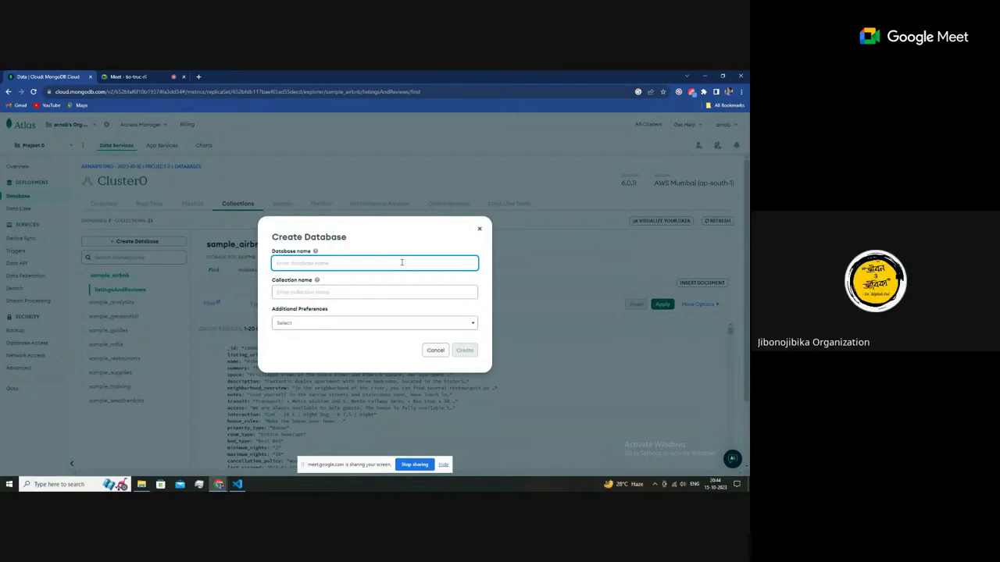
{"action": "type", "text": "shoping"}
{"action": "key", "text": "BackSpace"}
{"action": "key", "text": "BackSpace"}
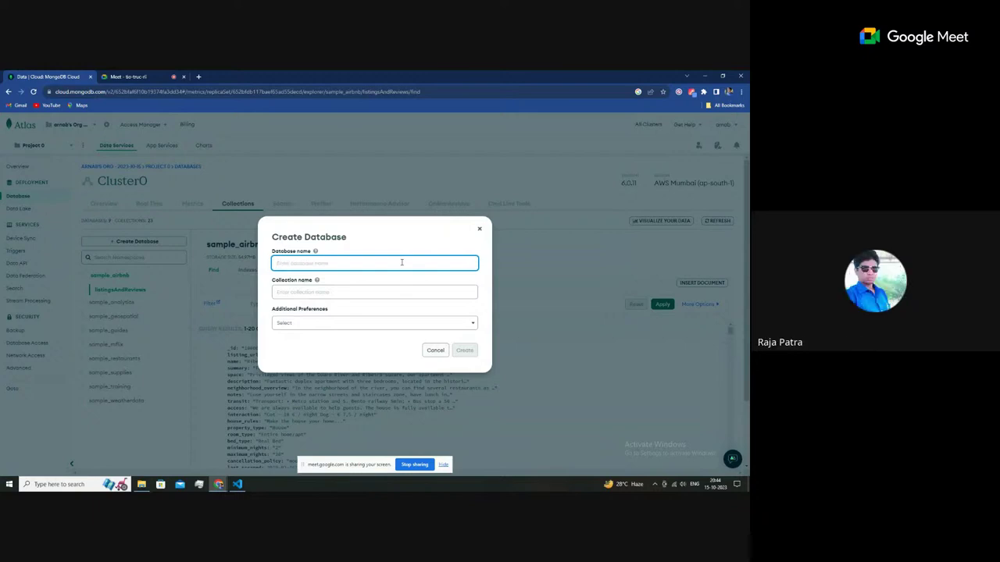
{"action": "type", "text": "shoping_sit"}
{"action": "type", "text": "e"}
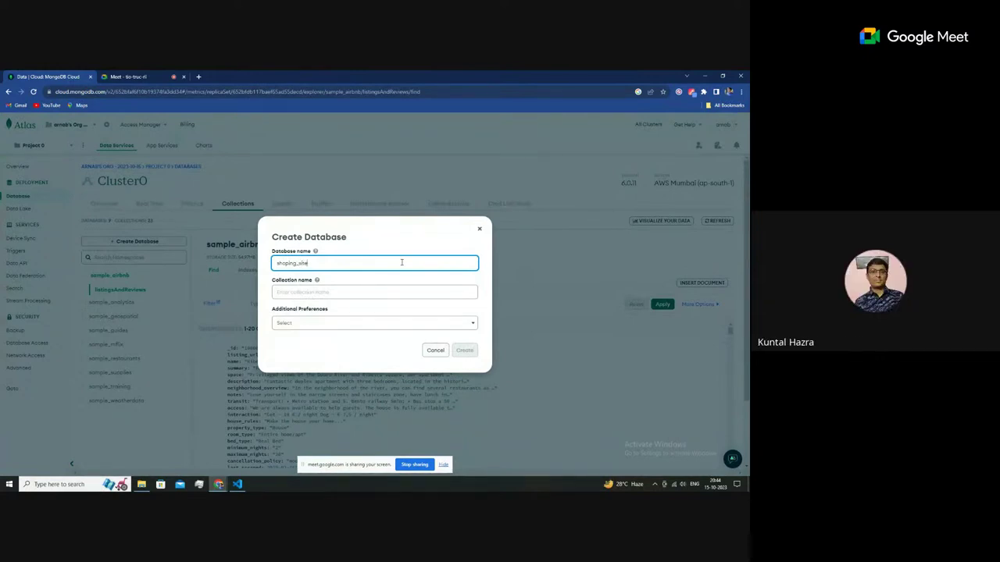
Enter collection0 as the collection name and correct the database name to shopping_site
{"action": "left_click", "coordinate": [405, 291]}
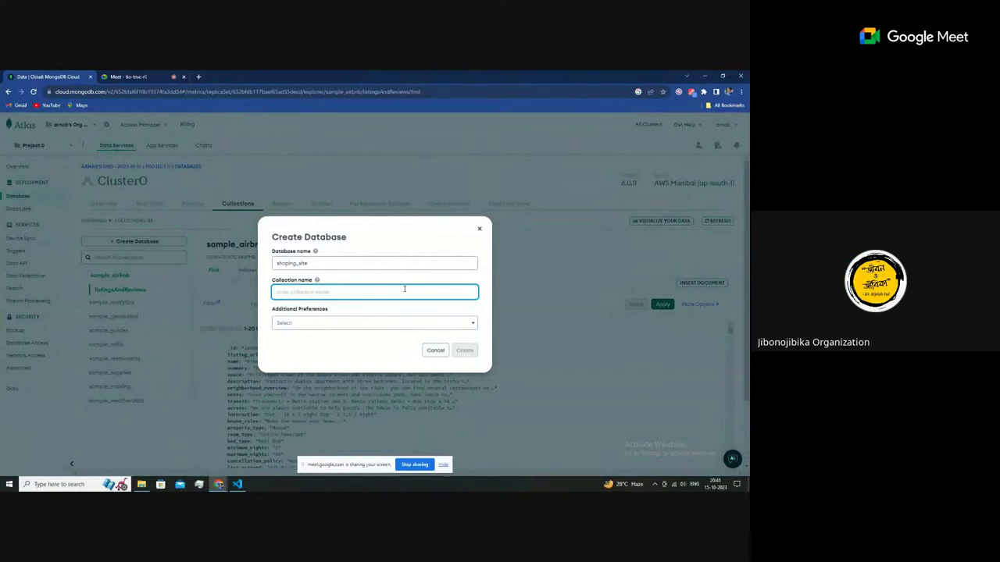
{"action": "type", "text": "o"}
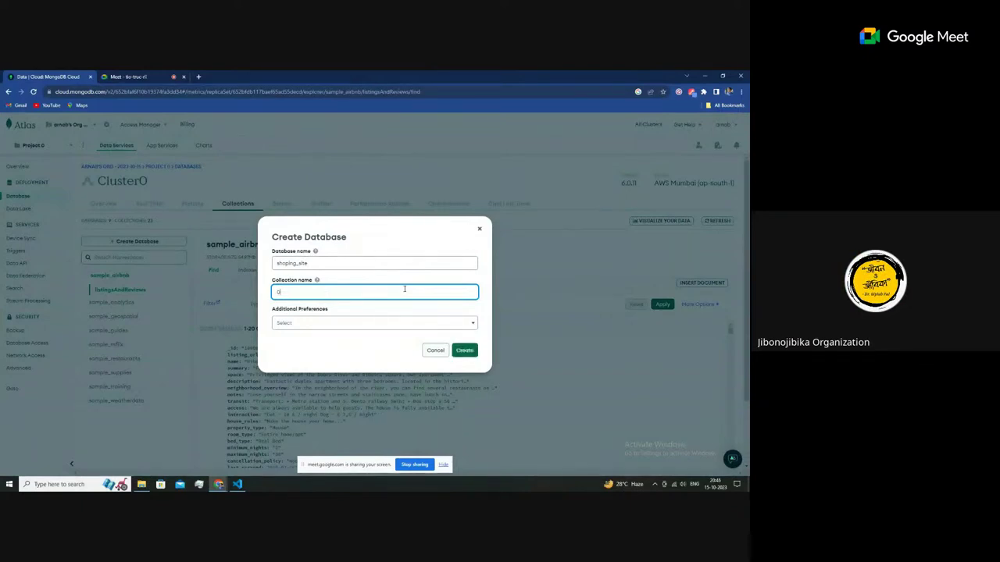
{"action": "key", "text": "BackSpace"}
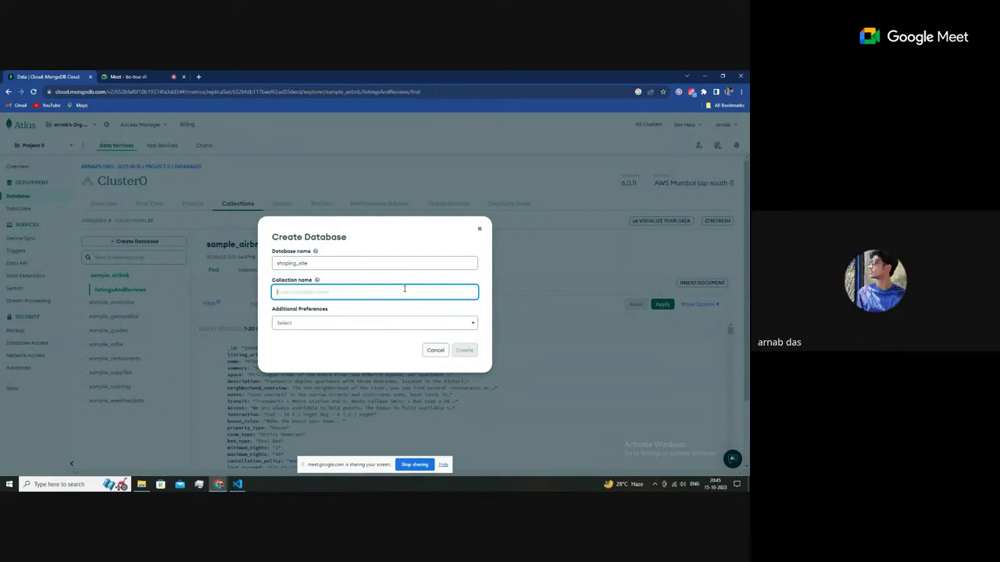
{"action": "type", "text": "collec"}
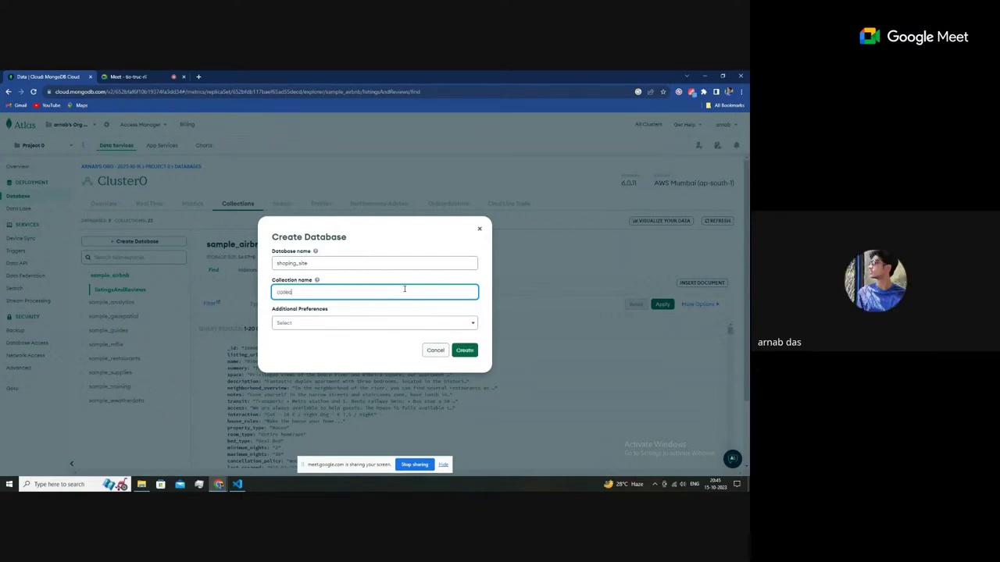
{"action": "type", "text": "tion"}
{"action": "key", "text": "super"}
{"action": "key", "text": "super"}
{"action": "key", "text": "super"}
{"action": "key", "text": "super"}
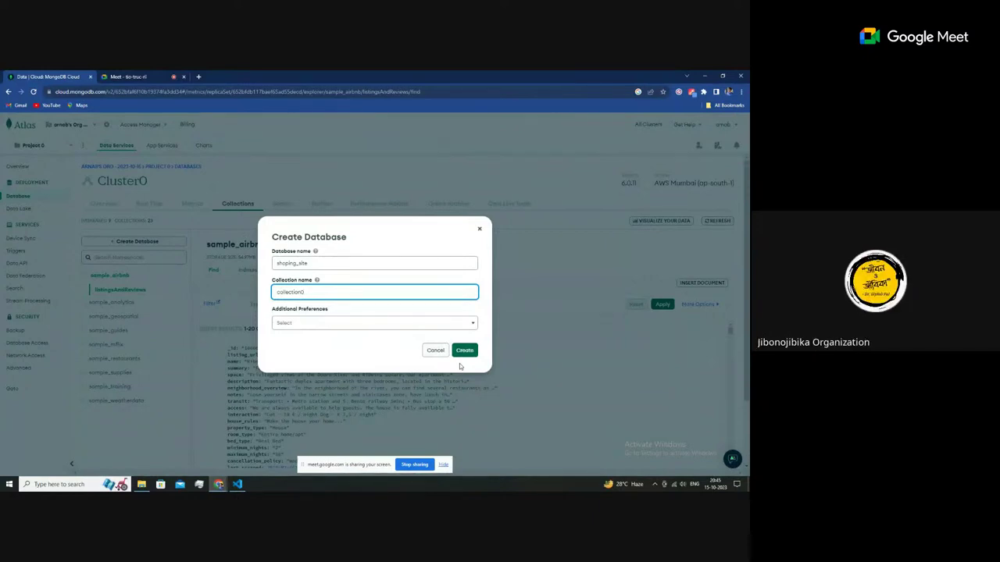
{"action": "left_click", "coordinate": [286, 263]}
{"action": "type", "text": "p"}
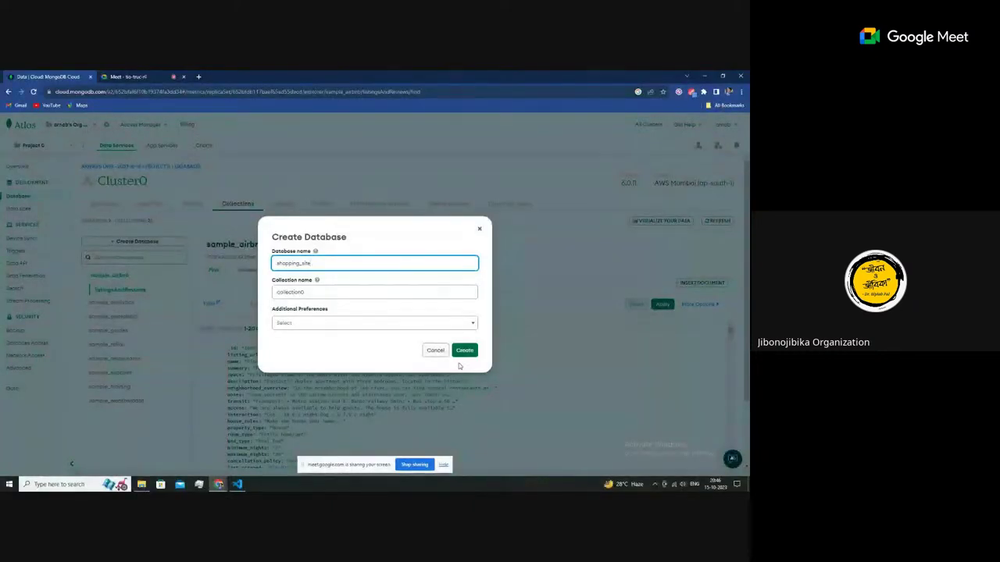
Create the shopping_site database with collection0, then start dropping sample_airbnb
{"action": "left_click", "coordinate": [463, 351]}
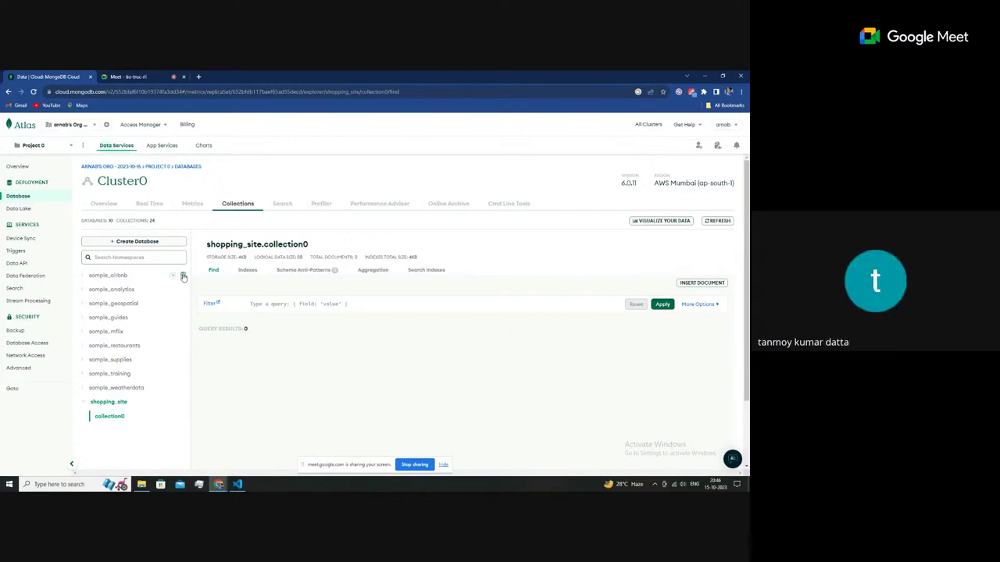
{"action": "left_click", "coordinate": [183, 276]}
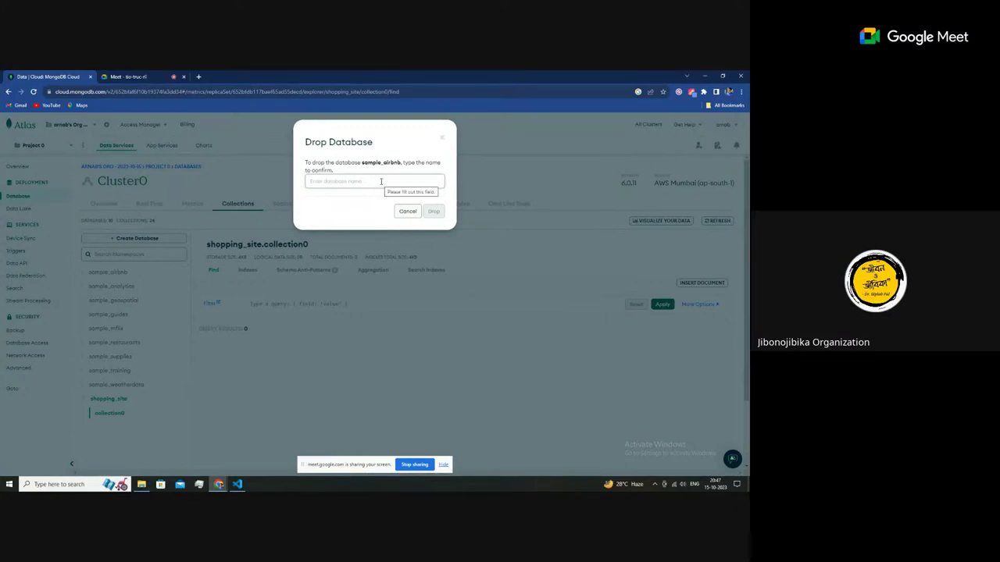
Copy 'sample_airbnb' into the confirmation field and drop the database
{"action": "left_click", "coordinate": [381, 181]}
{"action": "left_click_drag", "start_coordinate": [363, 162], "coordinate": [401, 162]}
{"action": "key", "text": "ctrl+c"}
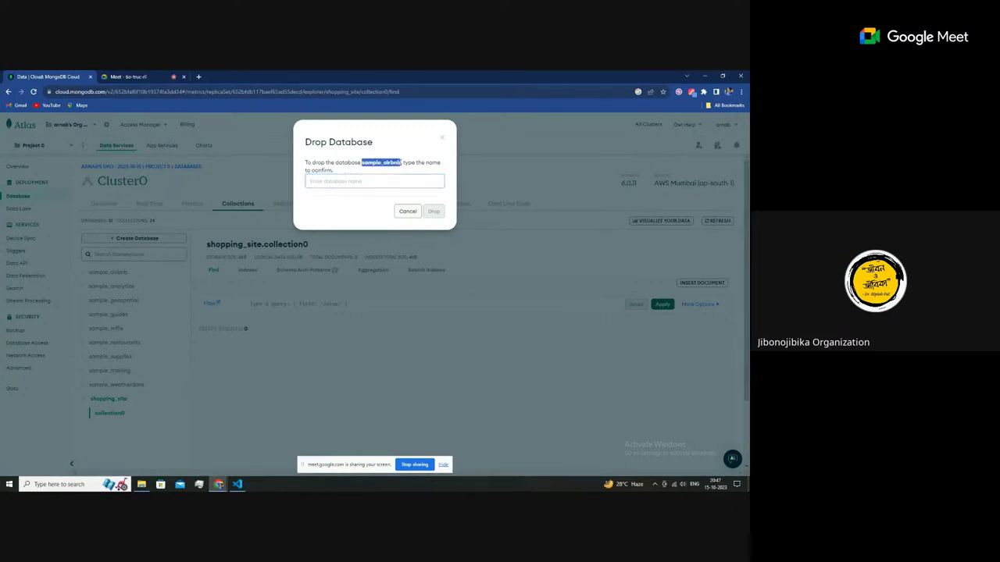
{"action": "left_click", "coordinate": [375, 181]}
{"action": "key", "text": "ctrl+v"}
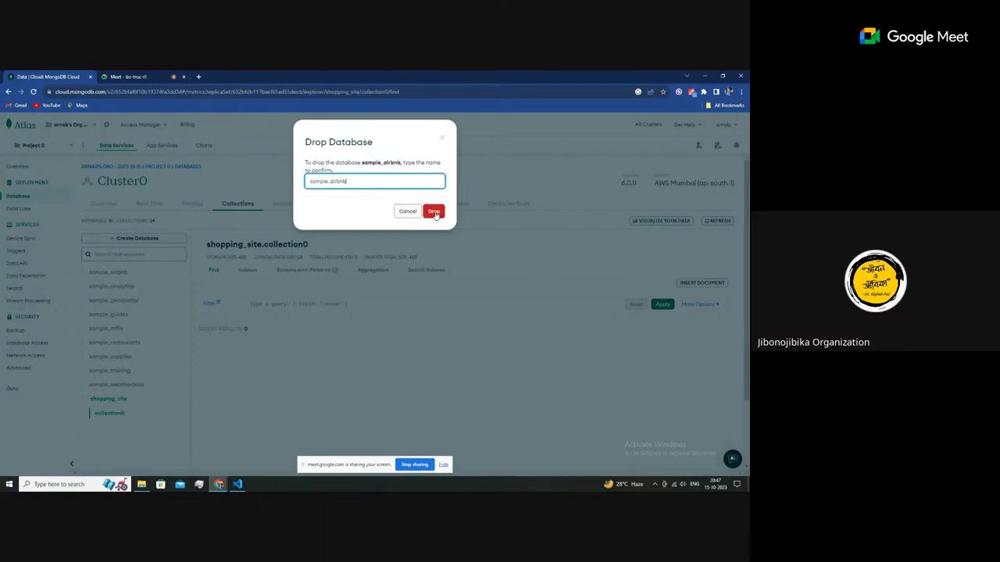
{"action": "left_click", "coordinate": [434, 213]}
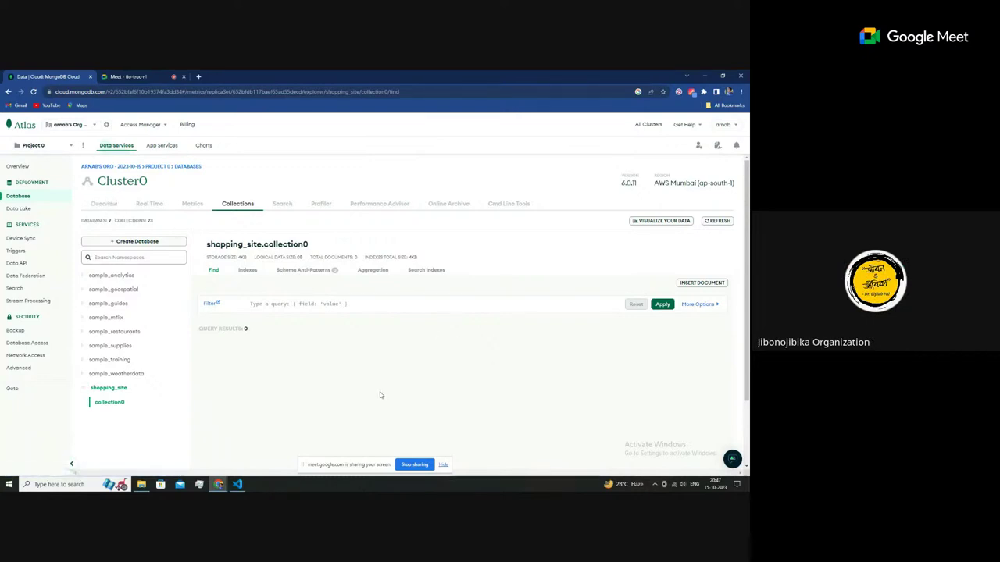
Stop sharing in Google Meet and switch to the Atlas Database Deployments tab
{"action": "left_click", "coordinate": [407, 465]}
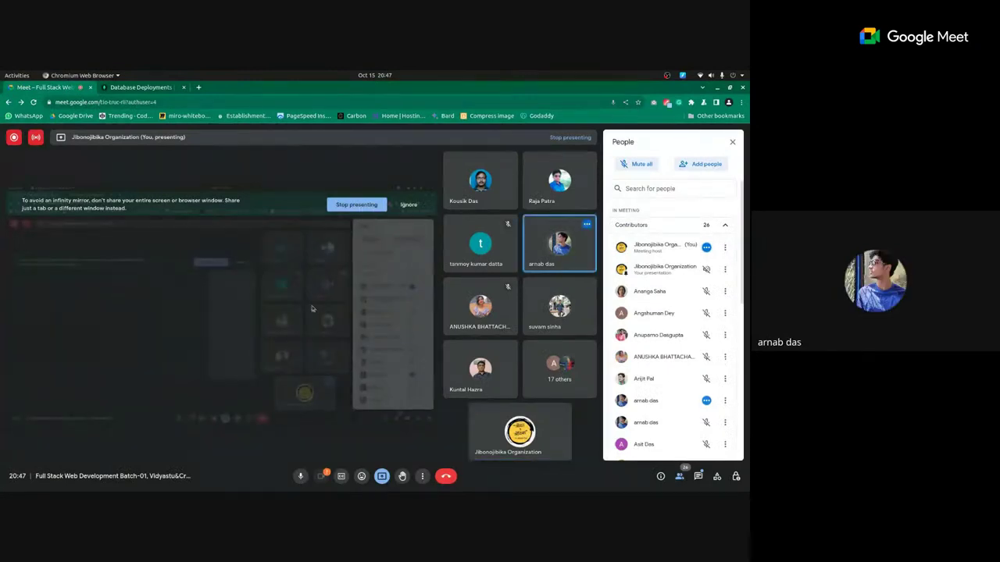
{"action": "left_click", "coordinate": [137, 87]}
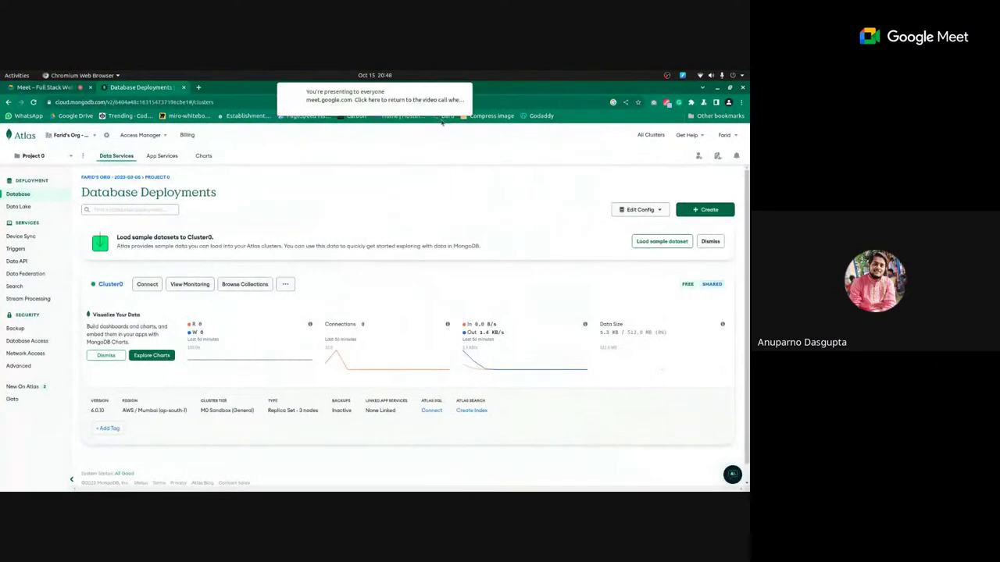
Browse Cluster0's collections, collapse e_commerce, and go to the Cluster0 Overview page
{"action": "left_click", "coordinate": [464, 91]}
{"action": "left_click", "coordinate": [237, 286]}
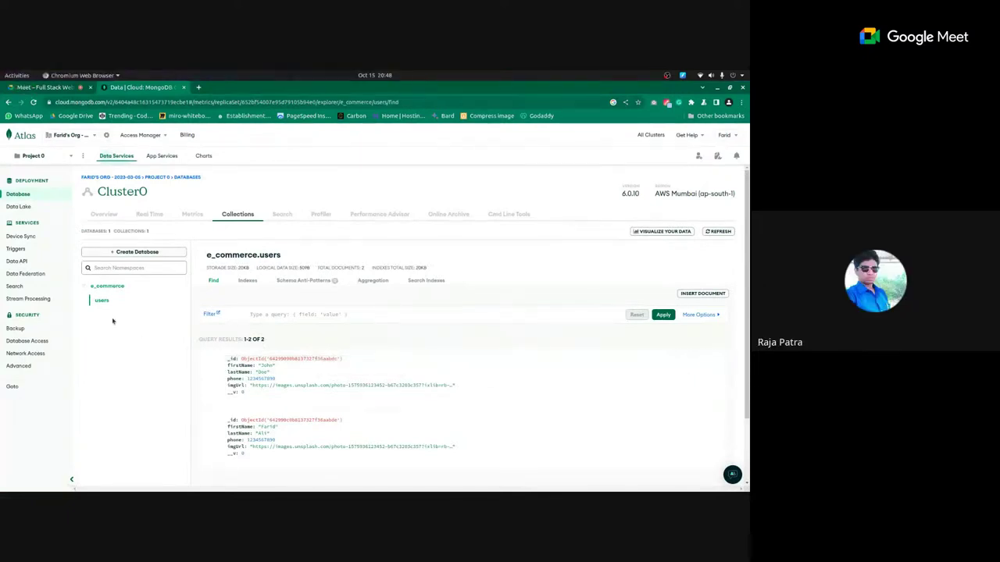
{"action": "left_click", "coordinate": [86, 288]}
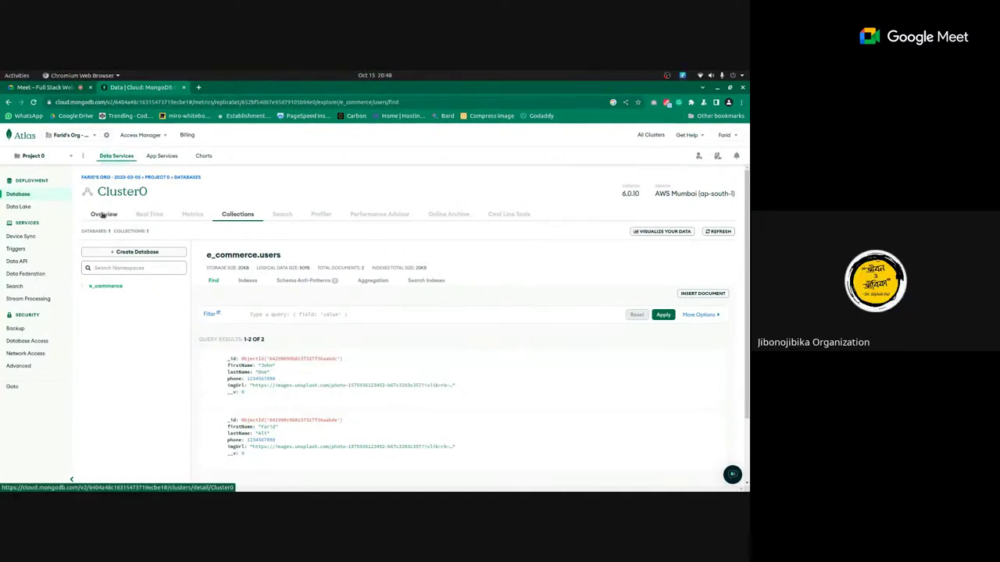
{"action": "left_click", "coordinate": [102, 214]}
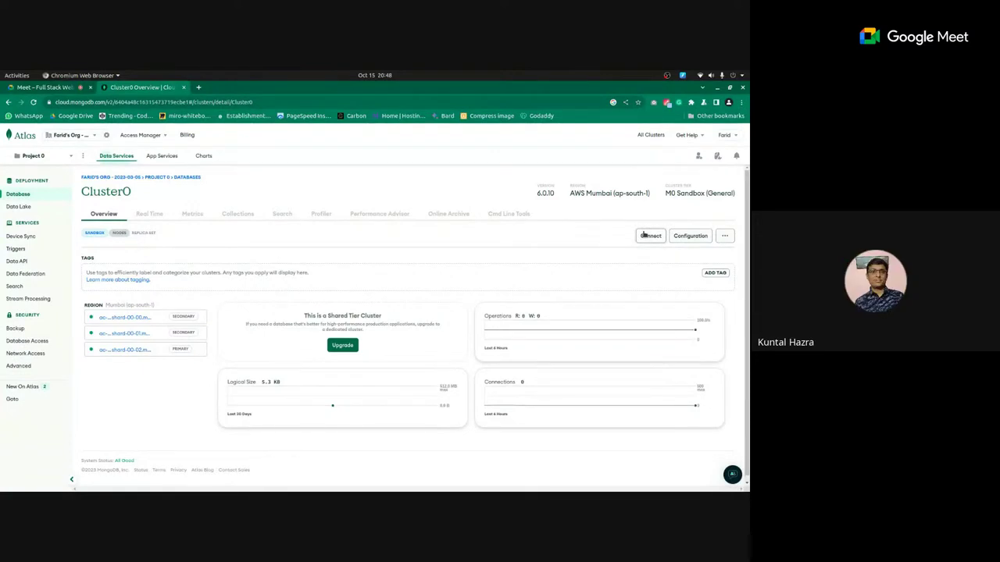
Connect to Cluster0 via Drivers and copy the Node.js connection string
{"action": "left_click", "coordinate": [645, 235]}
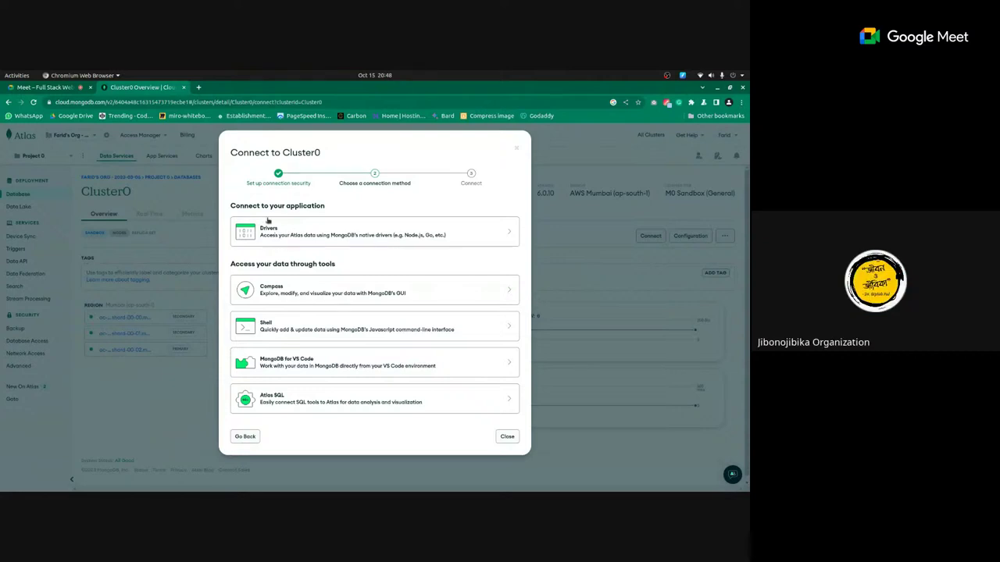
{"action": "left_click", "coordinate": [312, 234]}
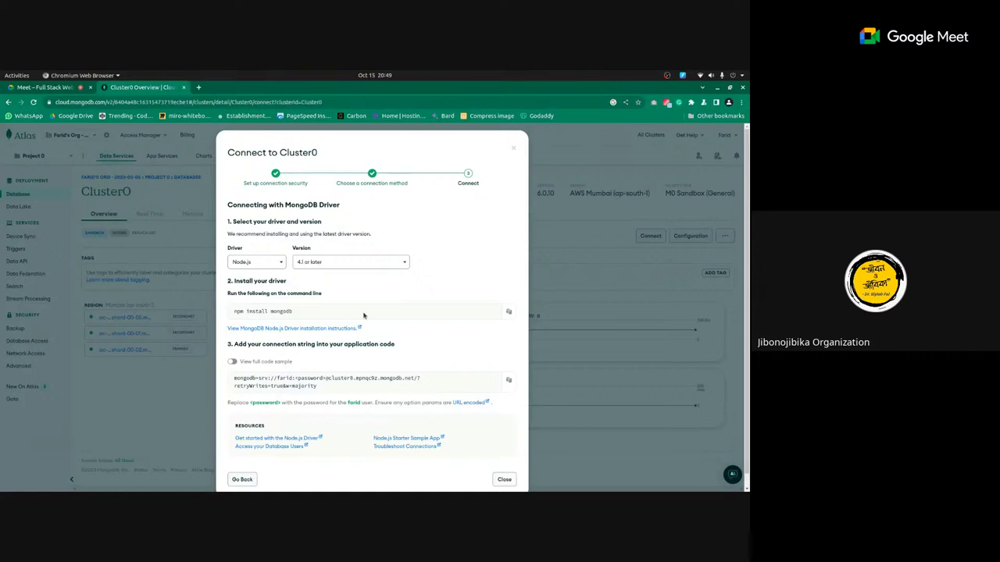
{"action": "scroll", "coordinate": [363, 316], "scroll_direction": "down", "scroll_amount": 1}
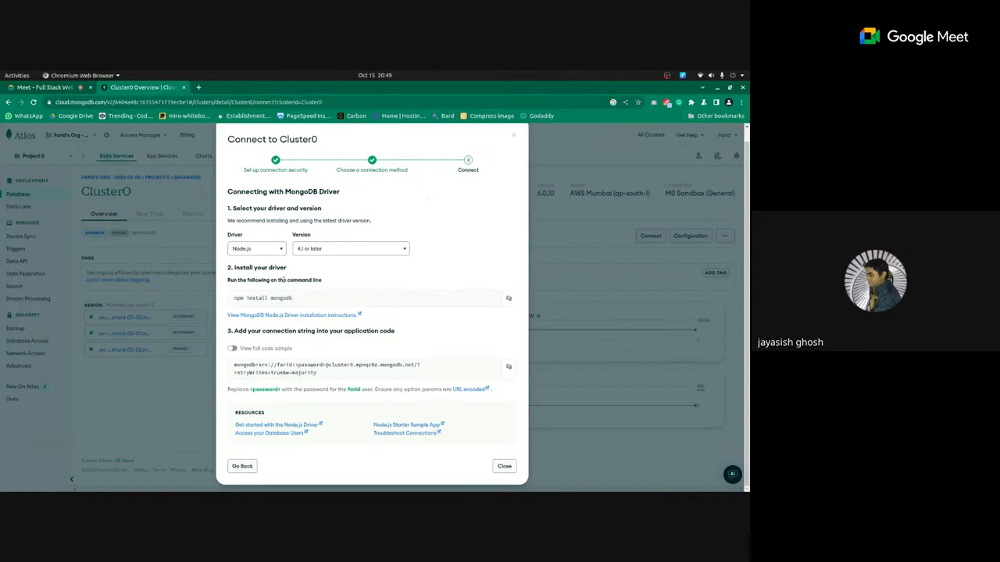
{"action": "scroll", "coordinate": [289, 250], "scroll_direction": "up", "scroll_amount": 1}
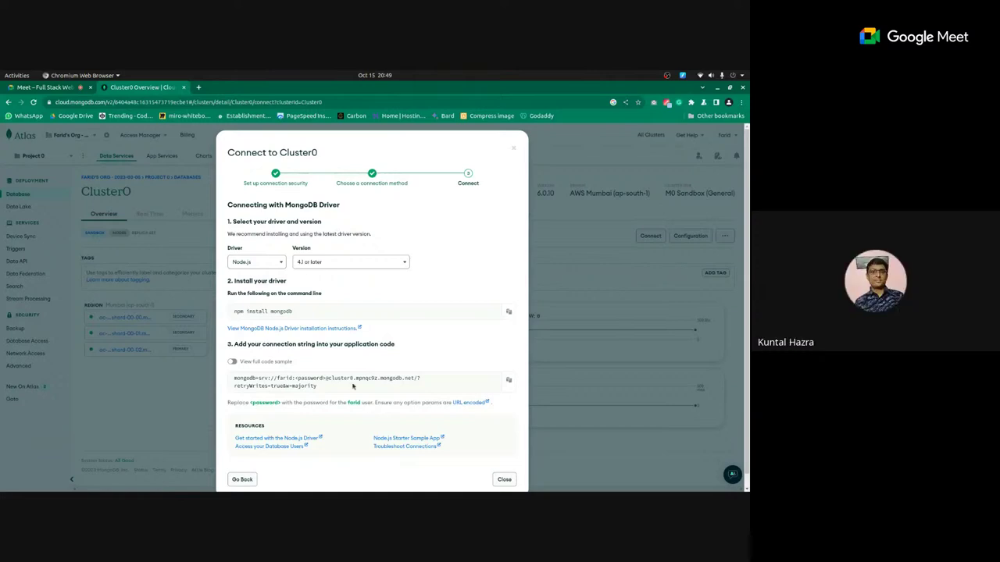
{"action": "scroll", "coordinate": [359, 395], "scroll_direction": "down", "scroll_amount": 1}
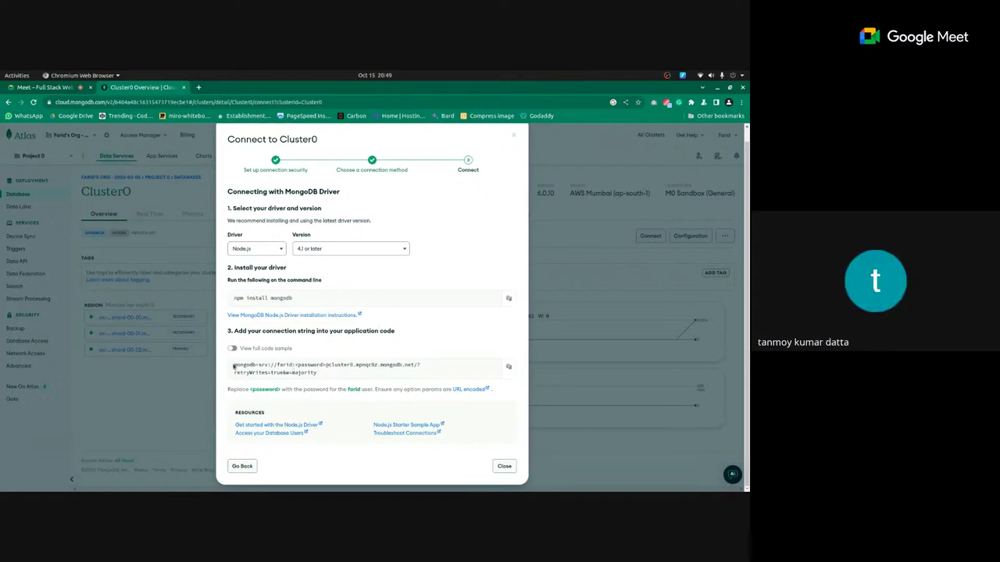
{"action": "left_click_drag", "start_coordinate": [234, 364], "coordinate": [320, 379]}
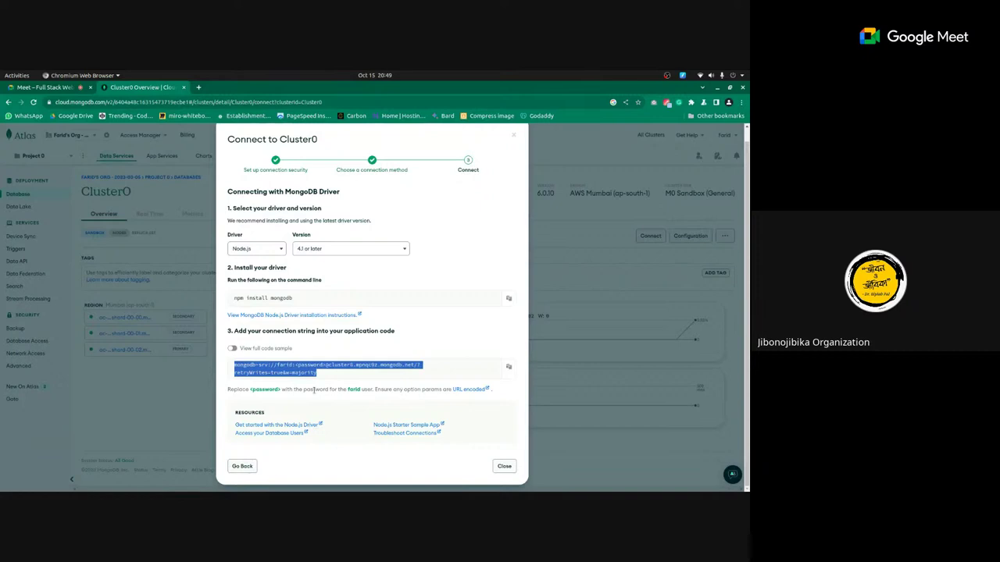
{"action": "left_click", "coordinate": [347, 375]}
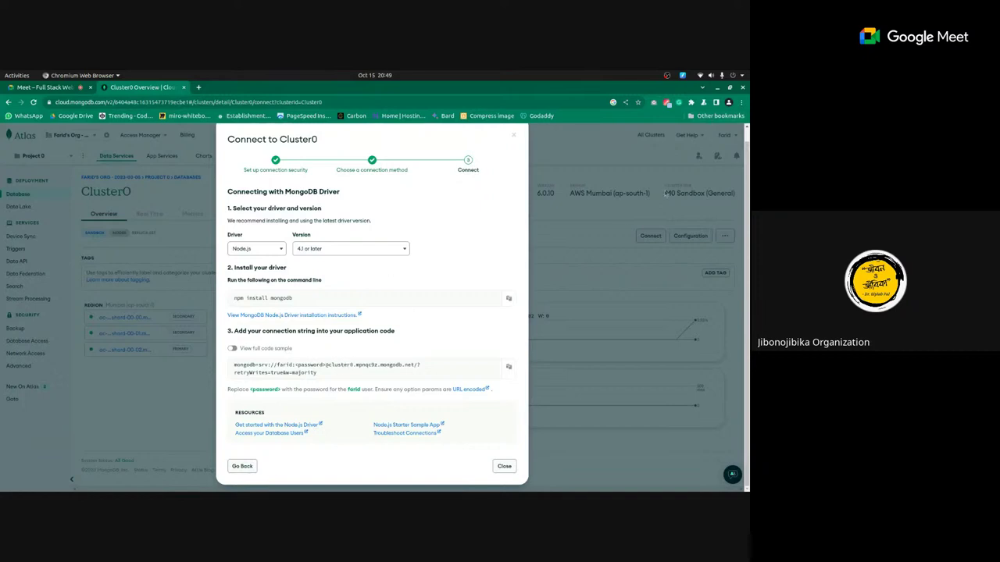
Minimize Chromium, maximize VS Code, zoom in, and narrow the Explorer
{"action": "left_click", "coordinate": [715, 89]}
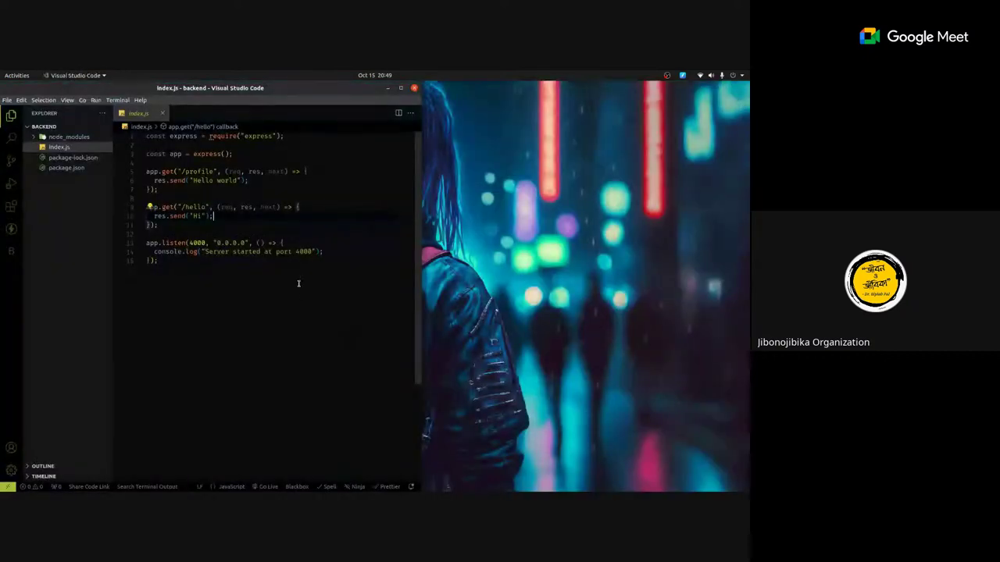
{"action": "left_click", "coordinate": [401, 87]}
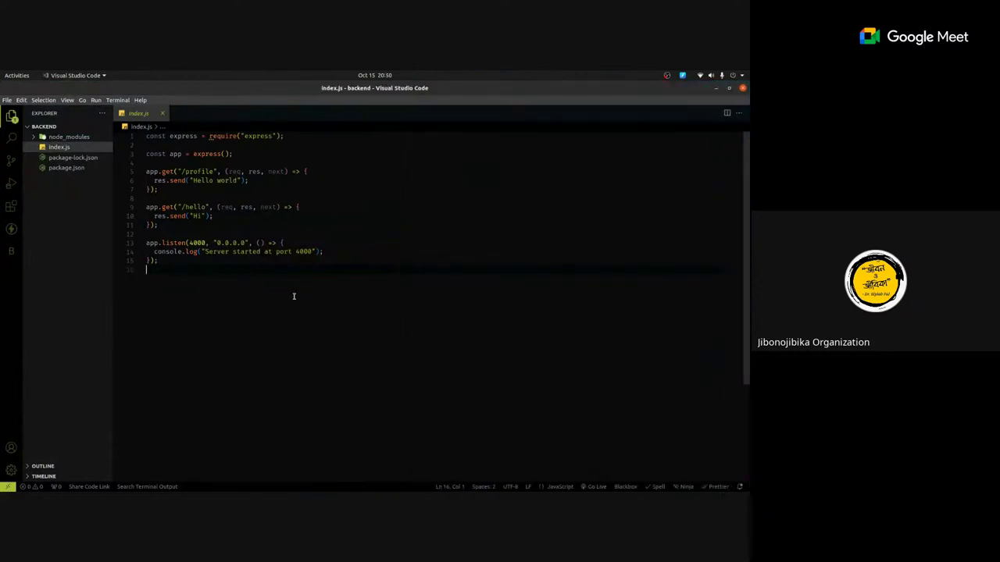
{"action": "key", "text": "ctrl+equal"}
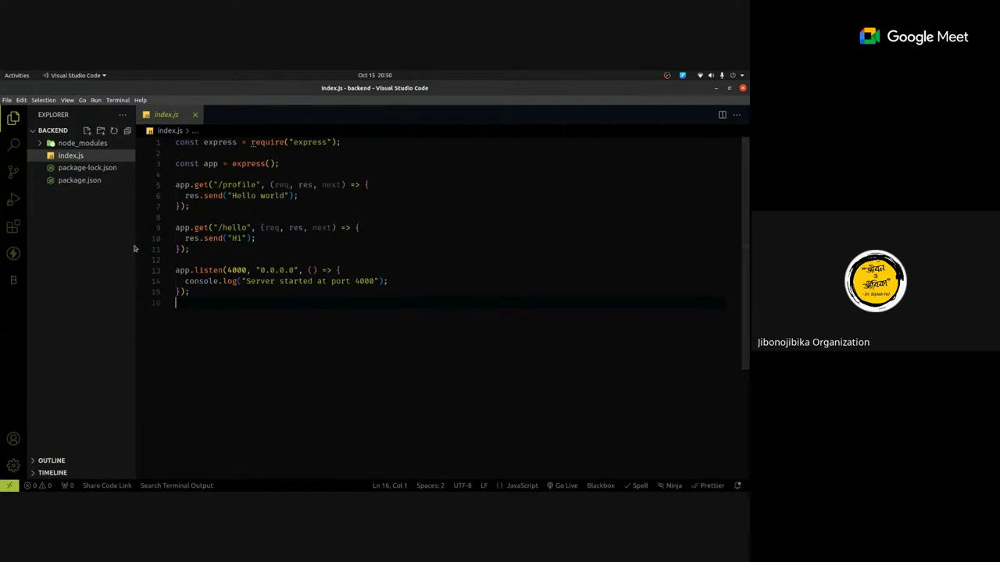
{"action": "left_click_drag", "start_coordinate": [133, 242], "coordinate": [123, 243]}
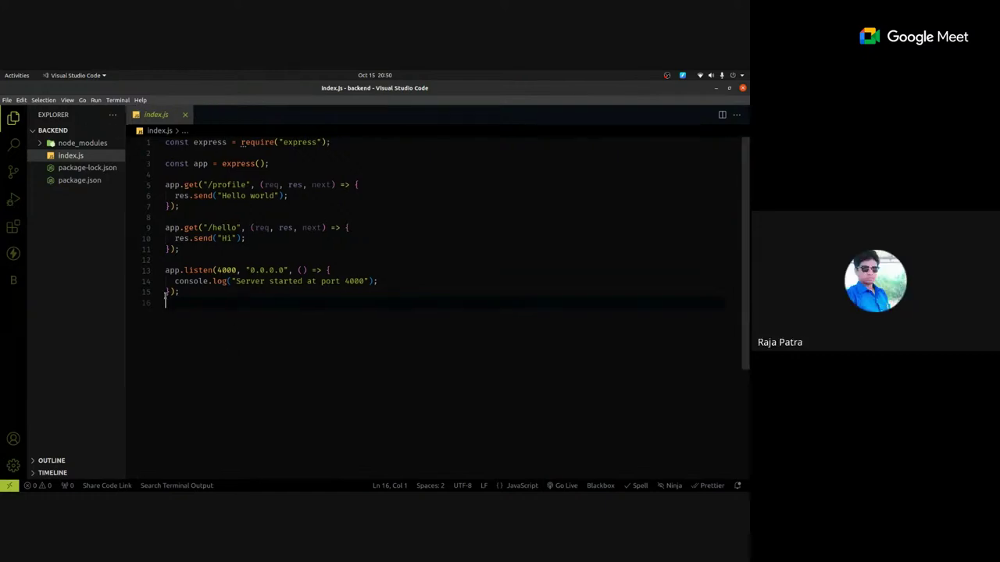
Open a new bash terminal in the shopping-site/backend folder
{"action": "left_click", "coordinate": [117, 100]}
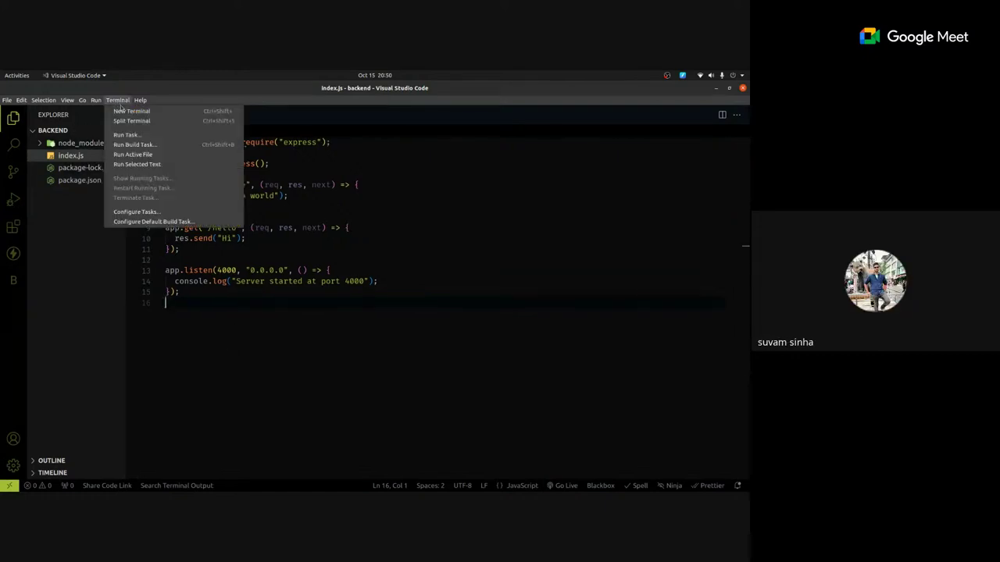
{"action": "key", "text": "Escape"}
{"action": "key", "text": "ctrl+grave"}
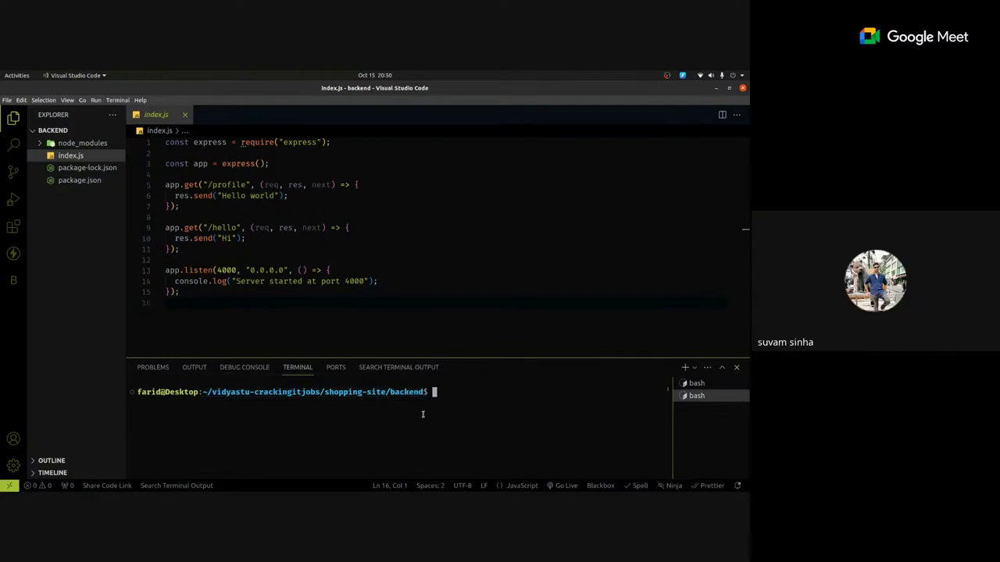
Remove the extra bash terminal and run npm i mongoose, adding 25 packages with 0 vulnerabilities
{"action": "left_click", "coordinate": [739, 383]}
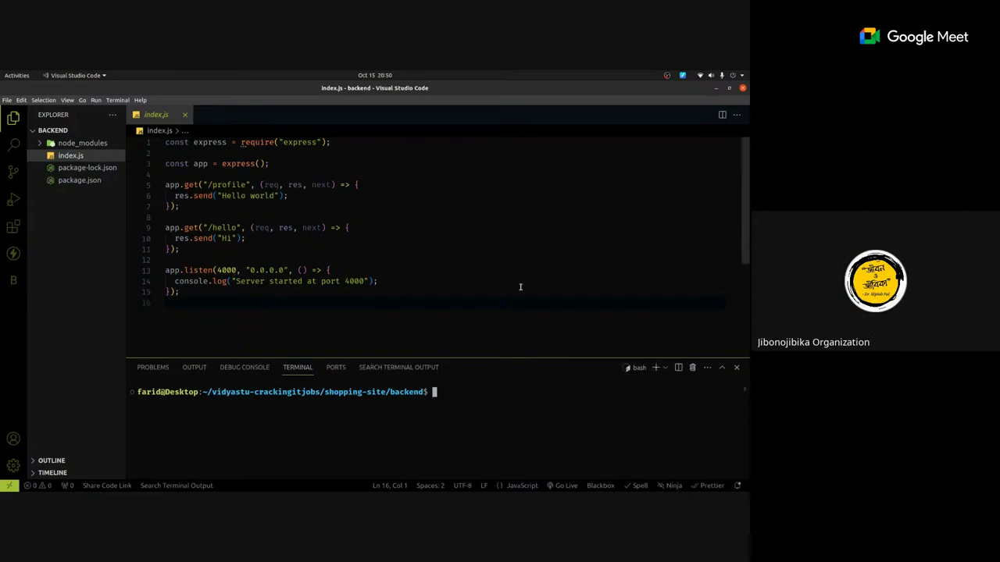
{"action": "type", "text": "npm i mongoose"}
{"action": "key", "text": "Return"}
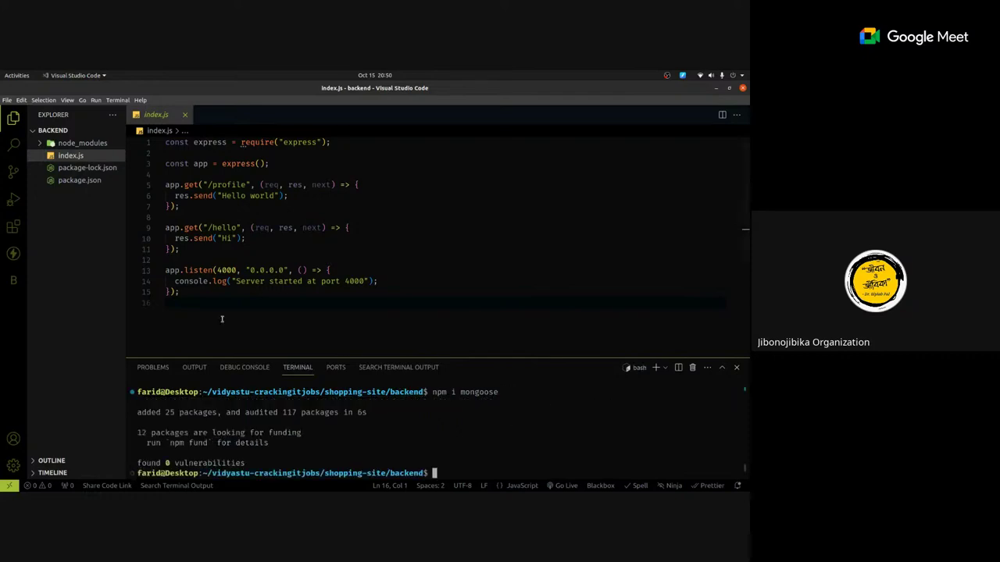
{"action": "left_click", "coordinate": [75, 181]}
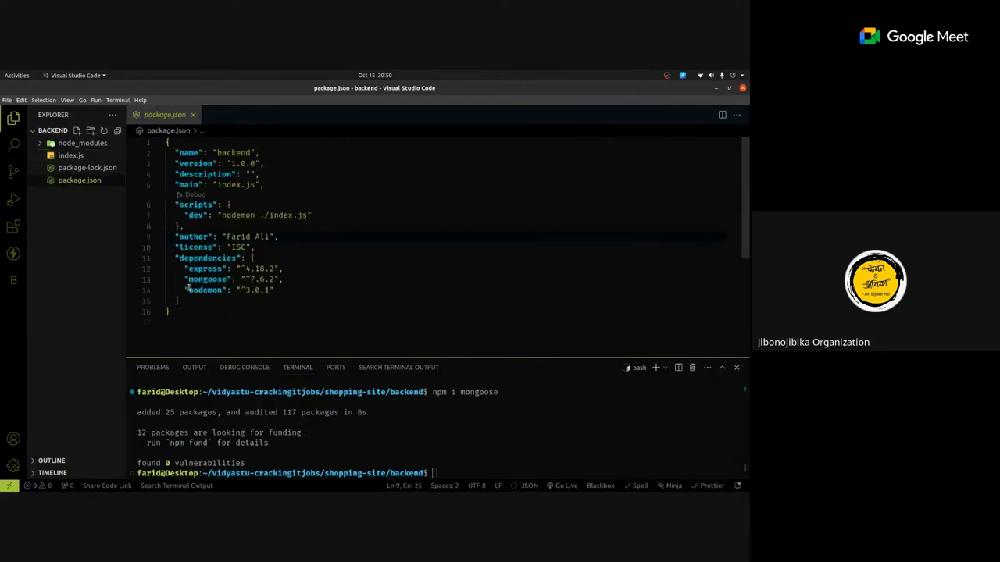
{"action": "left_click_drag", "start_coordinate": [185, 279], "coordinate": [285, 280]}
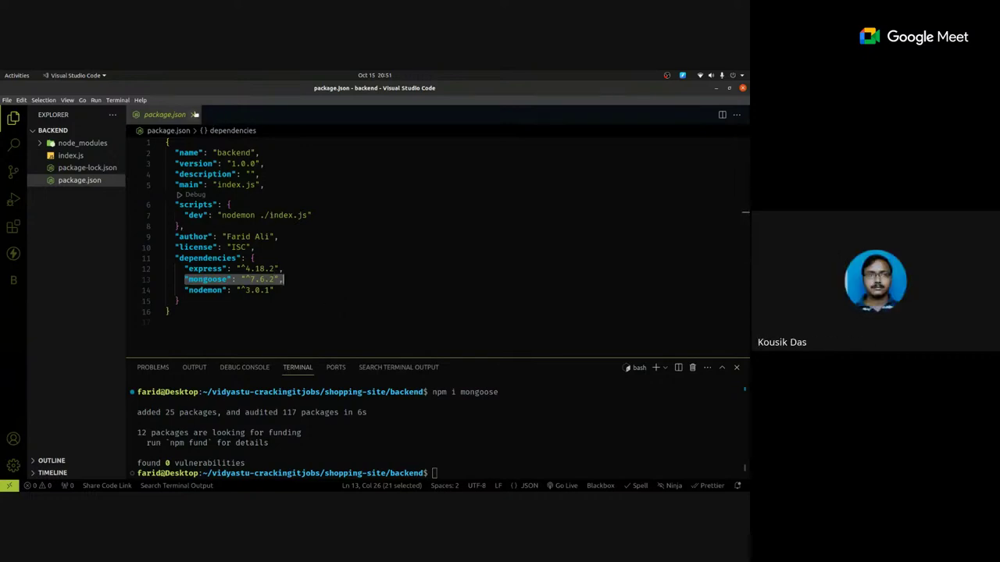
{"action": "left_click", "coordinate": [193, 114]}
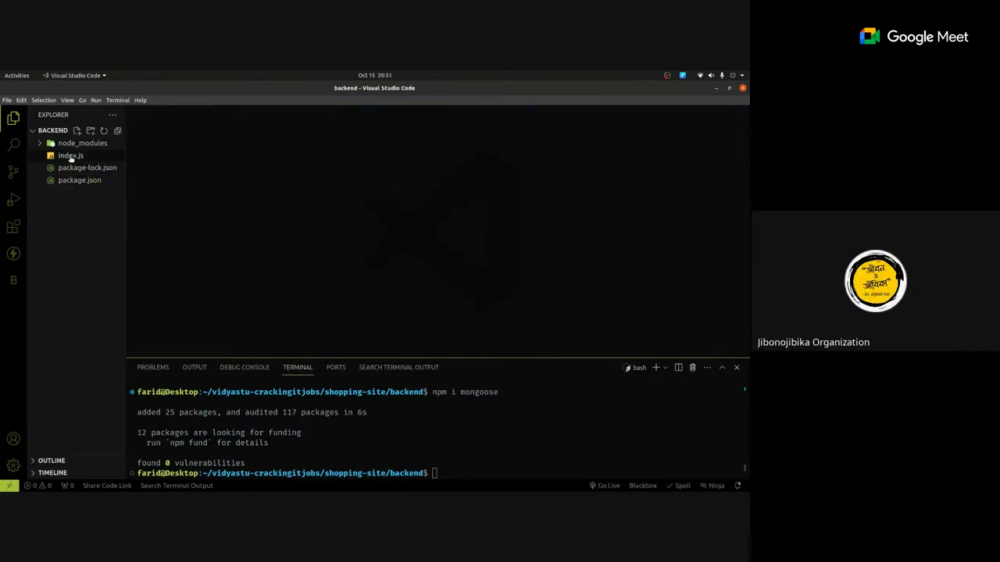
{"action": "left_click", "coordinate": [69, 155]}
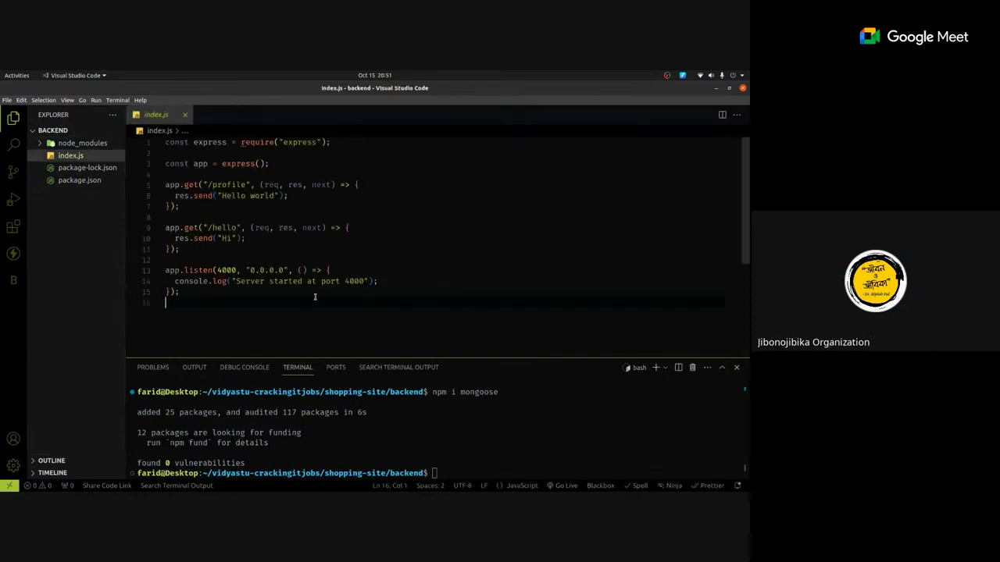
{"action": "left_click_drag", "start_coordinate": [297, 357], "coordinate": [278, 405]}
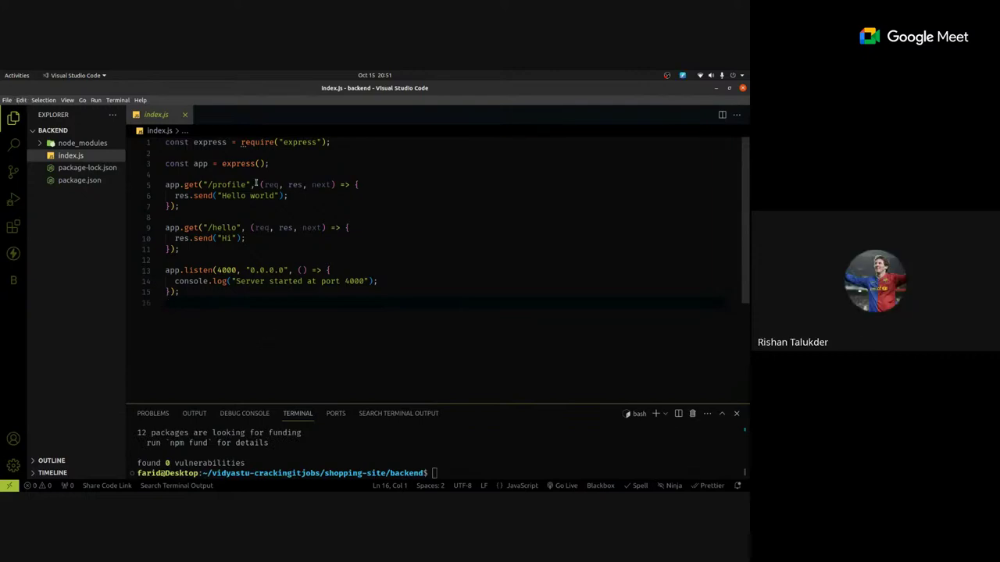
{"action": "left_click", "coordinate": [328, 164]}
{"action": "key", "text": "ctrl+equal"}
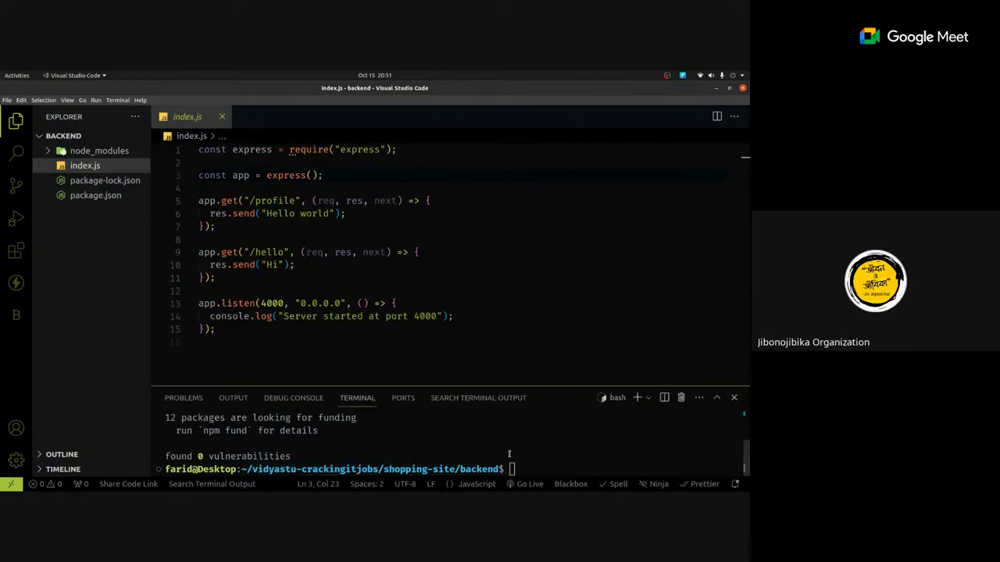
{"action": "left_click", "coordinate": [501, 276]}
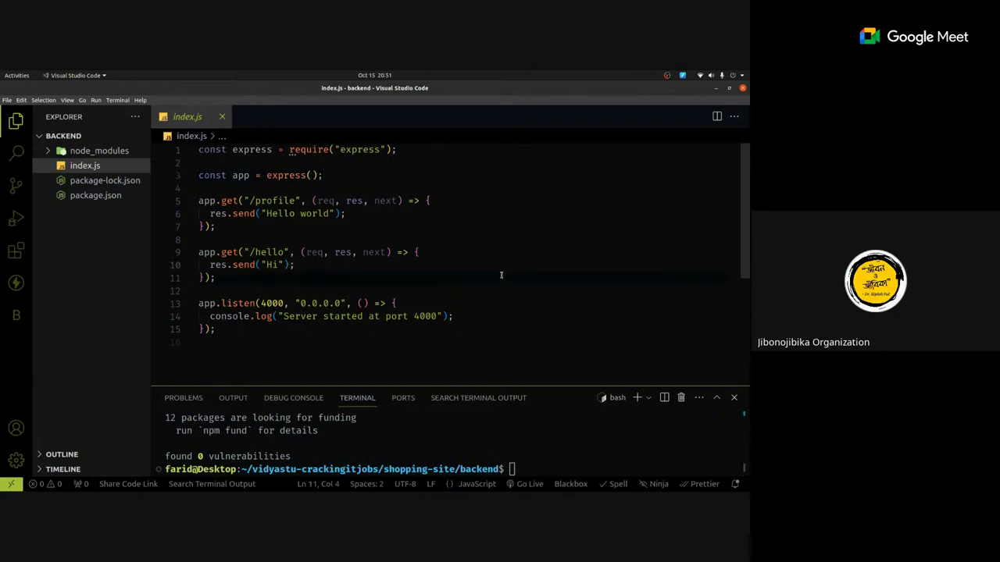
{"action": "key", "text": "ctrl+minus"}
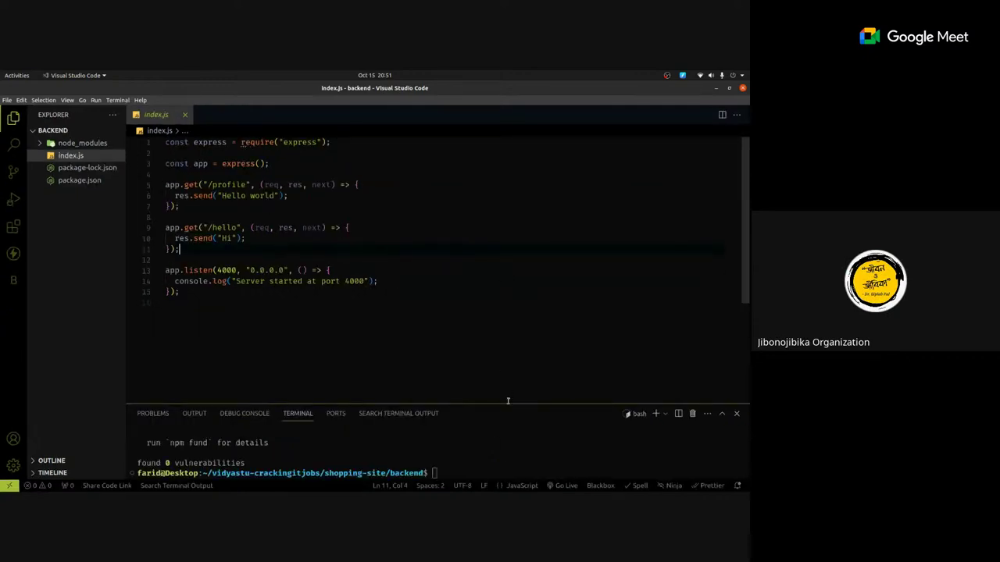
{"action": "left_click_drag", "start_coordinate": [506, 407], "coordinate": [506, 410]}
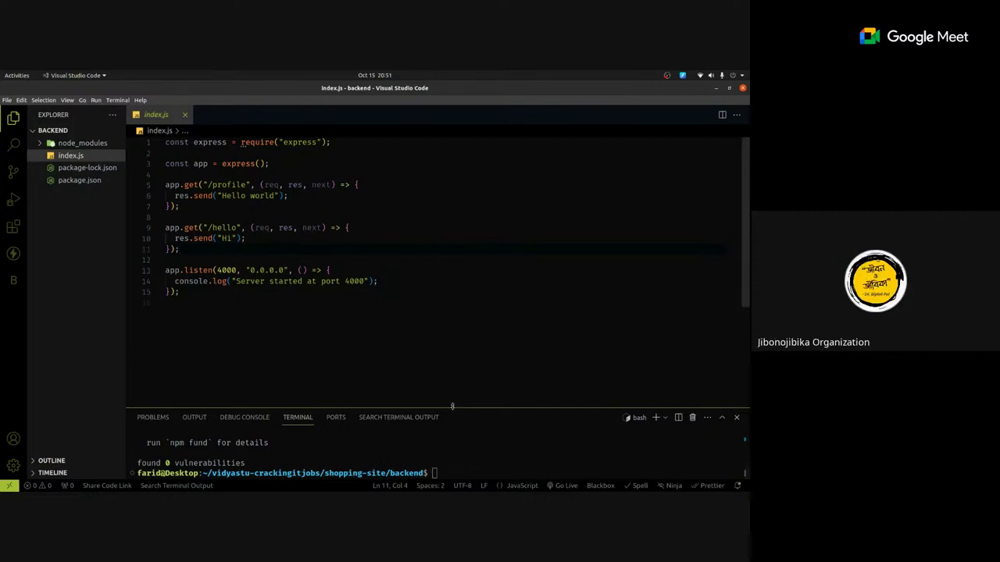
{"action": "left_click_drag", "start_coordinate": [458, 407], "coordinate": [450, 438]}
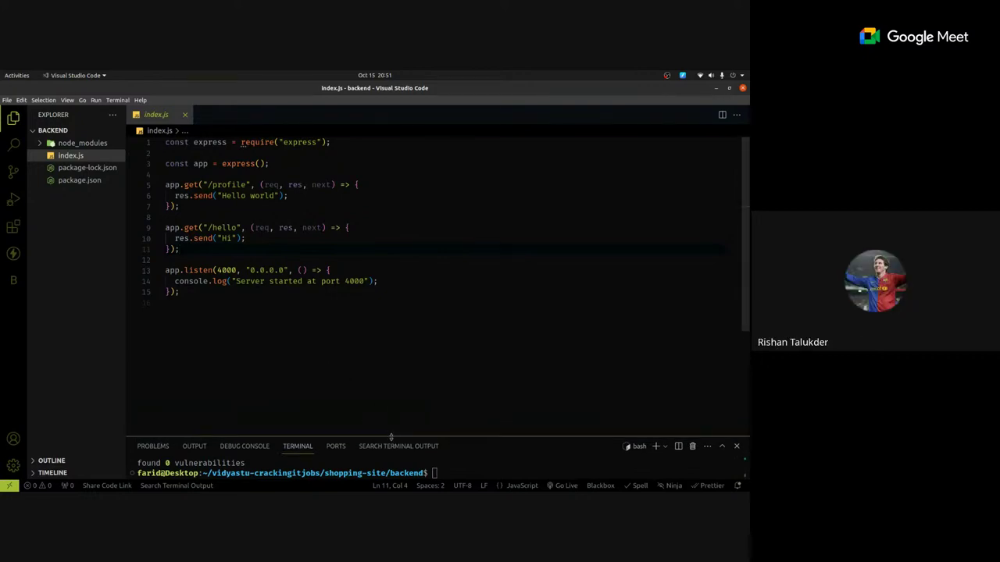
{"action": "left_click_drag", "start_coordinate": [390, 438], "coordinate": [498, 321]}
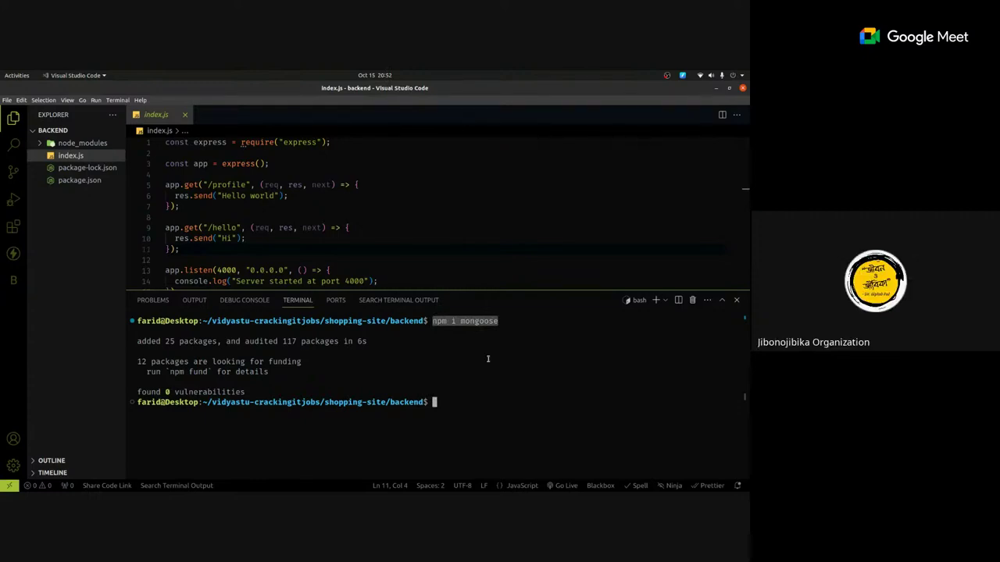
{"action": "left_click_drag", "start_coordinate": [468, 290], "coordinate": [458, 434]}
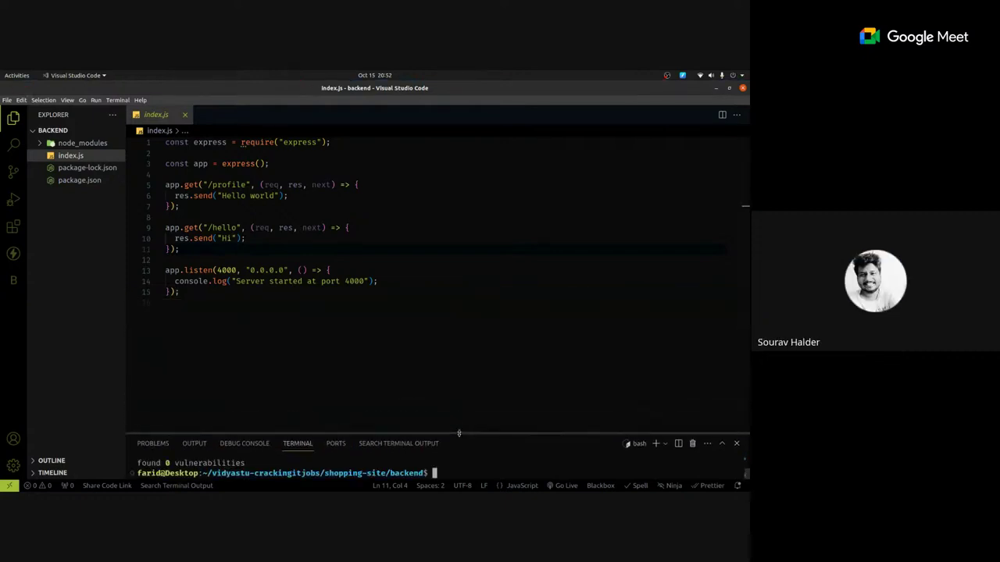
{"action": "left_click", "coordinate": [283, 312]}
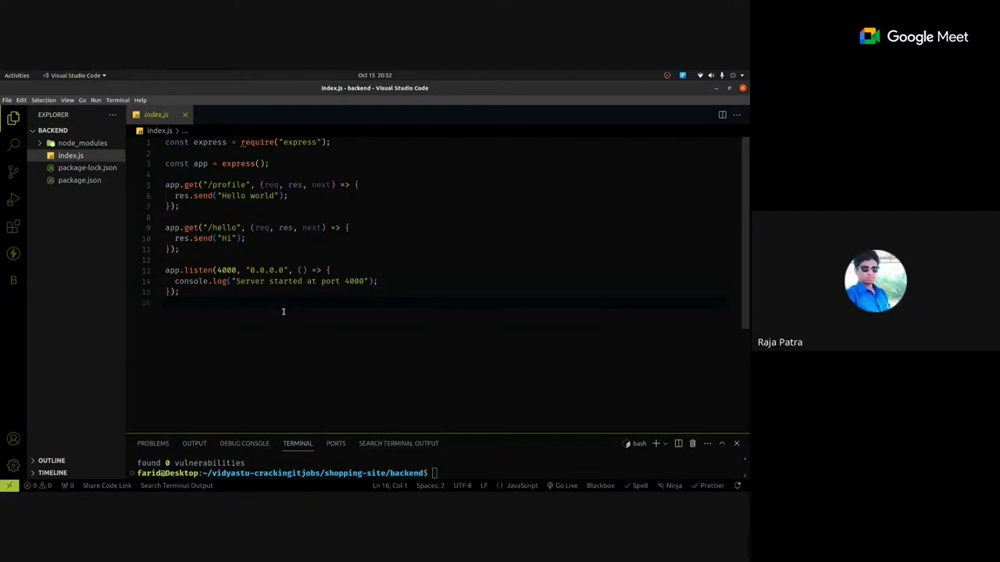
{"action": "key", "text": "alt+Left"}
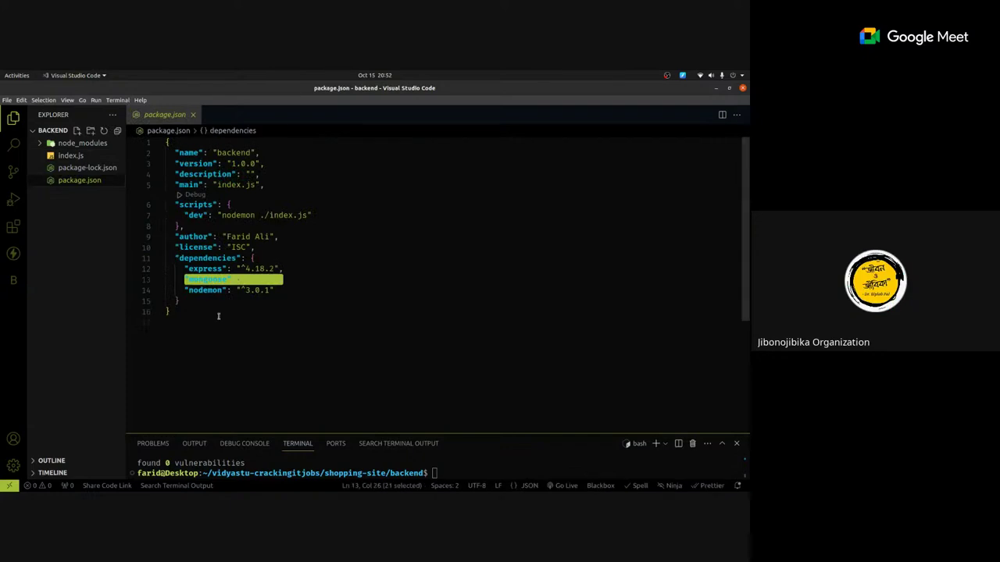
{"action": "left_click_drag", "start_coordinate": [184, 279], "coordinate": [281, 291]}
{"action": "left_click", "coordinate": [305, 303]}
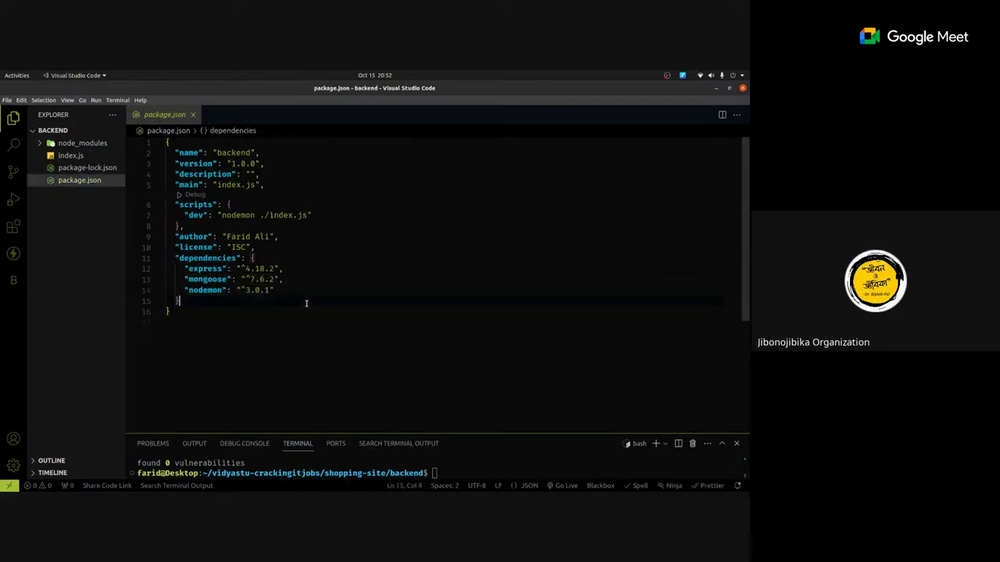
{"action": "left_click", "coordinate": [70, 155]}
{"action": "left_click", "coordinate": [305, 366]}
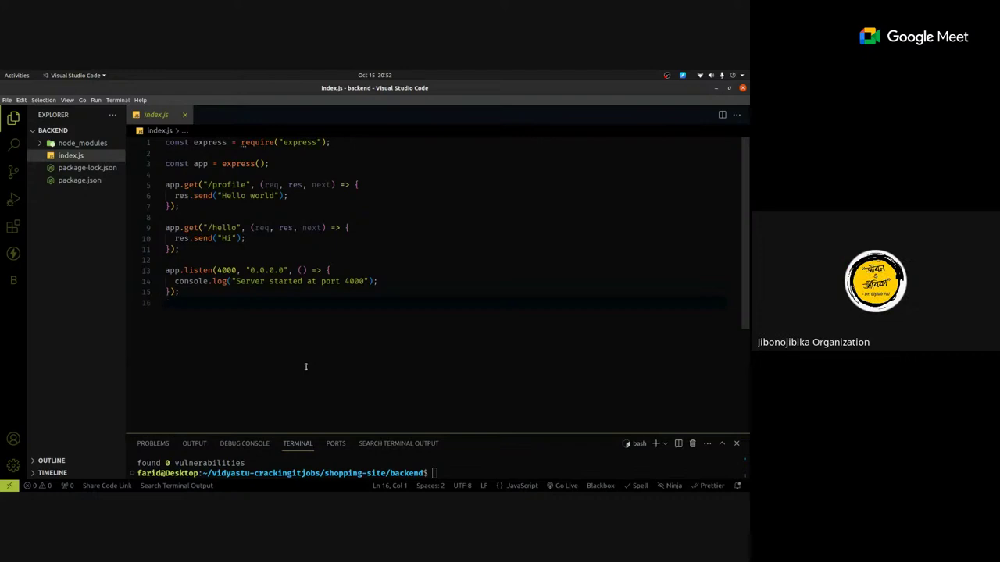
Switch from the code editor to the browser showing Atlas's Connect to Cluster0 dialog
{"action": "left_click", "coordinate": [729, 91]}
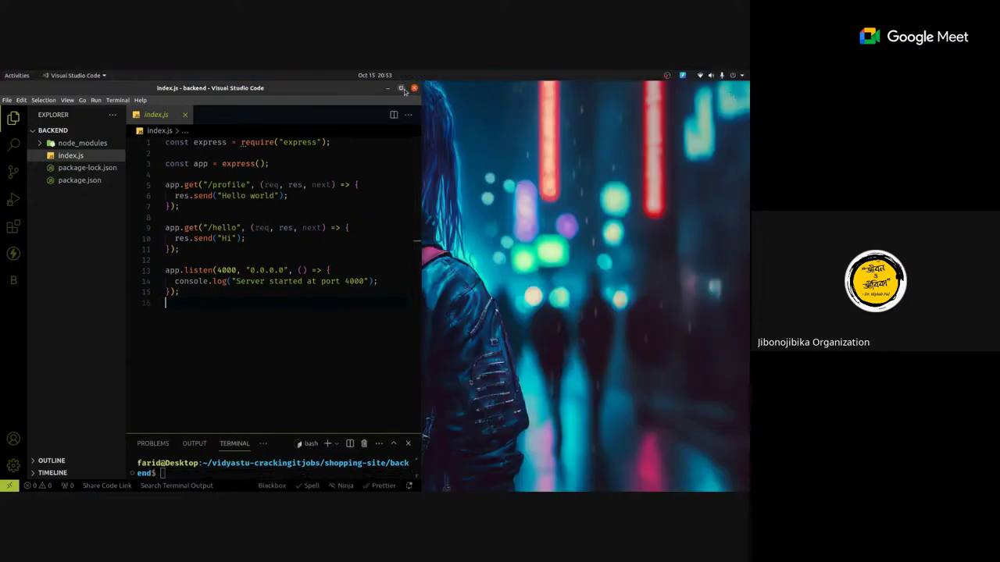
{"action": "left_click", "coordinate": [400, 89]}
{"action": "key", "text": "alt+Tab"}
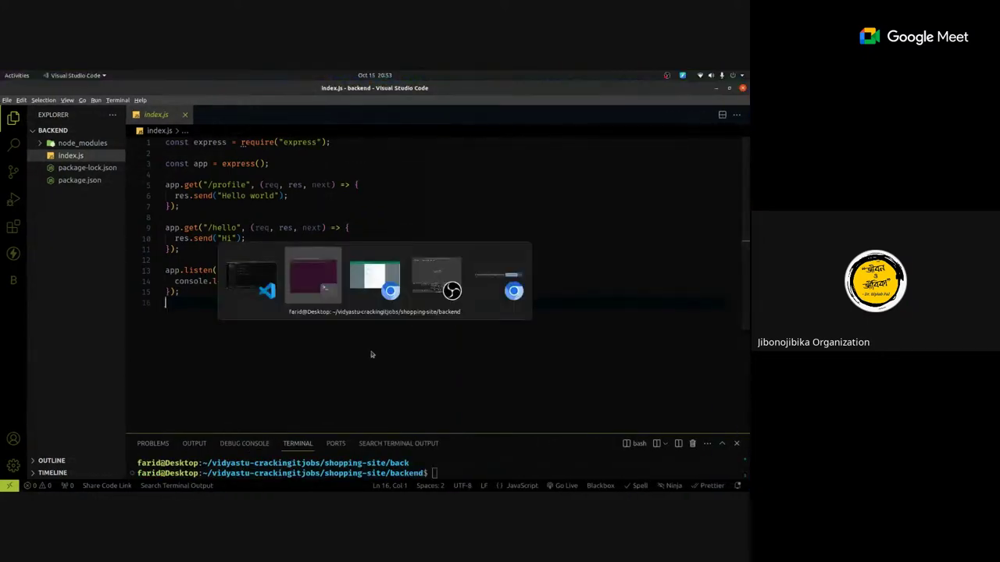
{"action": "key", "text": "alt+Tab"}
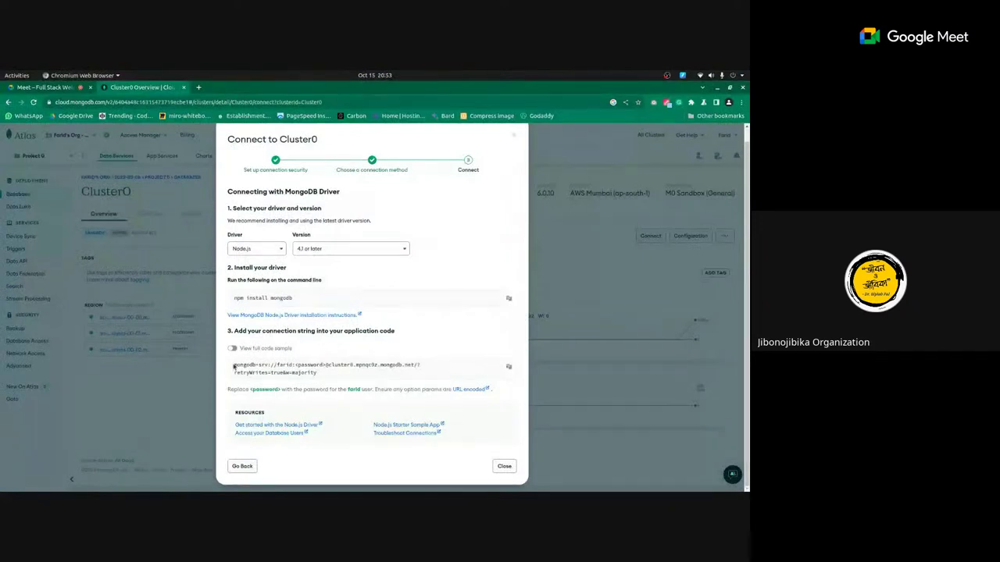
Copy the Cluster0 Node.js connection string and return to the end of line 3 in index.js
{"action": "left_click_drag", "start_coordinate": [234, 367], "coordinate": [426, 374]}
{"action": "left_click", "coordinate": [436, 376]}
{"action": "left_click", "coordinate": [509, 367]}
{"action": "left_click", "coordinate": [717, 88]}
{"action": "left_click", "coordinate": [281, 163]}
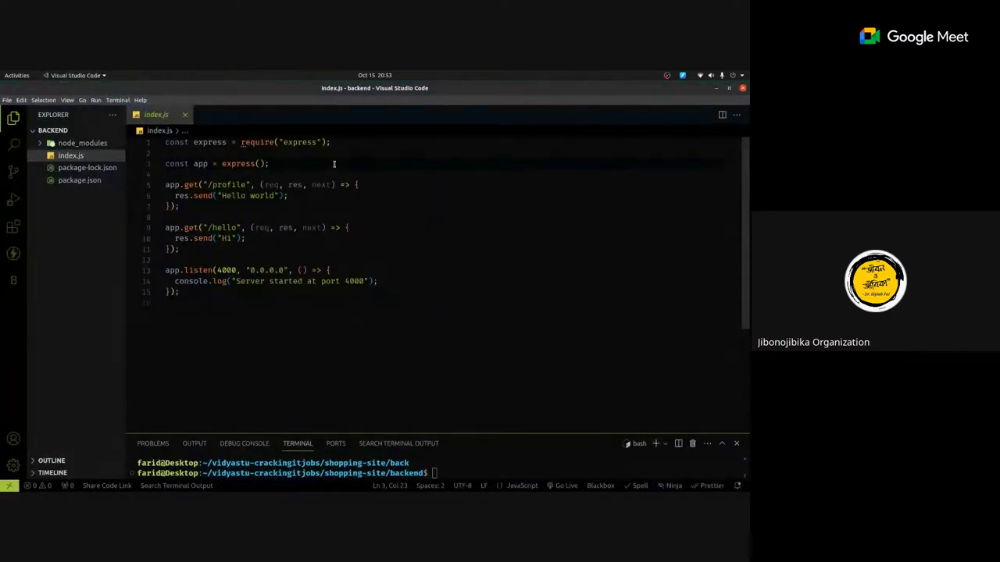
Add const mongoDbUri = "…" on line 5 with the copied Atlas connection string pasted inside the quotes
{"action": "key", "text": "Return"}
{"action": "key", "text": "Return"}
{"action": "type", "text": "c"}
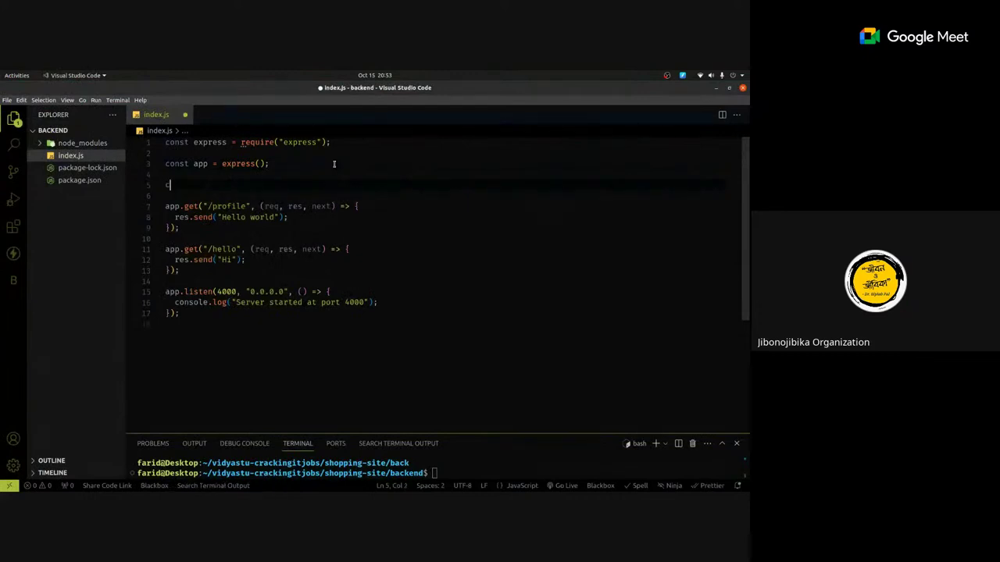
{"action": "type", "text": "onst mobgo"}
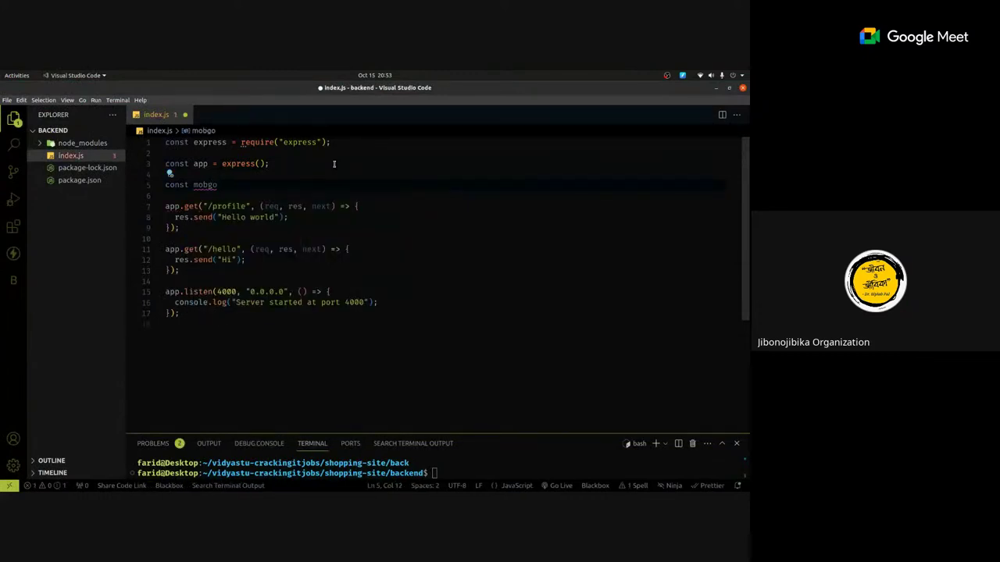
{"action": "key", "text": "BackSpace"}
{"action": "key", "text": "BackSpace"}
{"action": "key", "text": "BackSpace"}
{"action": "type", "text": "ngo"}
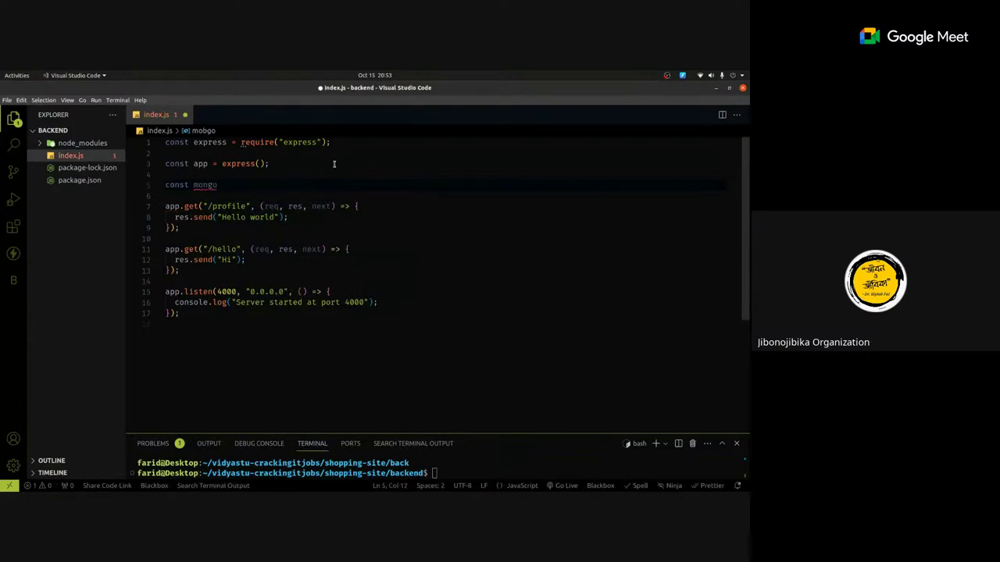
{"action": "type", "text": "DbUri = \""}
{"action": "key", "text": "ctrl+v"}
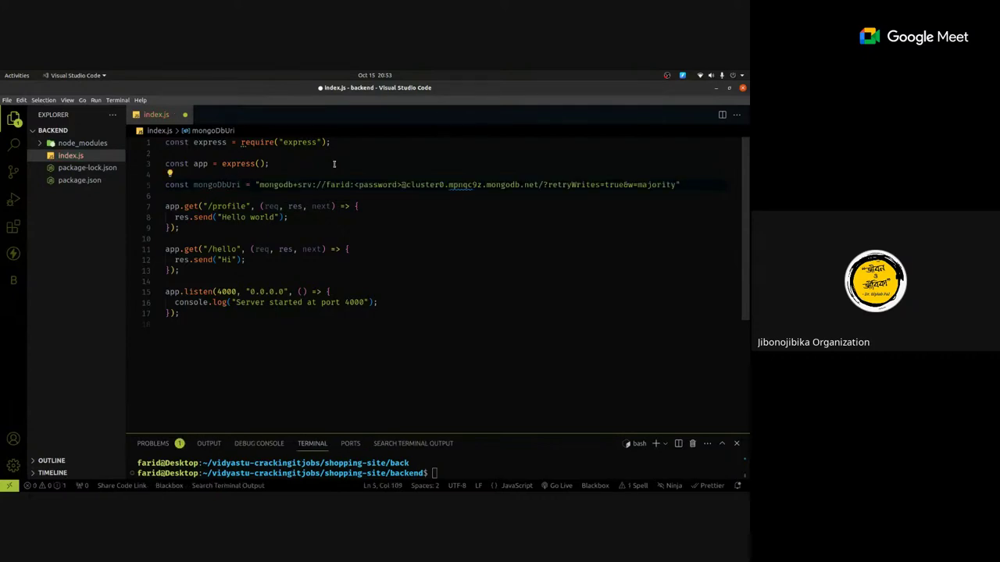
{"action": "left_click", "coordinate": [411, 270]}
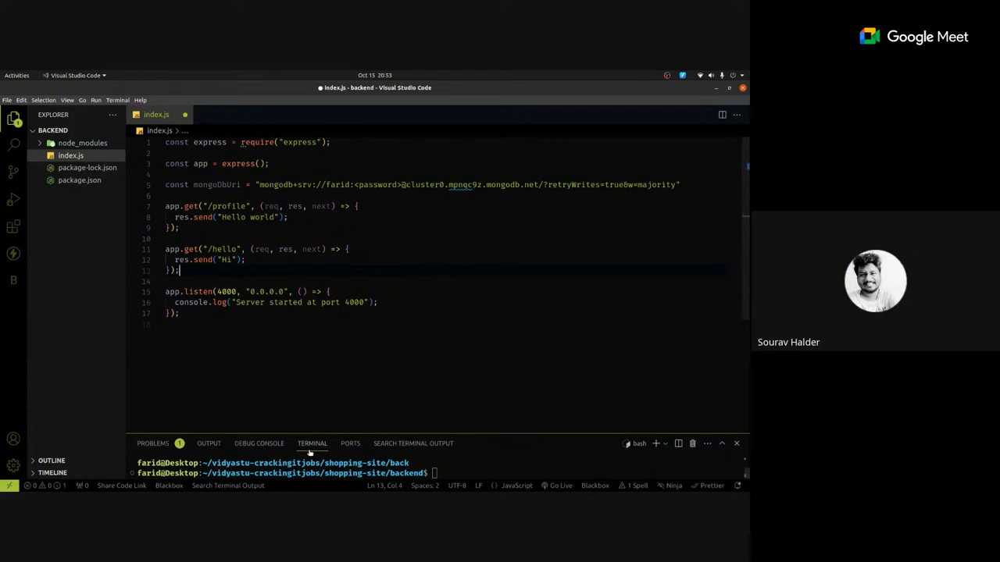
Rename mongoDbUri to mongoDbUrl and save index.js so Prettier wraps the string
{"action": "left_click", "coordinate": [412, 245]}
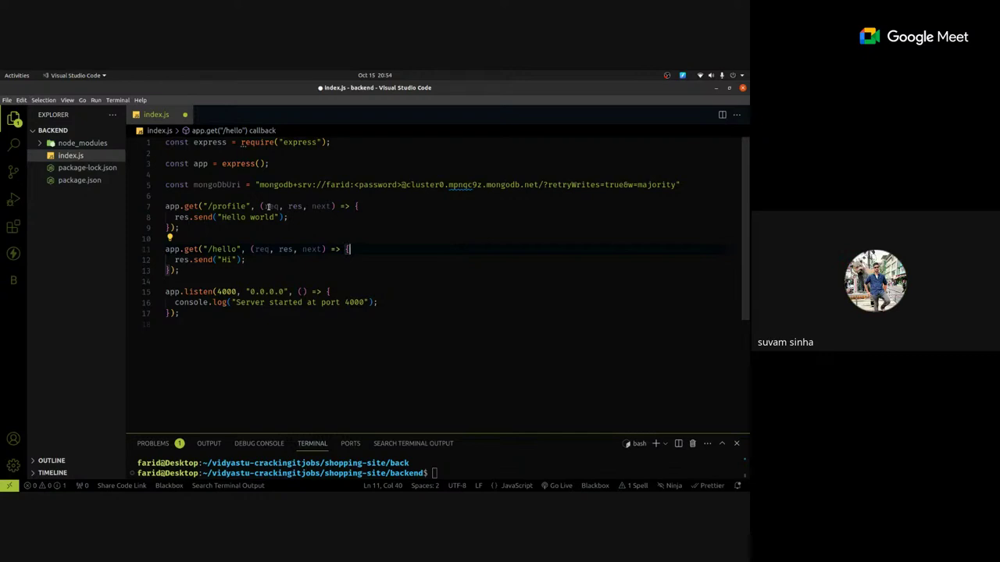
{"action": "left_click", "coordinate": [240, 185]}
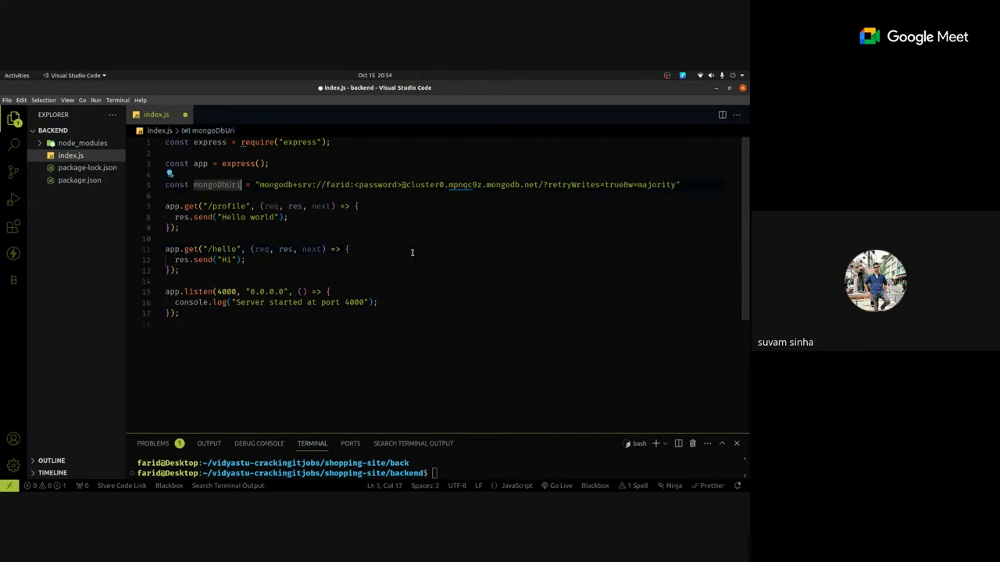
{"action": "key", "text": "BackSpace"}
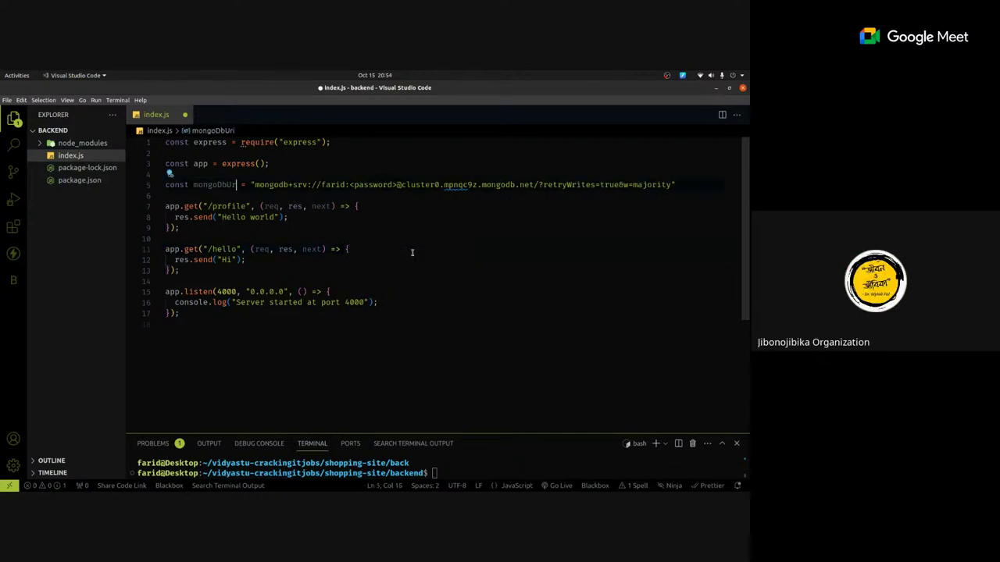
{"action": "type", "text": "l"}
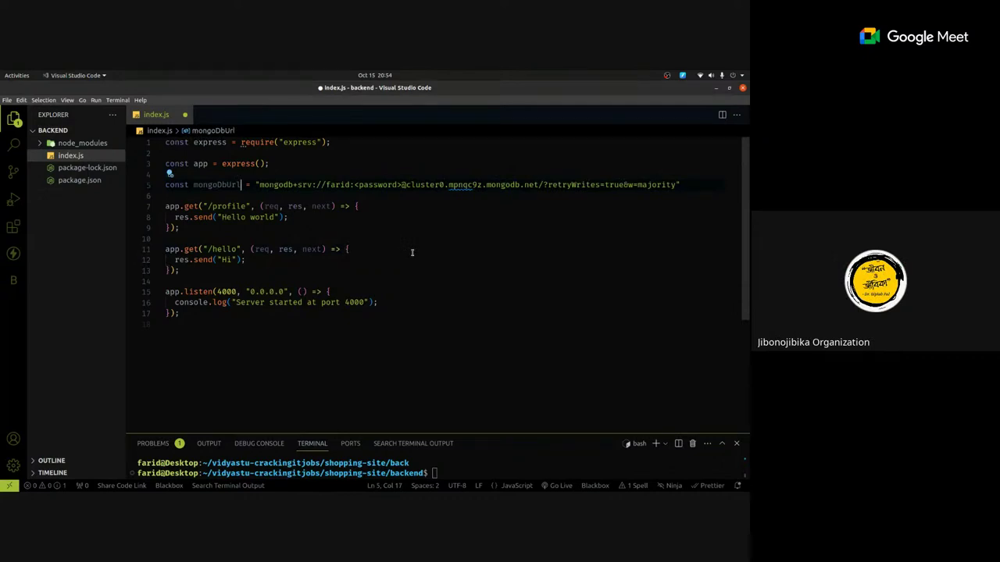
{"action": "key", "text": "ctrl+s"}
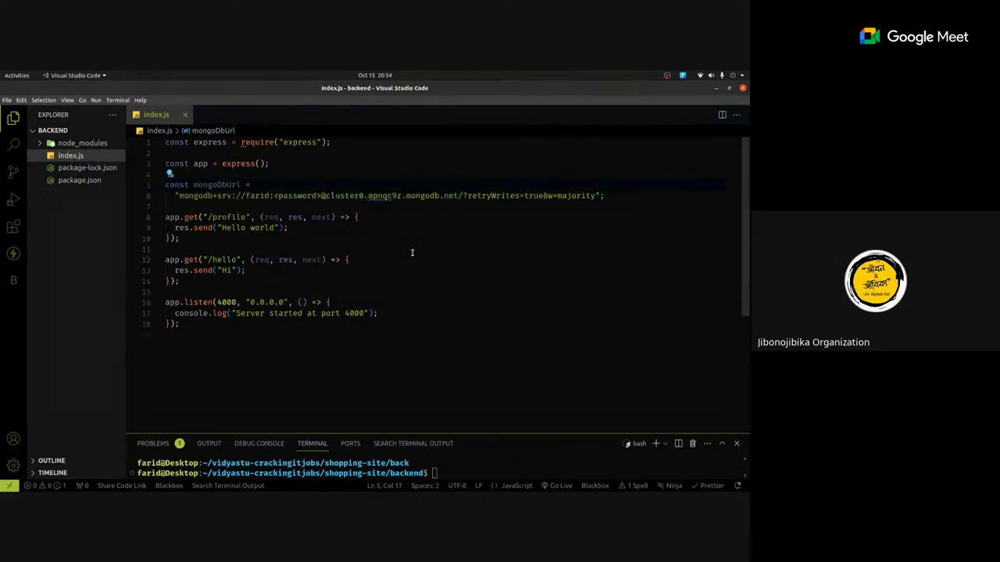